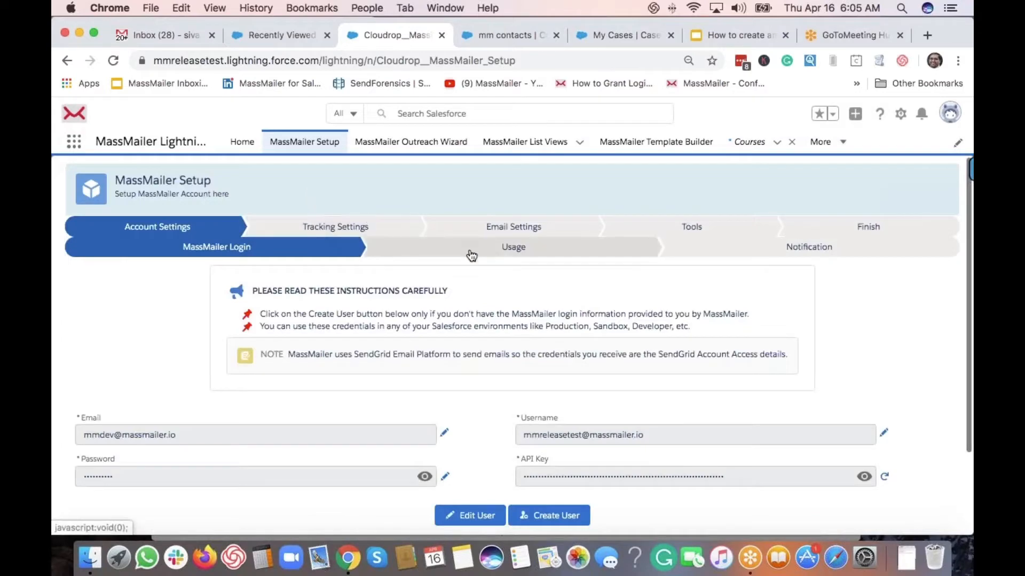
Go to the Email Settings stage and review the Object Settings list, including Course mapped to Course Email
{"action": "left_click", "coordinate": [499, 228]}
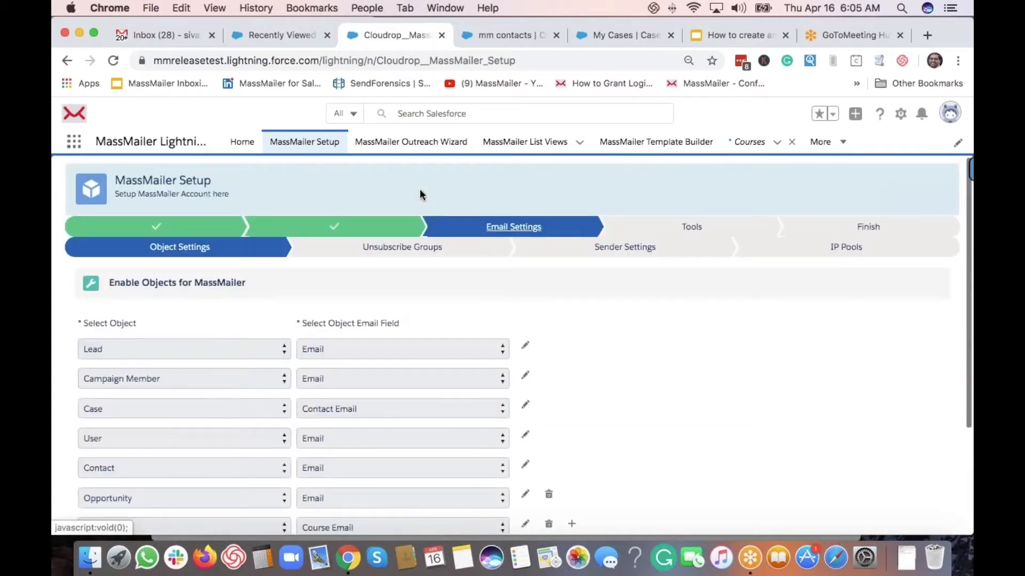
{"action": "scroll", "coordinate": [157, 283], "scroll_direction": "down", "scroll_amount": 4}
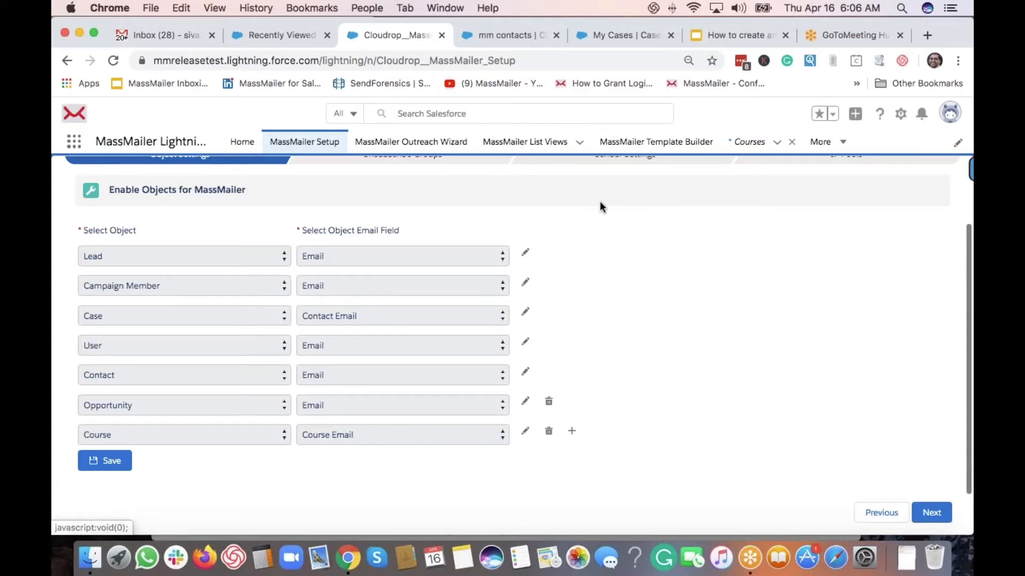
{"action": "scroll", "coordinate": [600, 207], "scroll_direction": "up", "scroll_amount": 3}
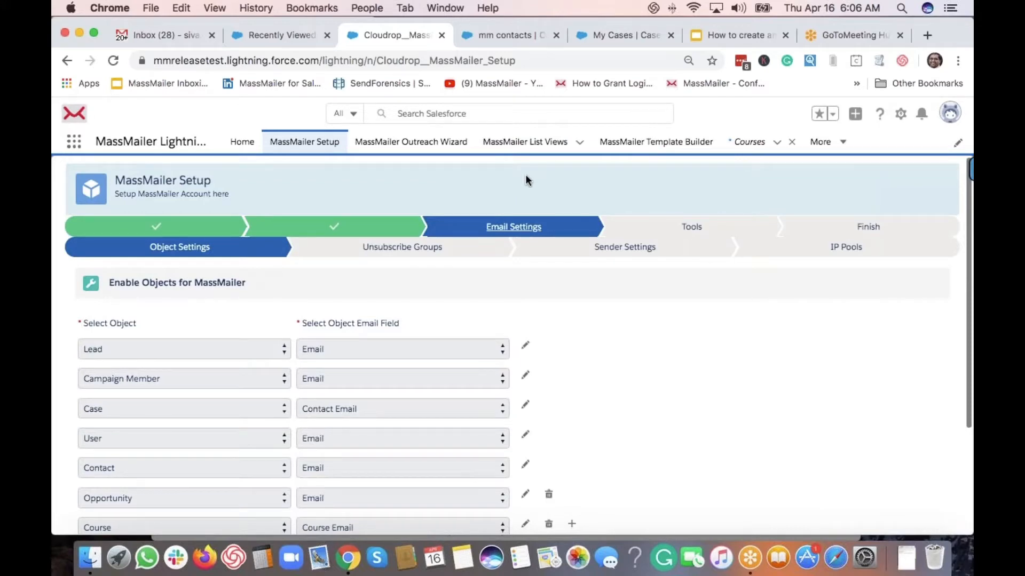
Reopen the MassMailer Lightning app via the App Launcher and start a new MassMailer list view
{"action": "left_click", "coordinate": [530, 149]}
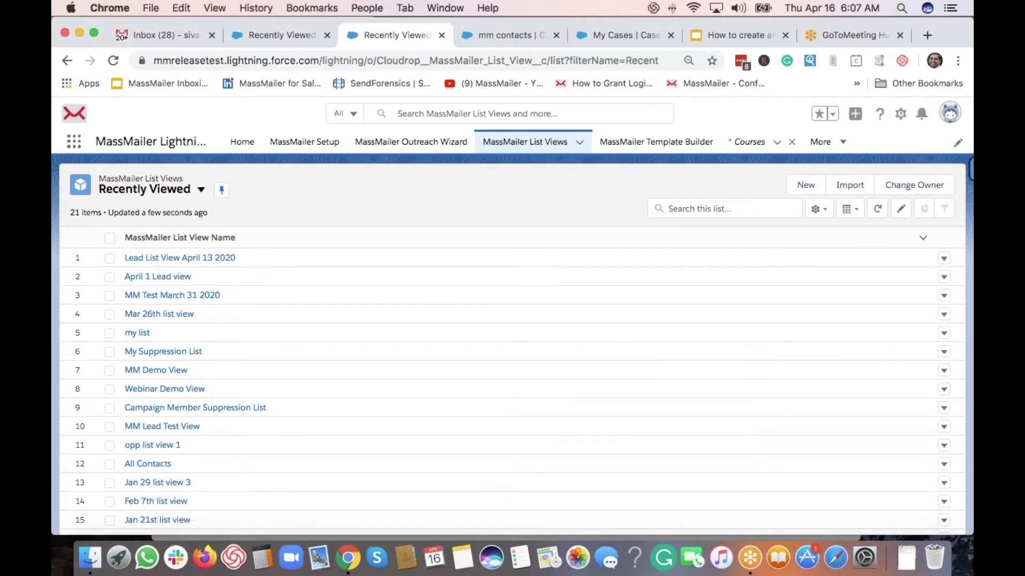
{"action": "left_click", "coordinate": [74, 142]}
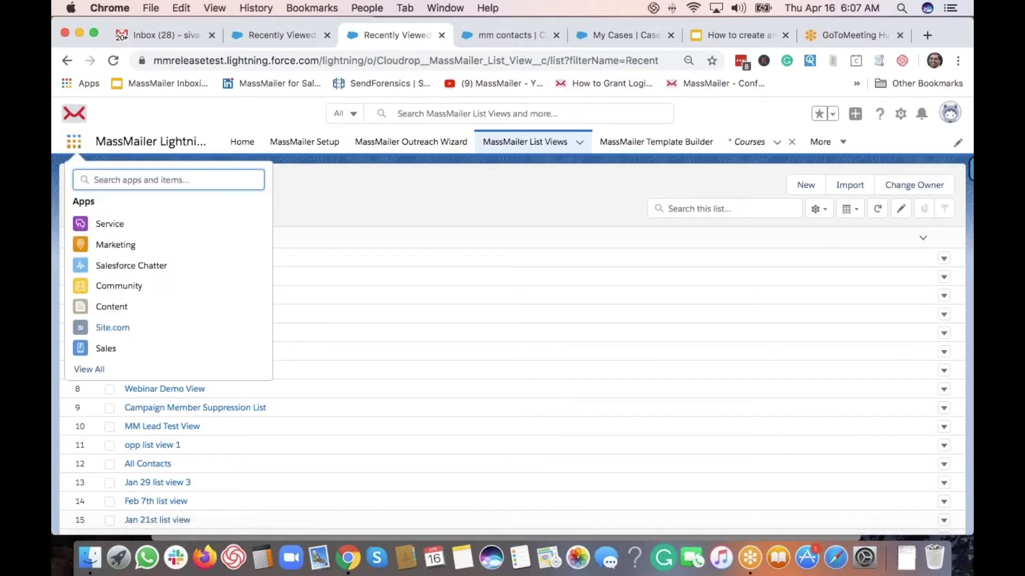
{"action": "type", "text": "l"}
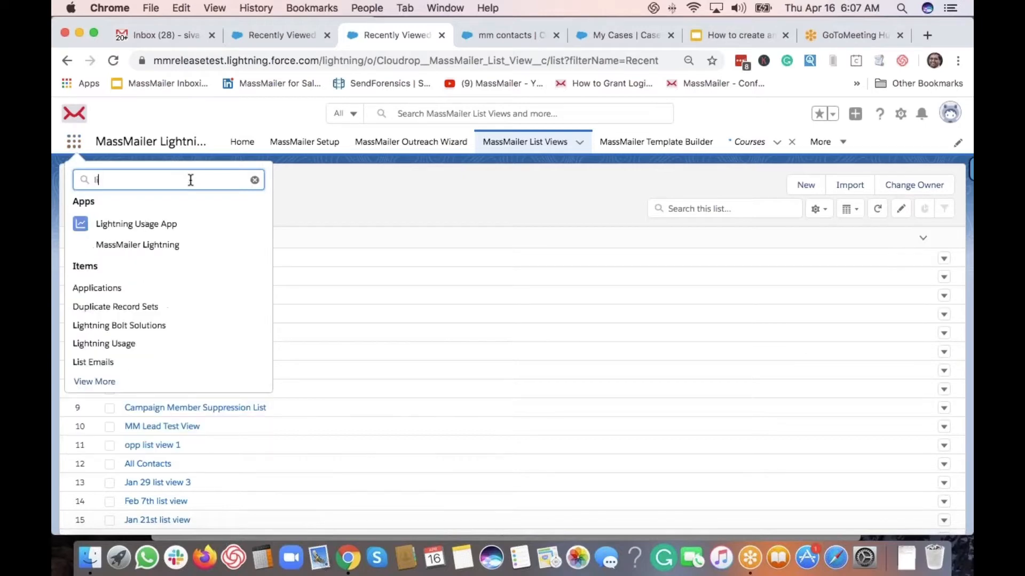
{"action": "type", "text": "ight"}
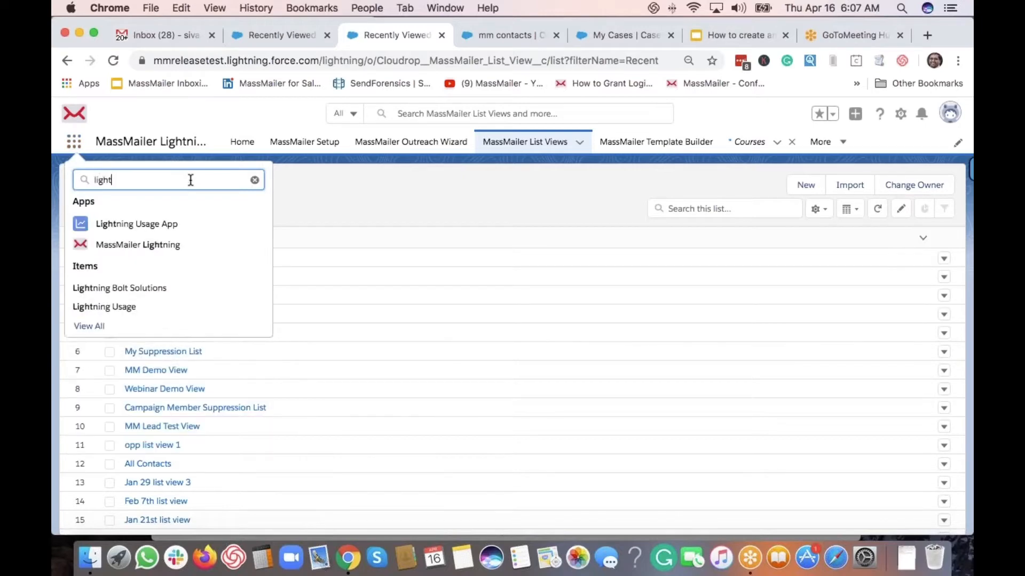
{"action": "left_click", "coordinate": [161, 249]}
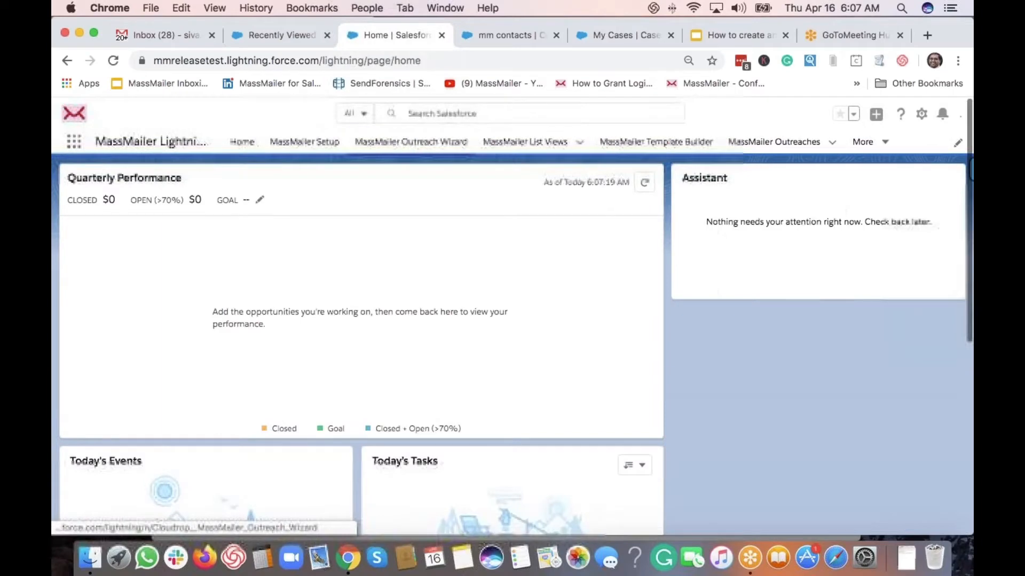
{"action": "left_click", "coordinate": [533, 143]}
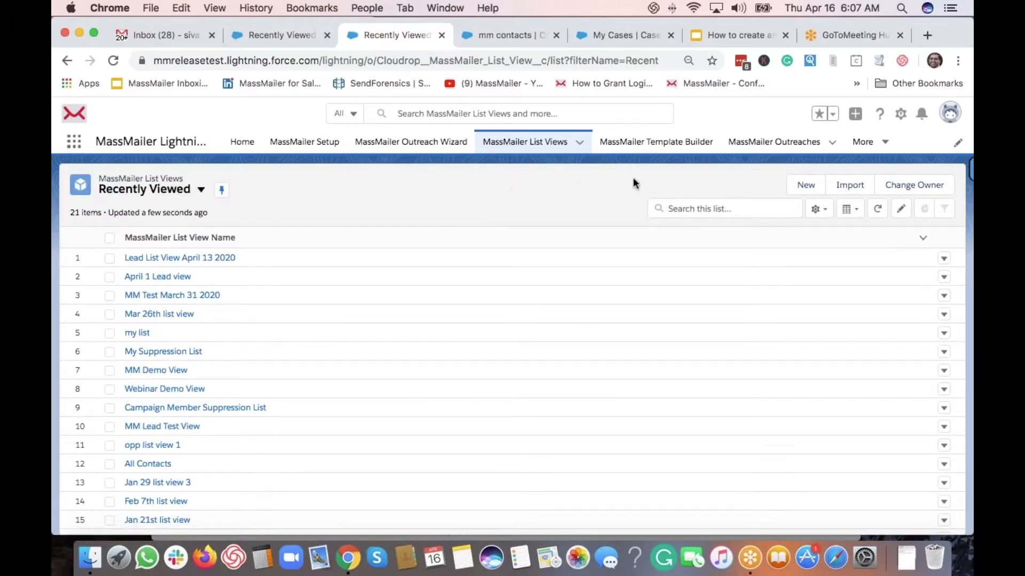
{"action": "left_click", "coordinate": [806, 185]}
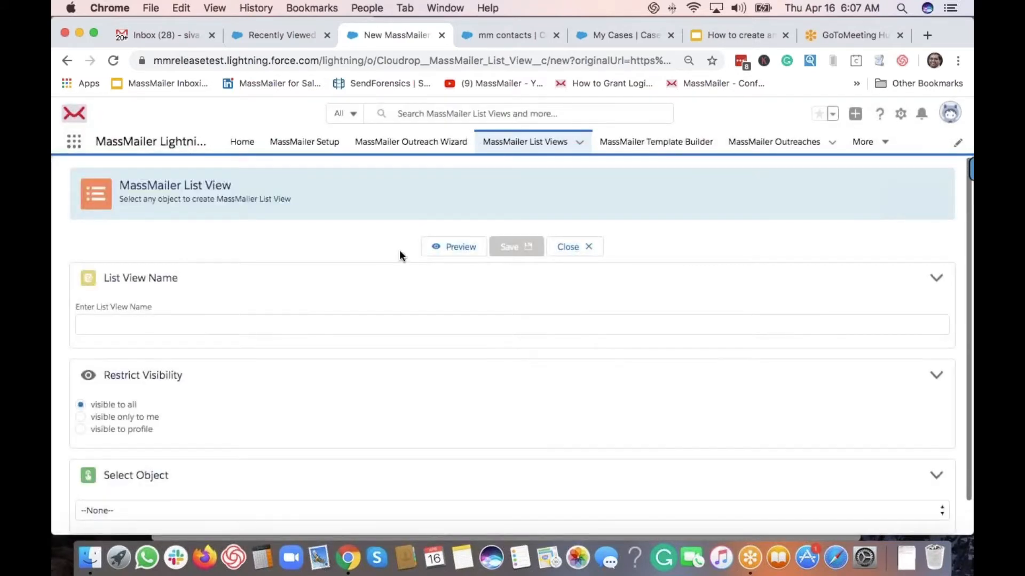
Name the new list view 'Contacts List View Apr 16 2020'
{"action": "left_click", "coordinate": [265, 324]}
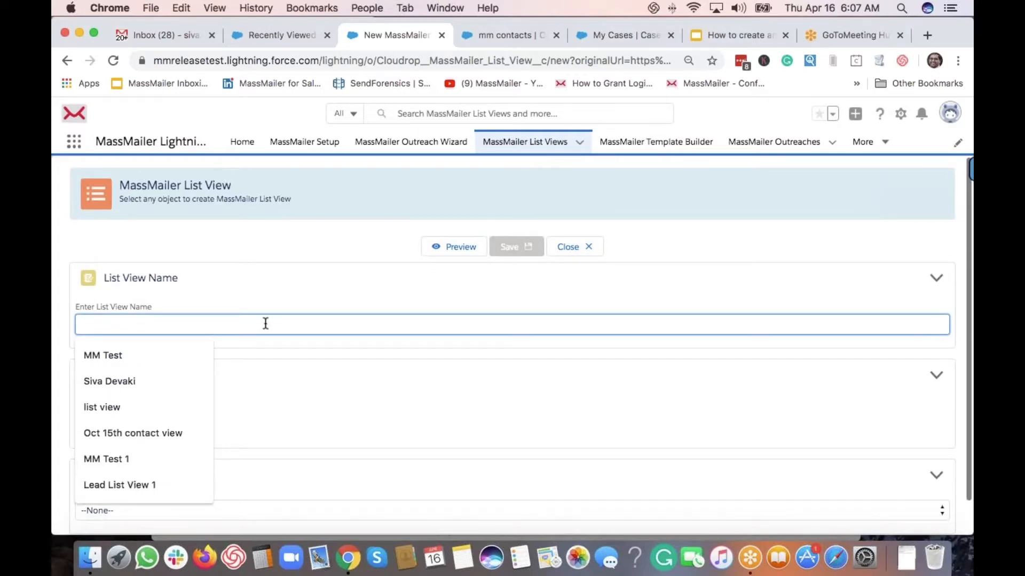
{"action": "type", "text": "C"}
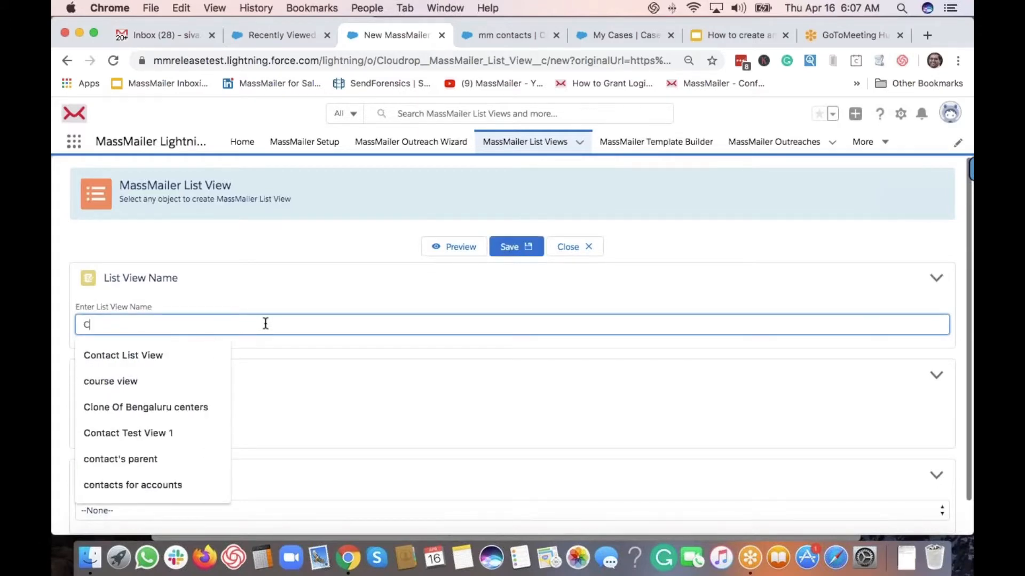
{"action": "type", "text": "ontacts List "}
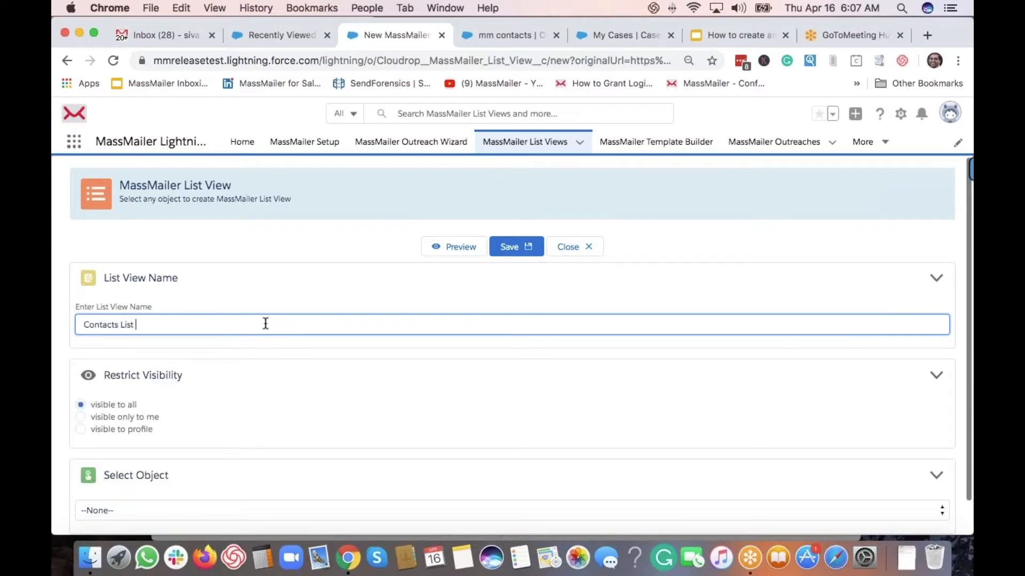
{"action": "type", "text": "View Apr 16 2020"}
{"action": "left_click", "coordinate": [262, 252]}
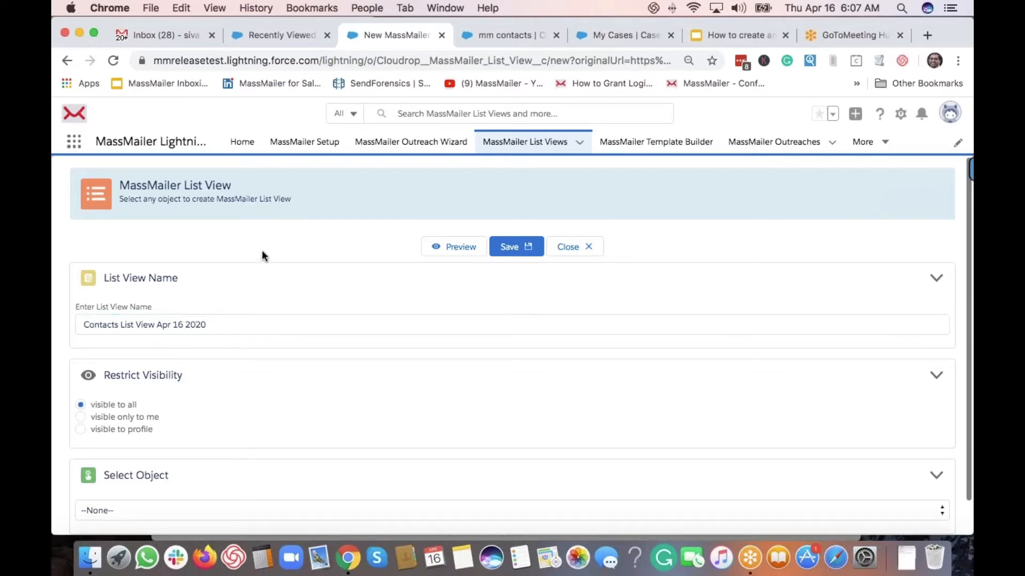
Select Contact as the list view's object
{"action": "scroll", "coordinate": [258, 339], "scroll_direction": "down", "scroll_amount": 1}
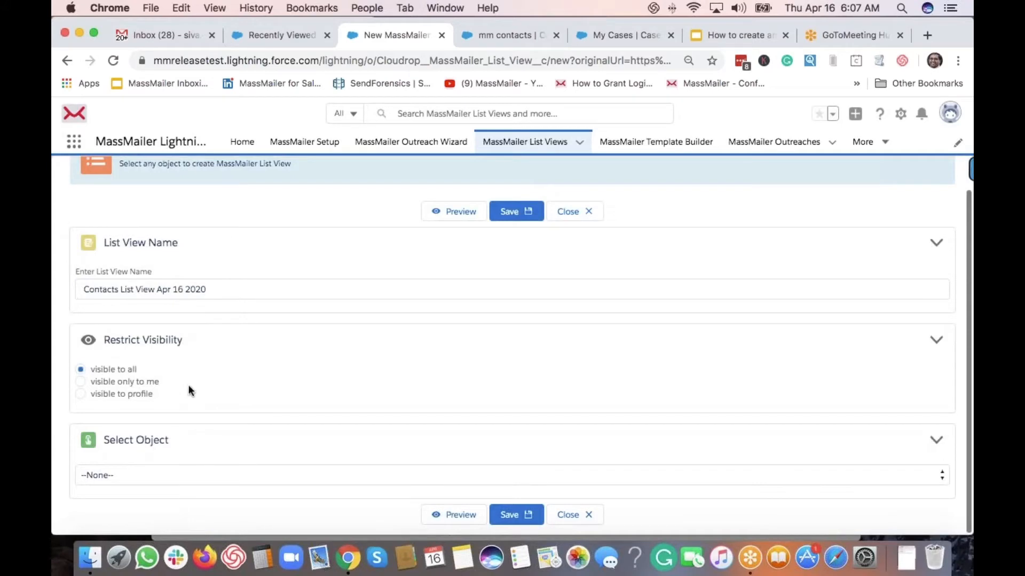
{"action": "left_click", "coordinate": [158, 476]}
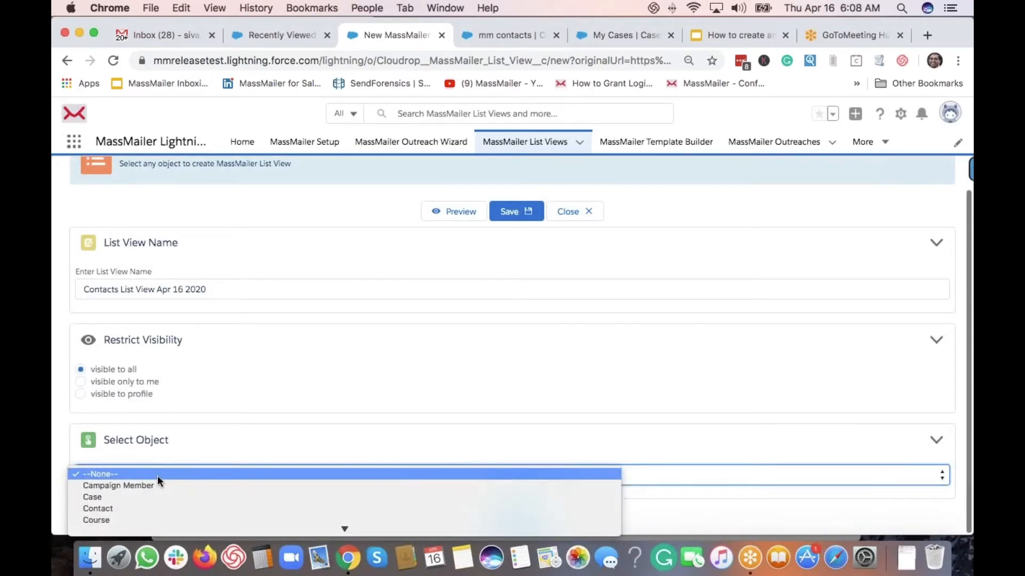
{"action": "left_click", "coordinate": [154, 509]}
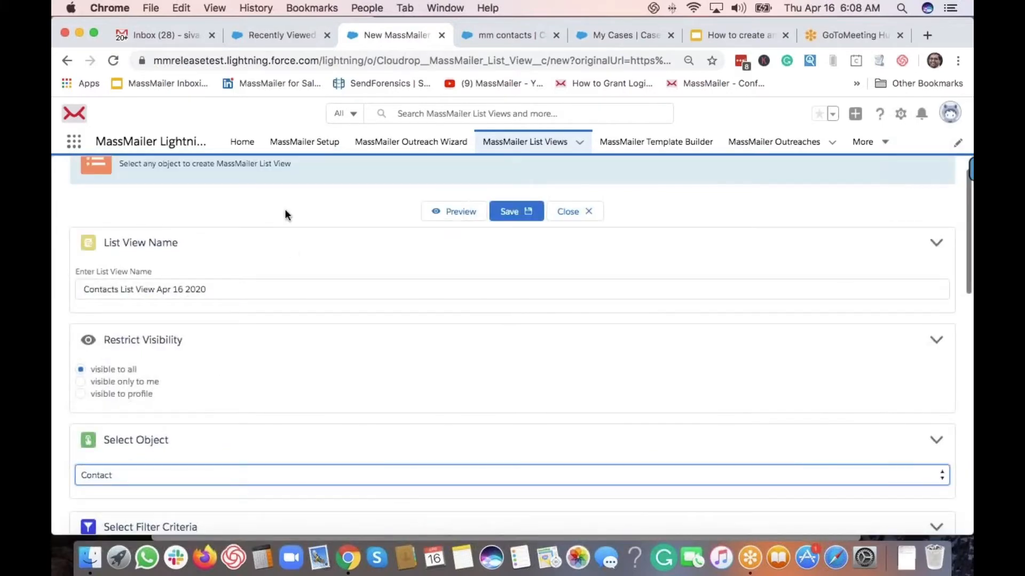
{"action": "scroll", "coordinate": [285, 214], "scroll_direction": "down", "scroll_amount": 3}
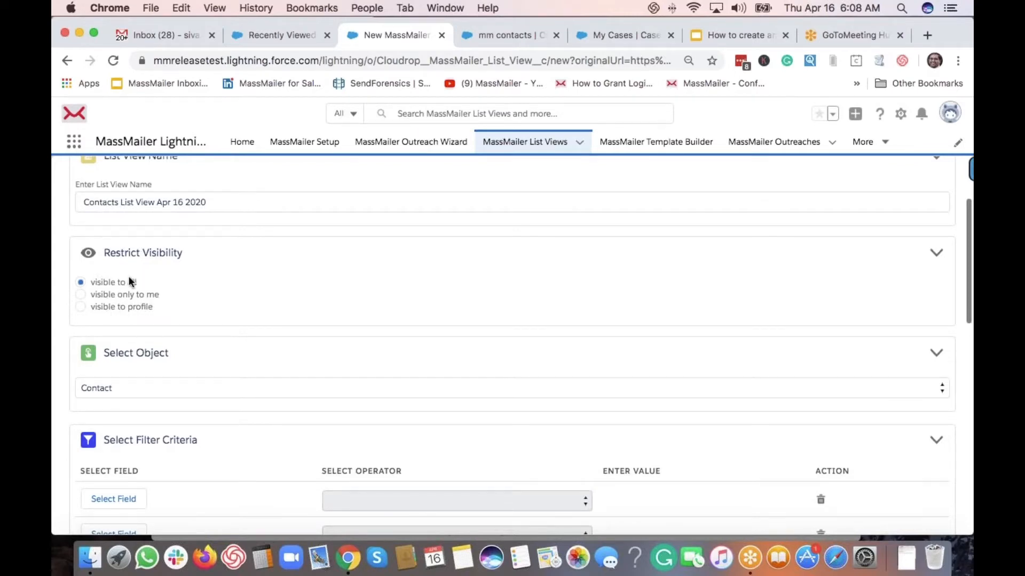
{"action": "scroll", "coordinate": [178, 327], "scroll_direction": "down", "scroll_amount": 2}
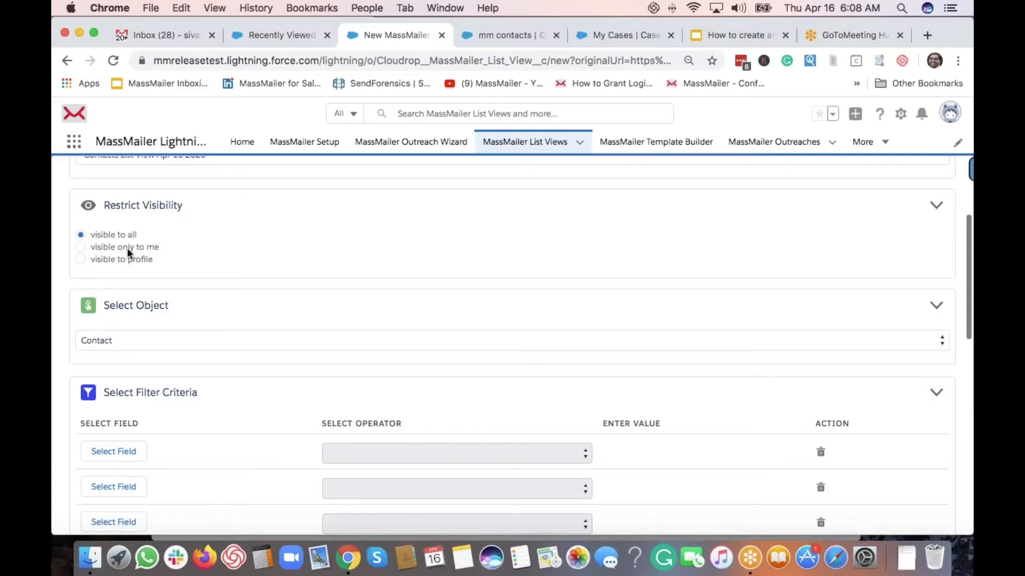
{"action": "scroll", "coordinate": [107, 310], "scroll_direction": "down", "scroll_amount": 2}
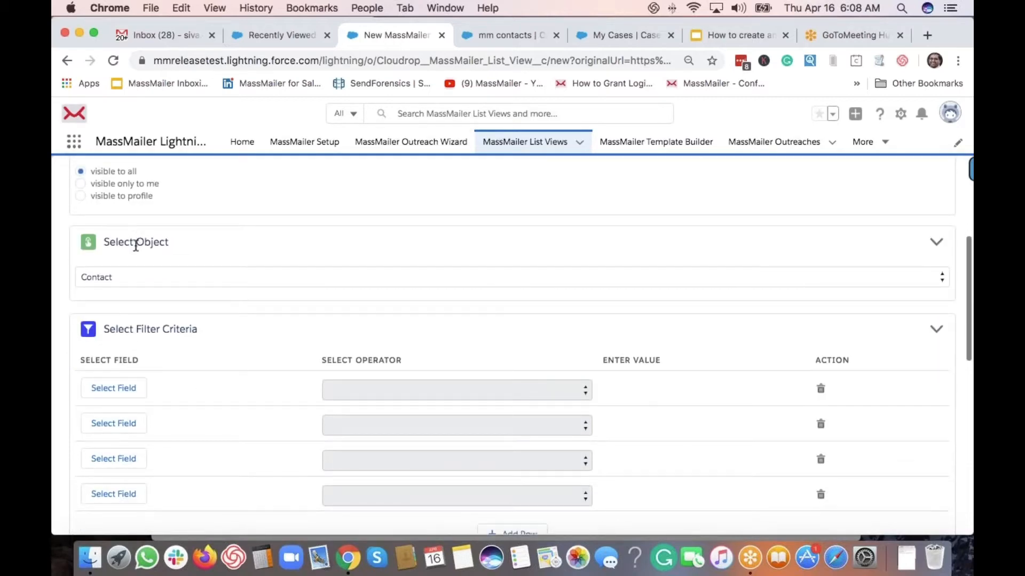
{"action": "scroll", "coordinate": [146, 283], "scroll_direction": "down", "scroll_amount": 1}
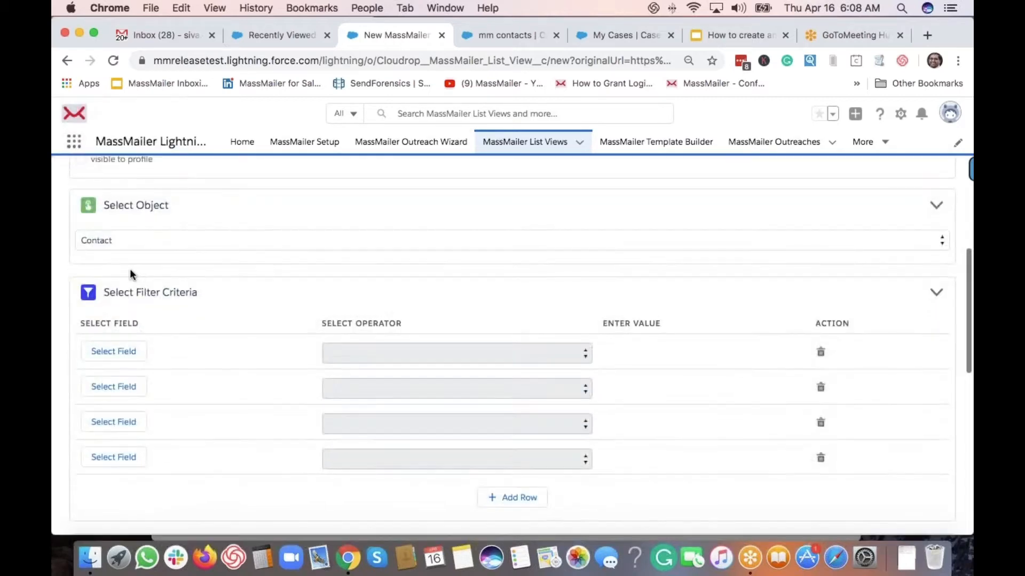
{"action": "scroll", "coordinate": [160, 347], "scroll_direction": "down", "scroll_amount": 1}
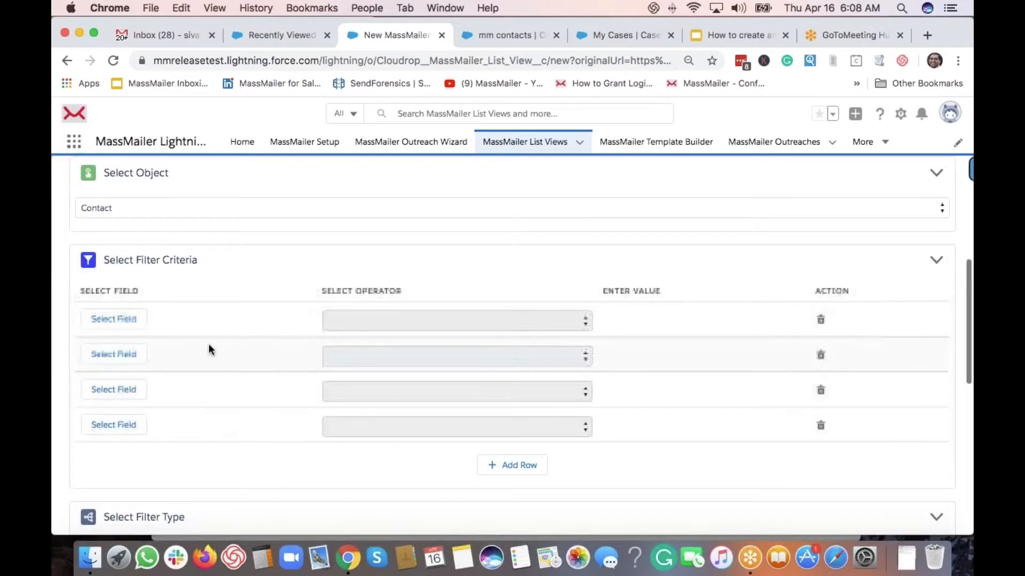
{"action": "scroll", "coordinate": [208, 346], "scroll_direction": "down", "scroll_amount": 1}
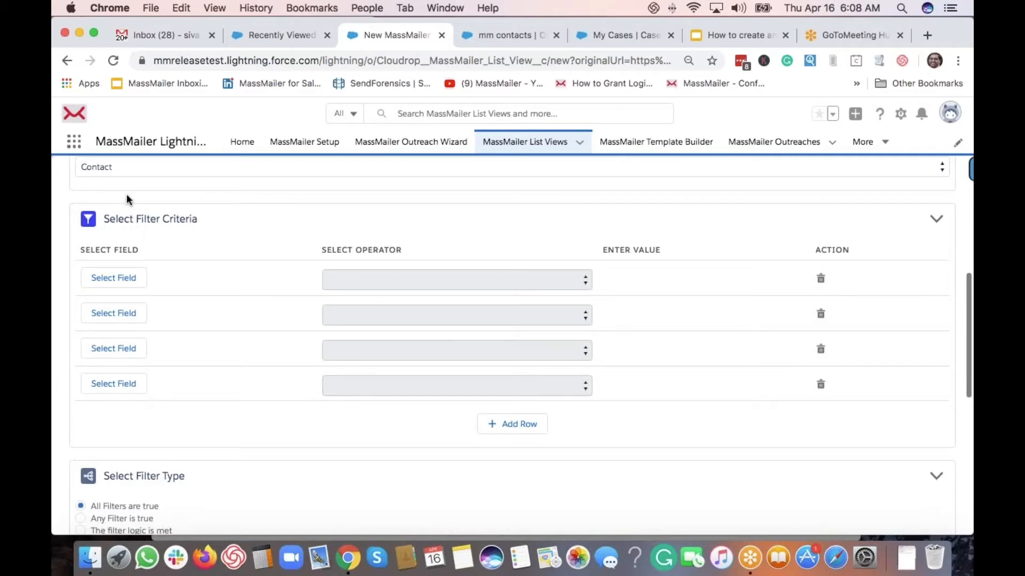
{"action": "scroll", "coordinate": [148, 228], "scroll_direction": "down", "scroll_amount": 1}
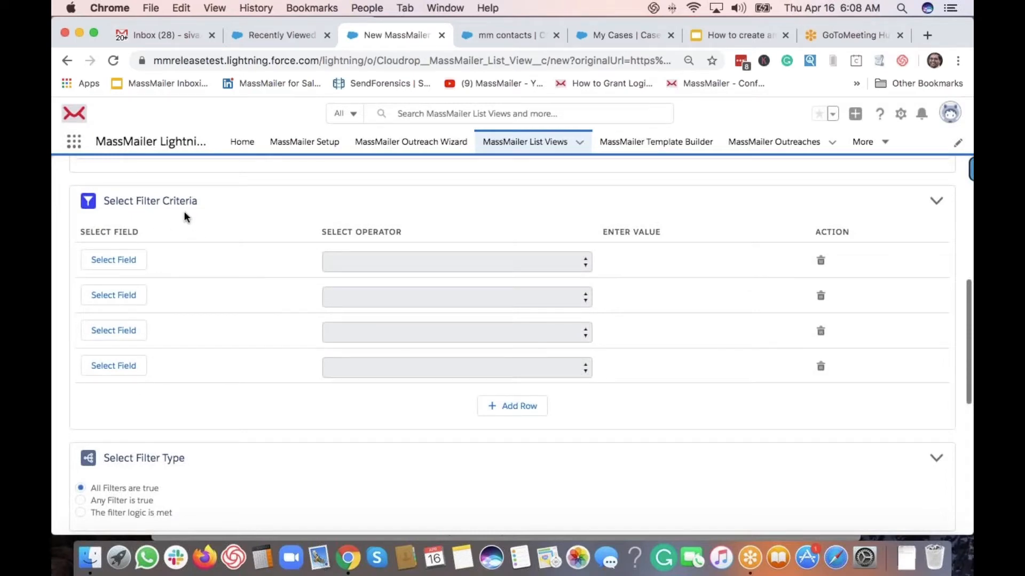
{"action": "scroll", "coordinate": [183, 212], "scroll_direction": "up", "scroll_amount": 1}
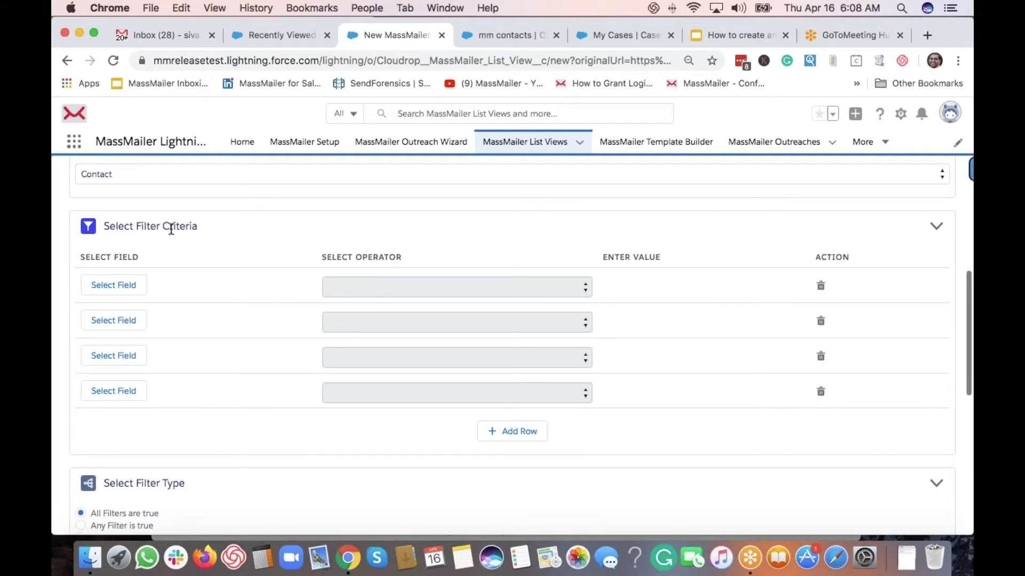
{"action": "scroll", "coordinate": [192, 309], "scroll_direction": "down", "scroll_amount": 5}
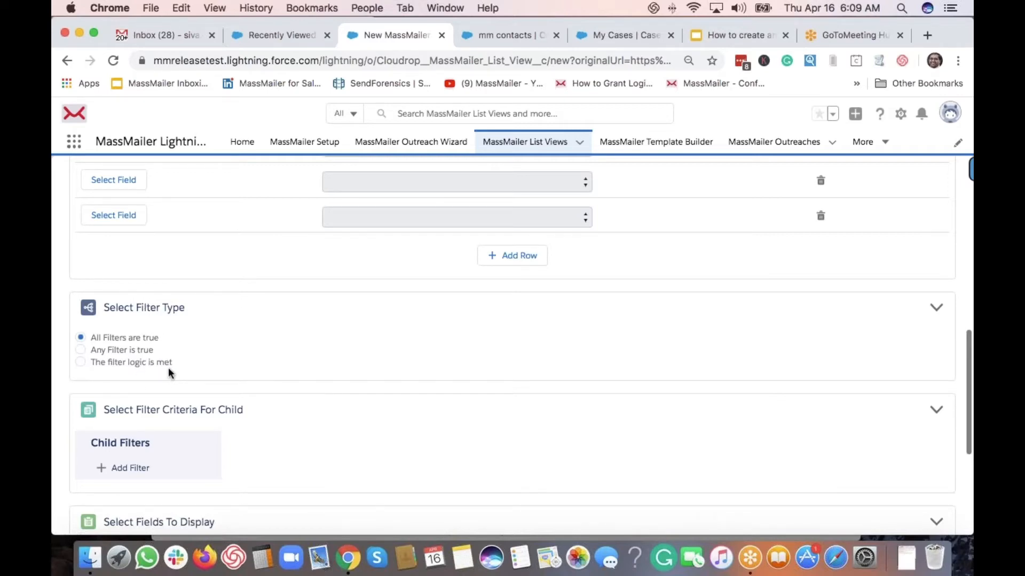
{"action": "scroll", "coordinate": [169, 370], "scroll_direction": "down", "scroll_amount": 5}
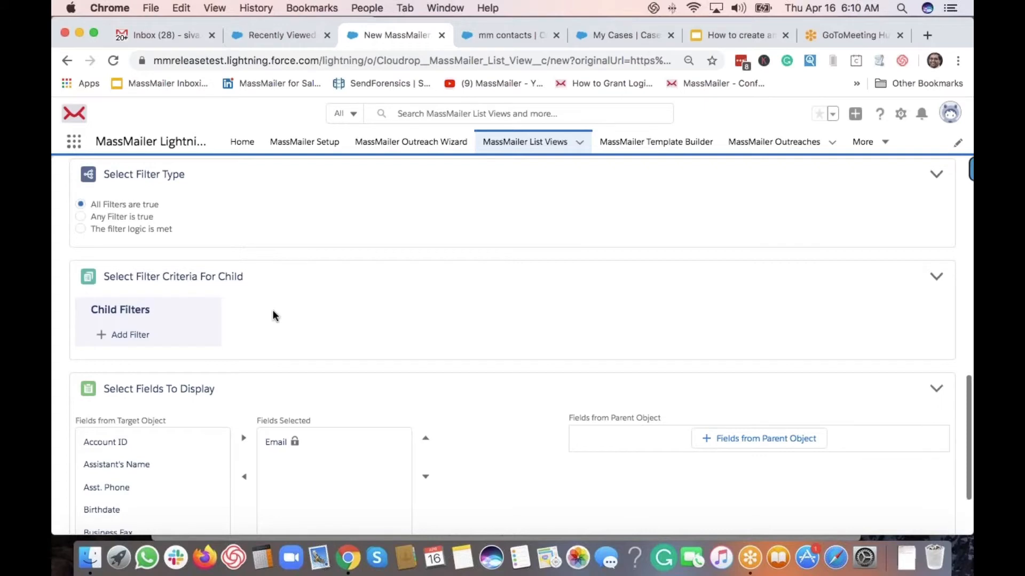
{"action": "scroll", "coordinate": [272, 315], "scroll_direction": "down", "scroll_amount": 4}
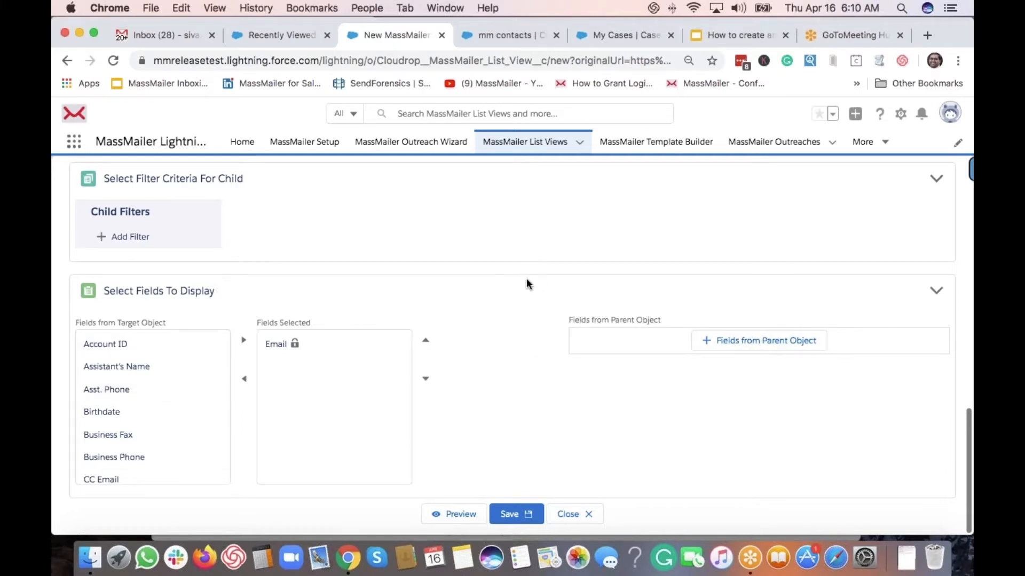
Choose First Name as the field for the first filter row
{"action": "scroll", "coordinate": [528, 279], "scroll_direction": "up", "scroll_amount": 1}
{"action": "scroll", "coordinate": [528, 278], "scroll_direction": "up", "scroll_amount": 10}
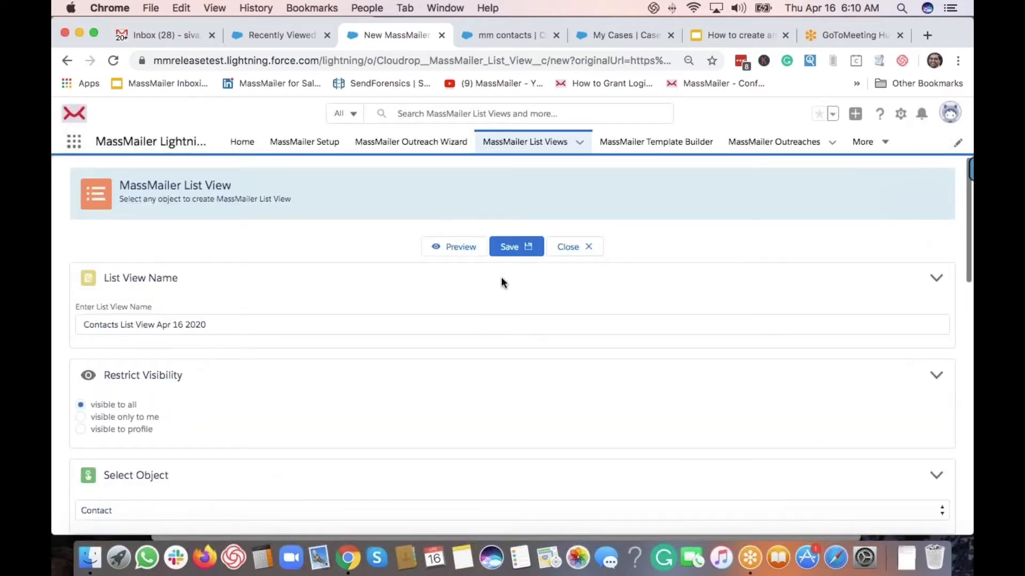
{"action": "scroll", "coordinate": [114, 301], "scroll_direction": "down", "scroll_amount": 5}
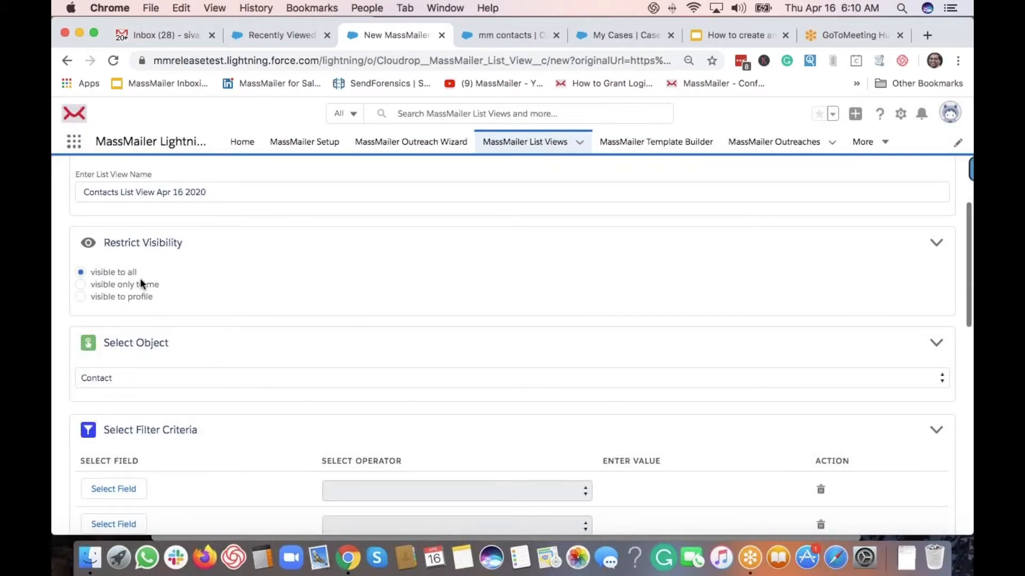
{"action": "scroll", "coordinate": [152, 305], "scroll_direction": "down", "scroll_amount": 2}
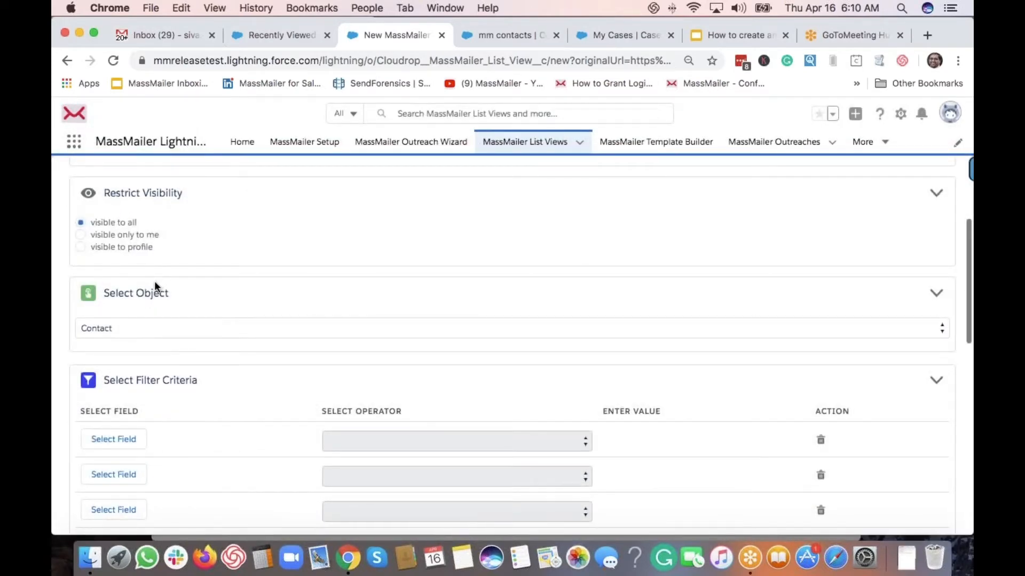
{"action": "scroll", "coordinate": [154, 283], "scroll_direction": "down", "scroll_amount": 2}
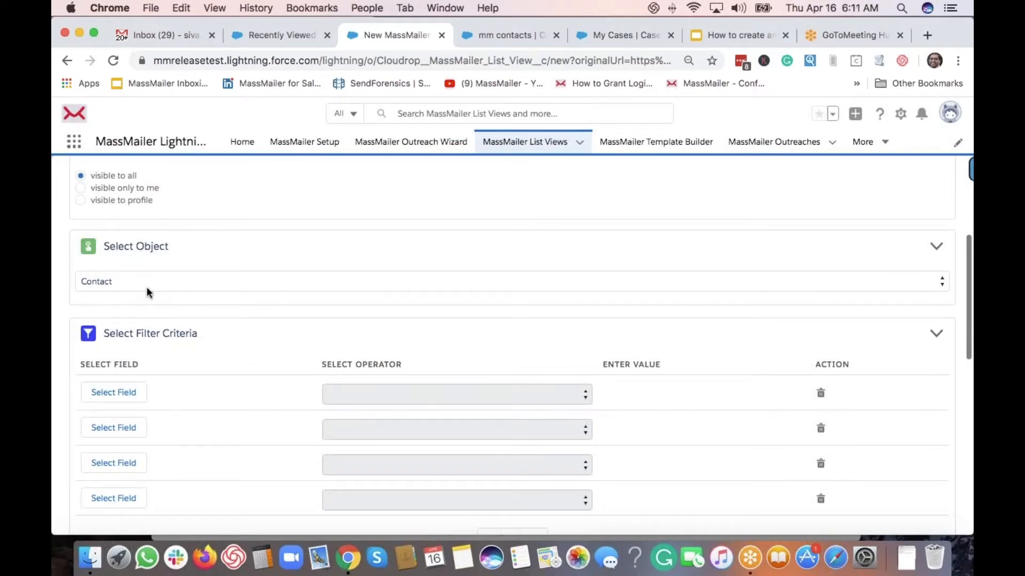
{"action": "scroll", "coordinate": [146, 288], "scroll_direction": "down", "scroll_amount": 3}
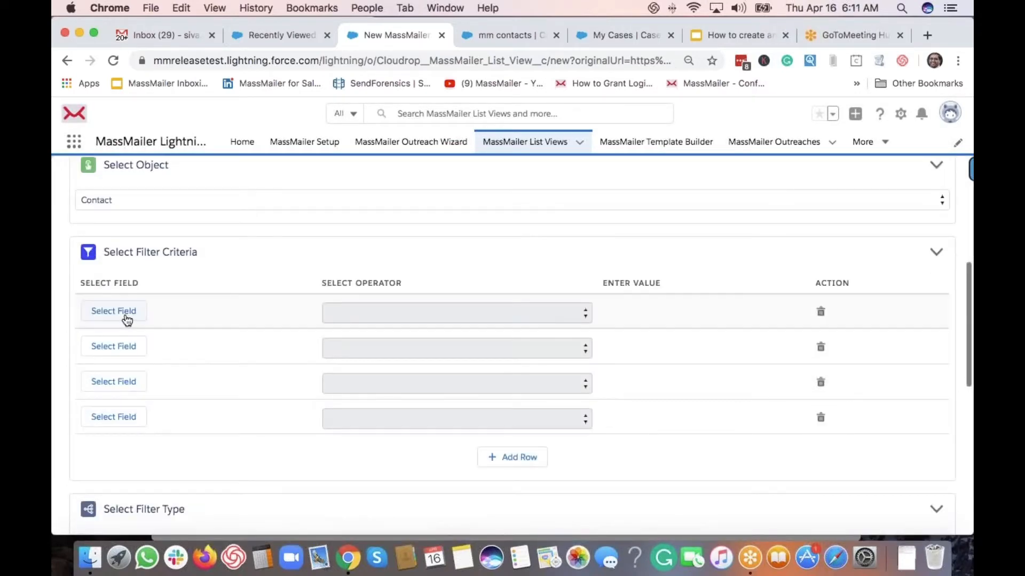
{"action": "left_click", "coordinate": [127, 319]}
{"action": "left_click", "coordinate": [168, 256]}
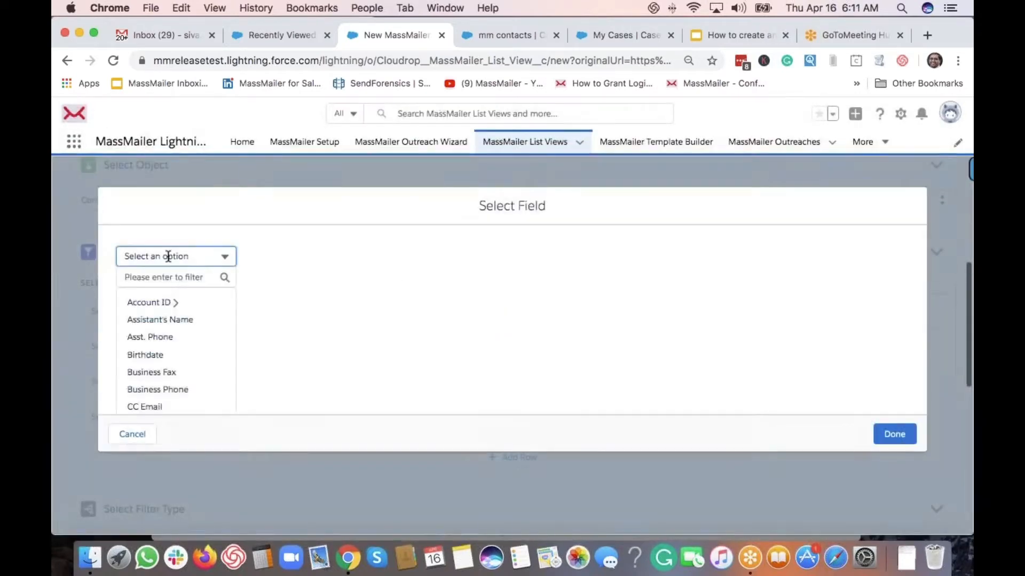
{"action": "left_click", "coordinate": [125, 277]}
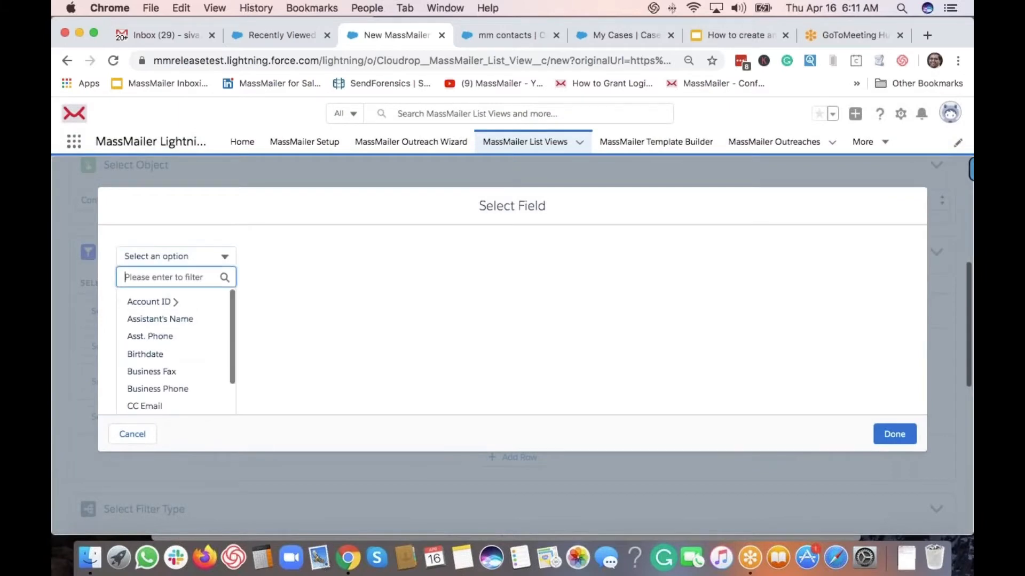
{"action": "type", "text": "first"}
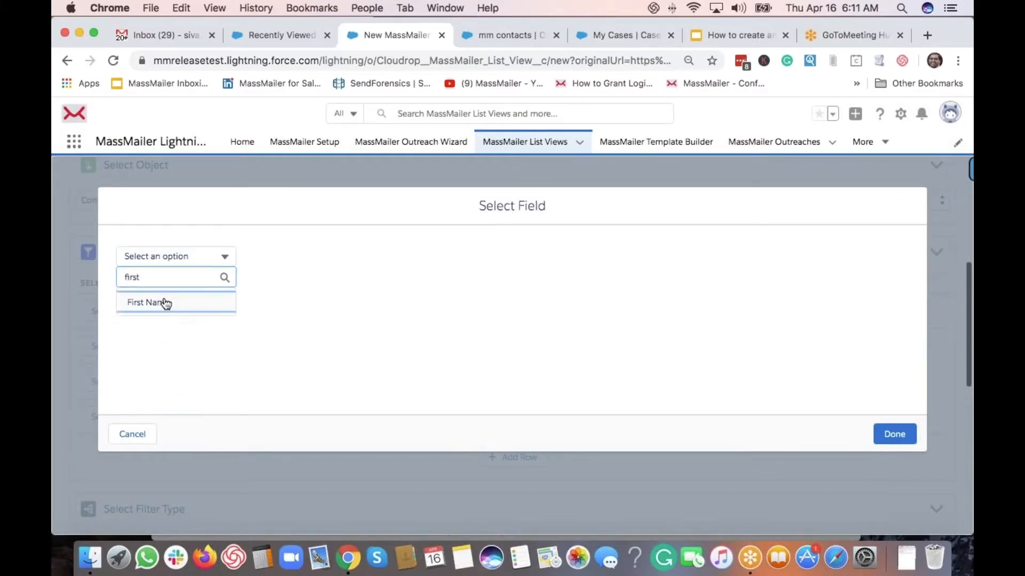
{"action": "left_click", "coordinate": [161, 302]}
{"action": "left_click", "coordinate": [881, 434]}
Set the first filter to Equals a specific contact's first name
{"action": "left_click", "coordinate": [383, 313]}
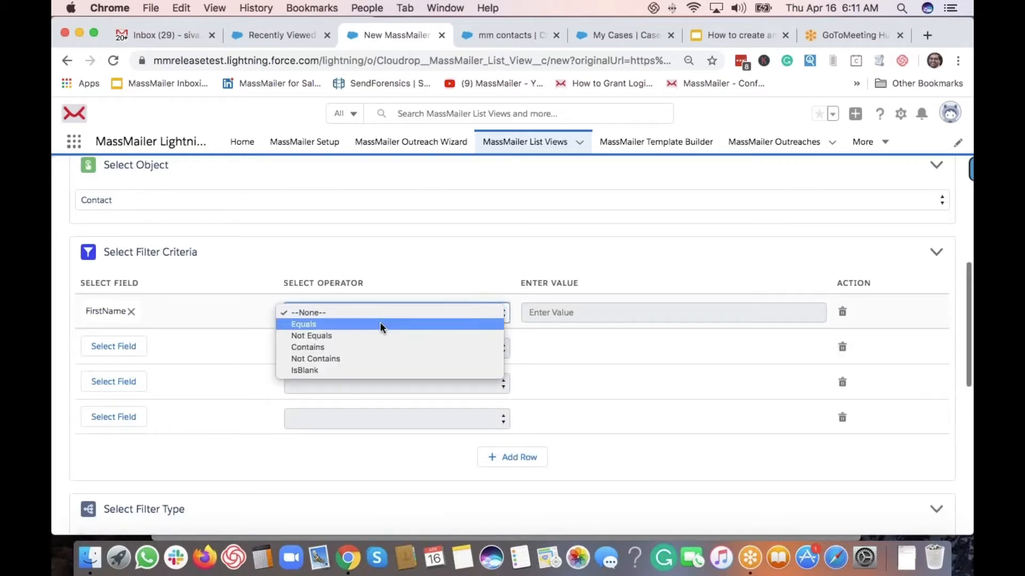
{"action": "left_click", "coordinate": [380, 323]}
{"action": "left_click", "coordinate": [542, 317]}
{"action": "type", "text": "siva"}
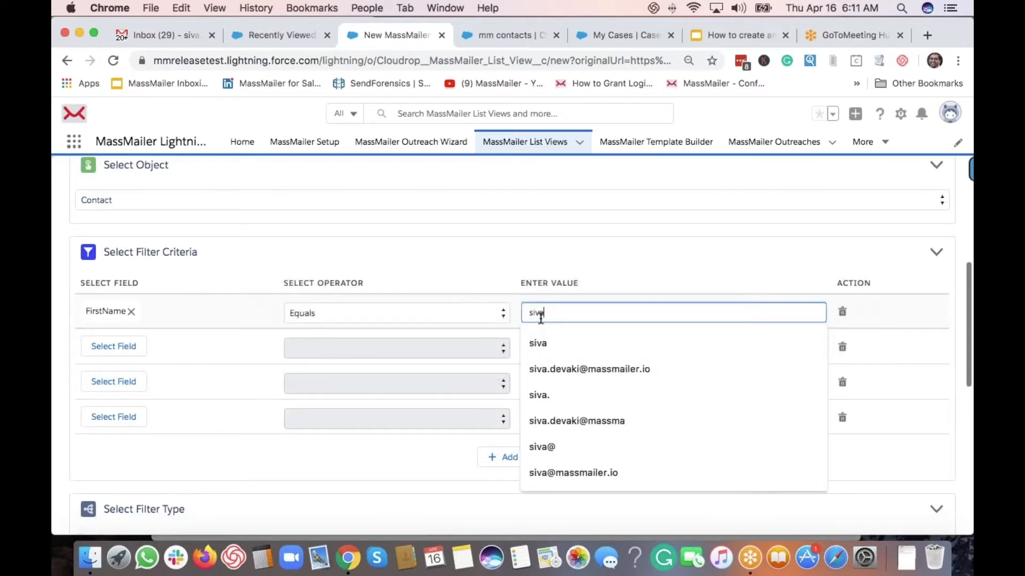
{"action": "left_click", "coordinate": [466, 241]}
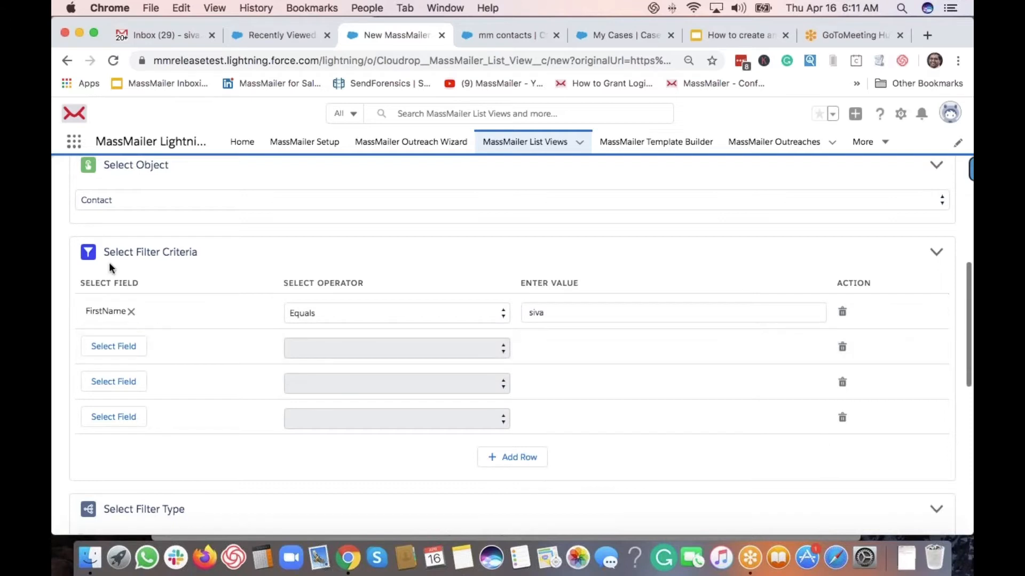
Open the contact field list for the second filter row
{"action": "scroll", "coordinate": [127, 316], "scroll_direction": "down", "scroll_amount": 1}
{"action": "left_click", "coordinate": [121, 340]}
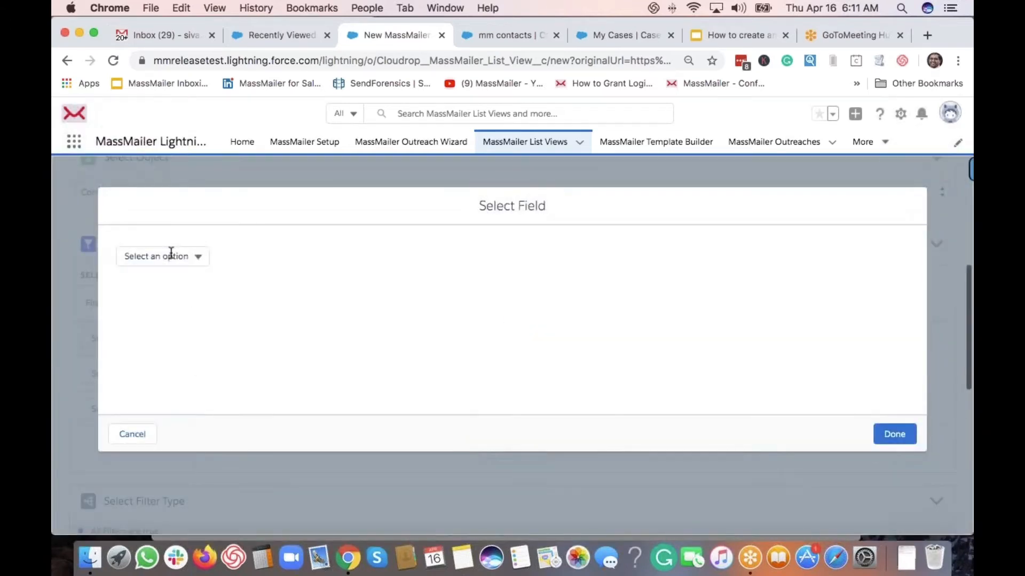
{"action": "left_click", "coordinate": [170, 255]}
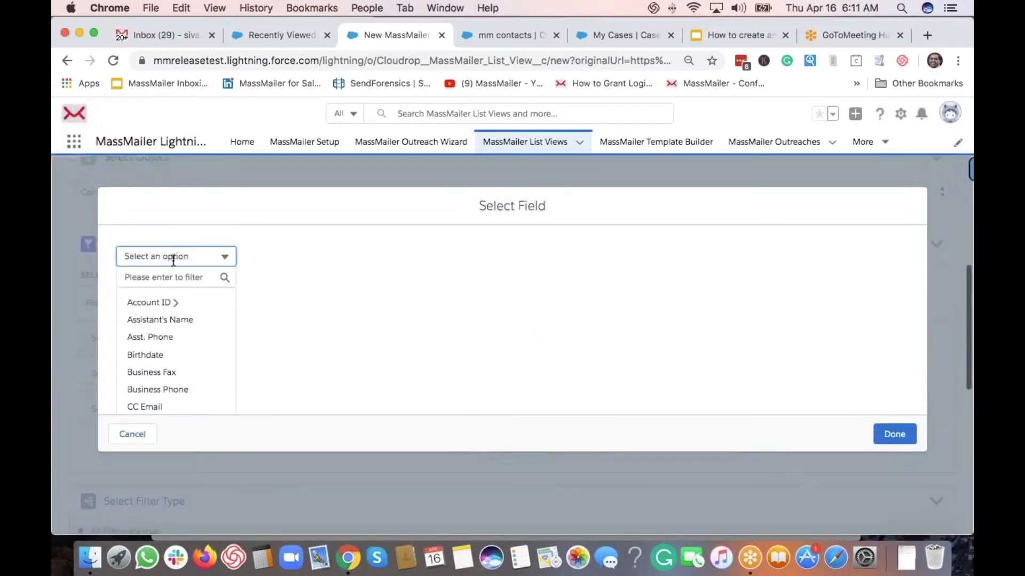
Choose the account's Account ID as the second filter's field
{"action": "left_click", "coordinate": [169, 302]}
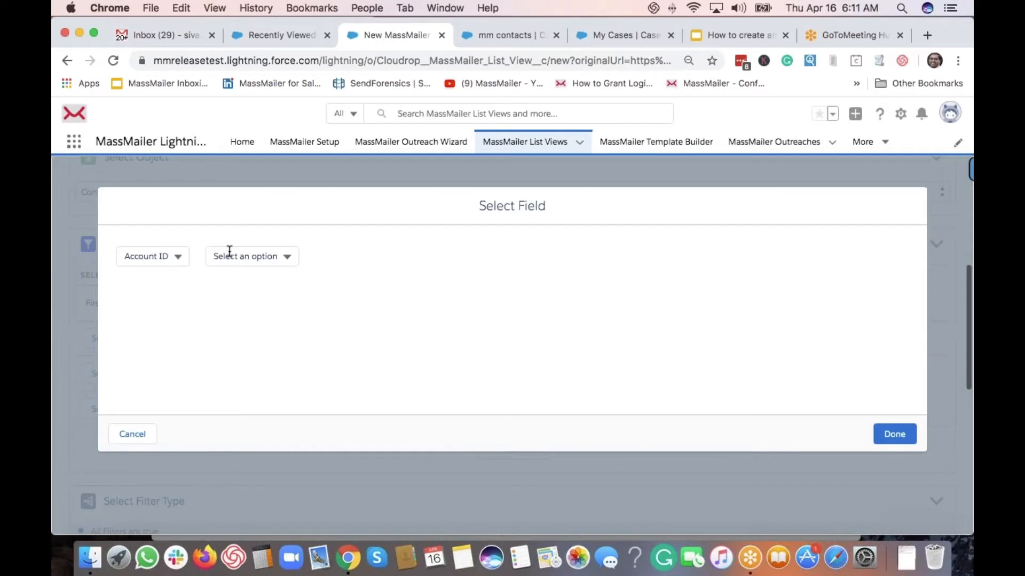
{"action": "left_click", "coordinate": [229, 252]}
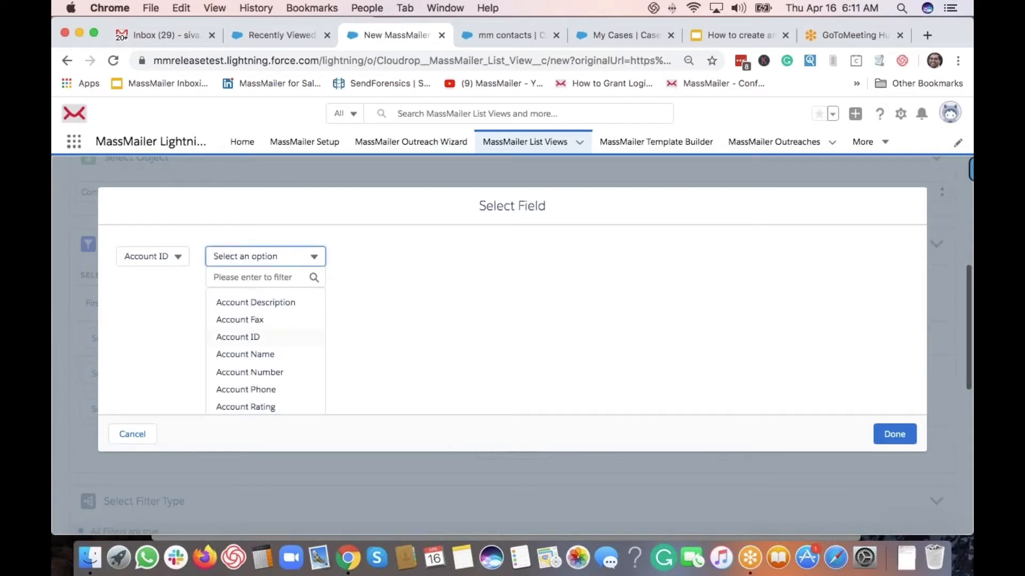
{"action": "left_click", "coordinate": [267, 337]}
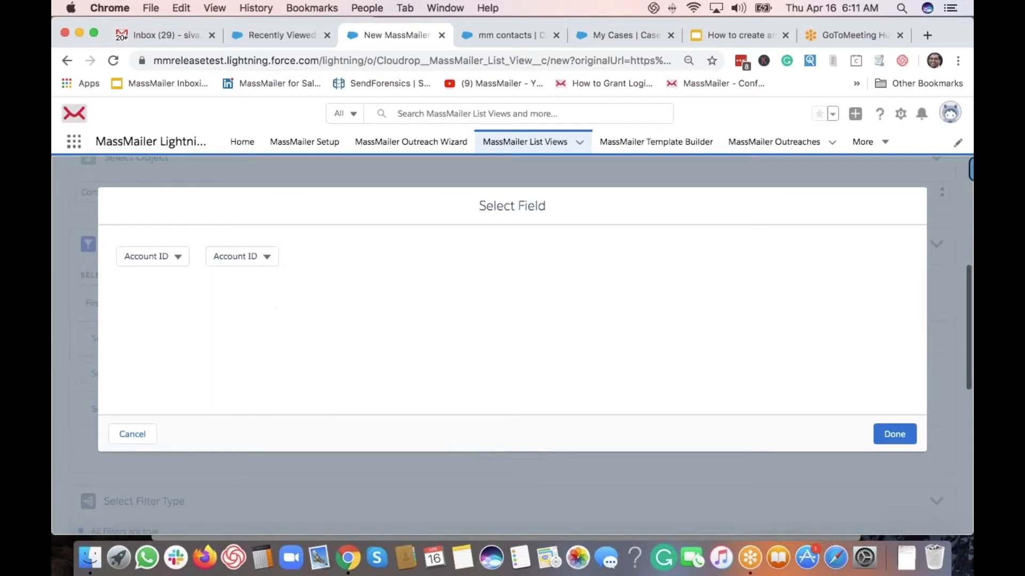
{"action": "left_click", "coordinate": [894, 434]}
Set the Account ID filter to Includes Sunny Inc
{"action": "left_click", "coordinate": [463, 338]}
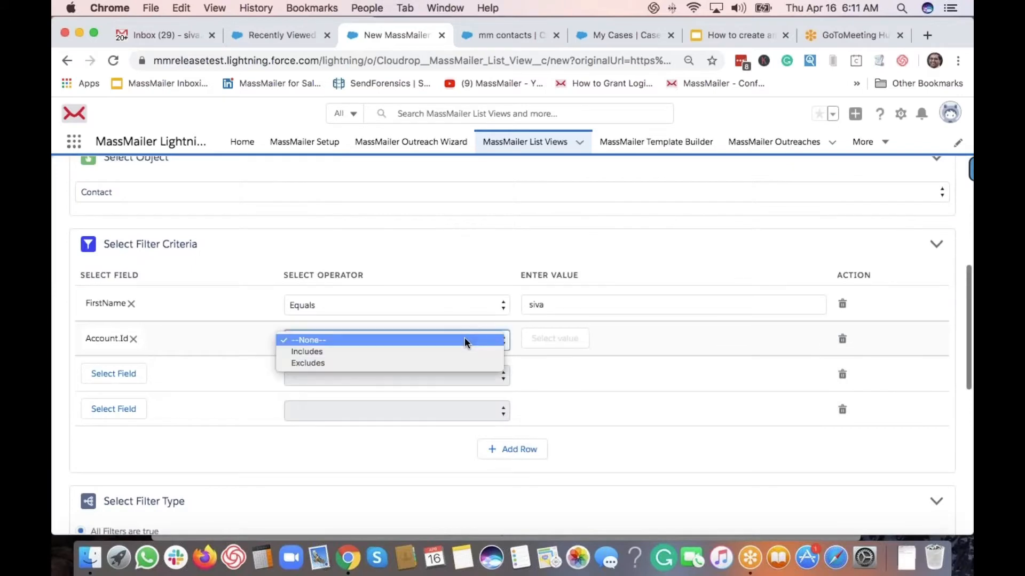
{"action": "left_click", "coordinate": [465, 350]}
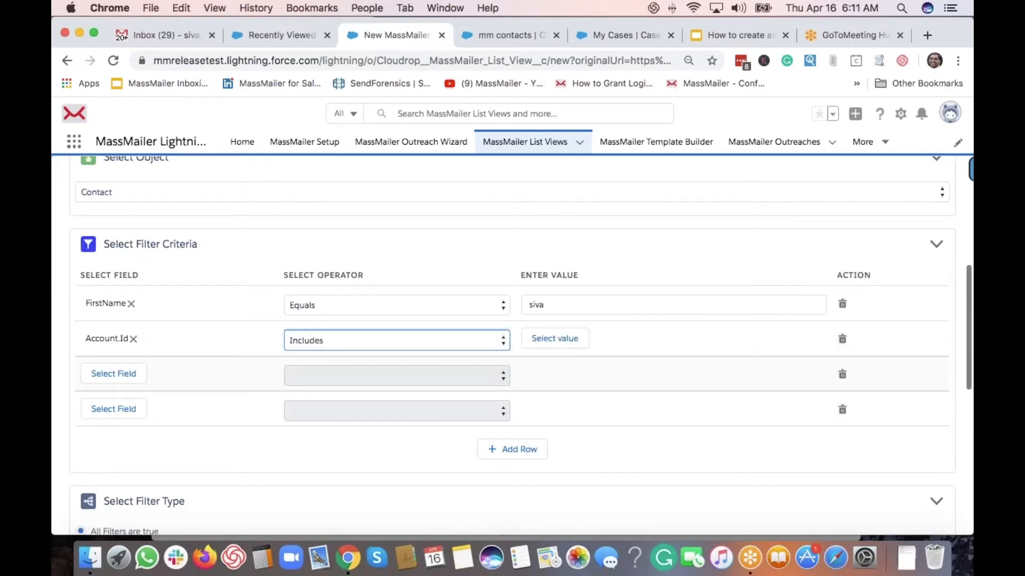
{"action": "left_click", "coordinate": [417, 341]}
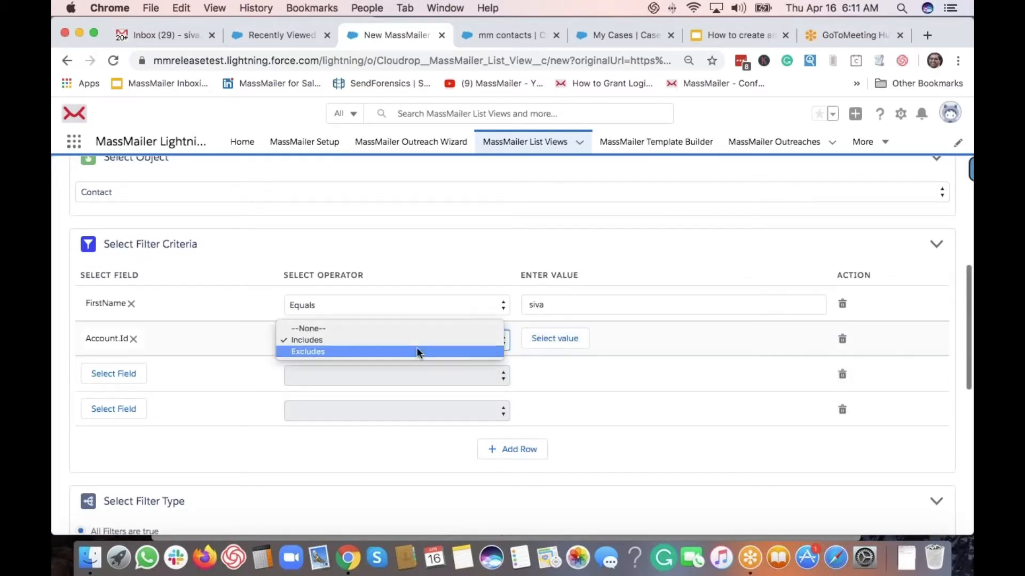
{"action": "left_click", "coordinate": [419, 339]}
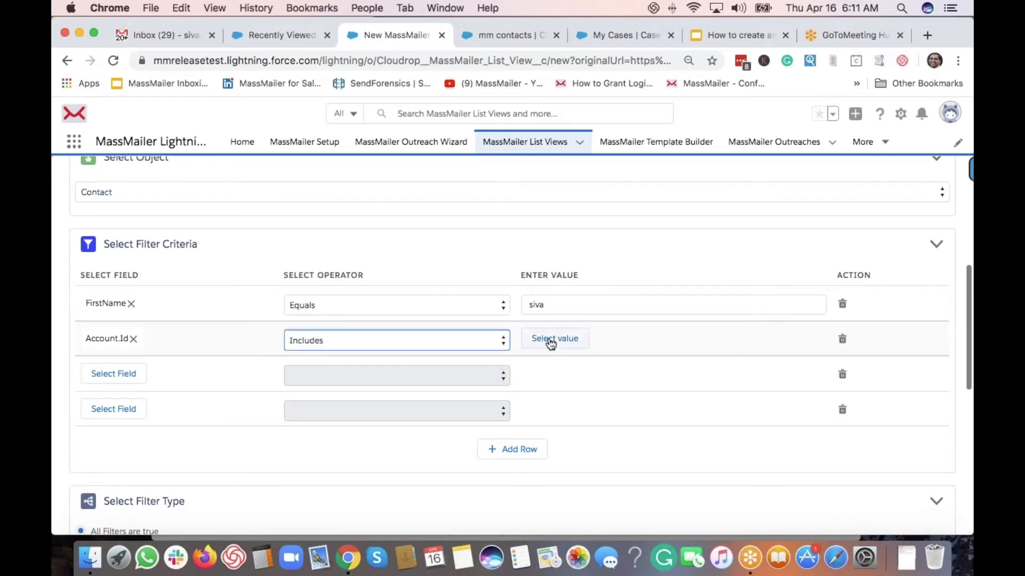
{"action": "left_click", "coordinate": [549, 341]}
{"action": "left_click", "coordinate": [404, 275]}
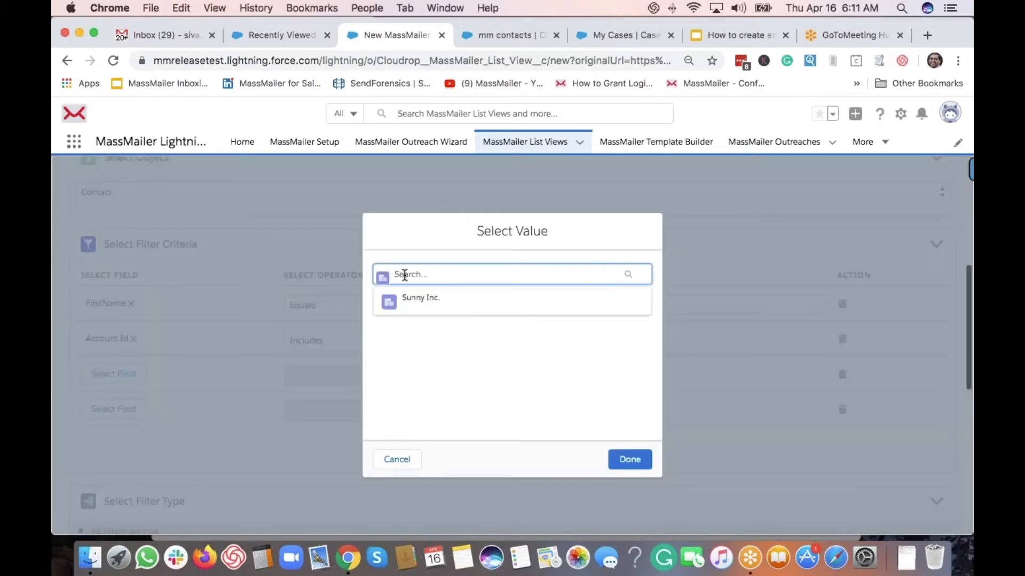
{"action": "left_click", "coordinate": [418, 300]}
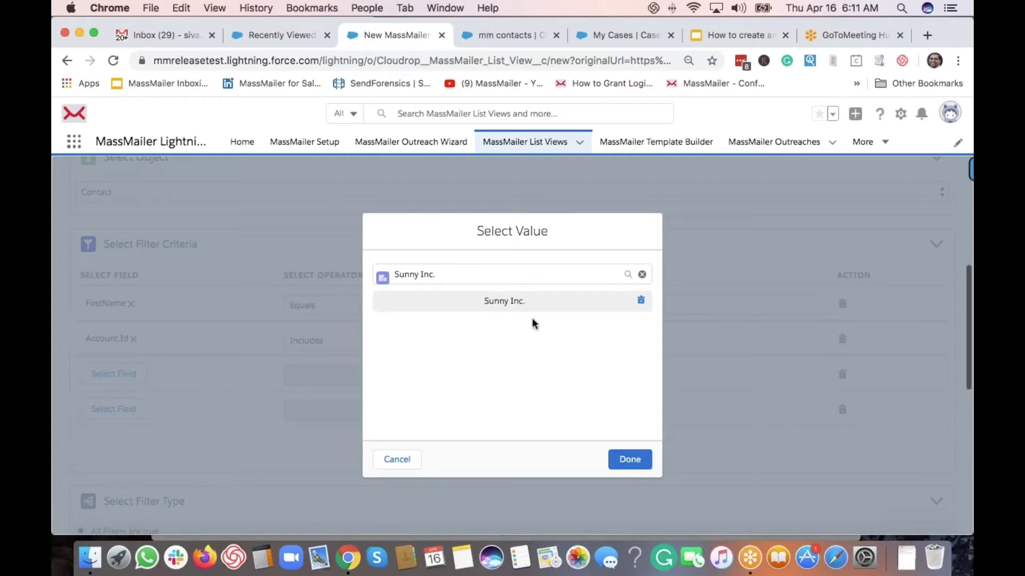
{"action": "left_click", "coordinate": [623, 460]}
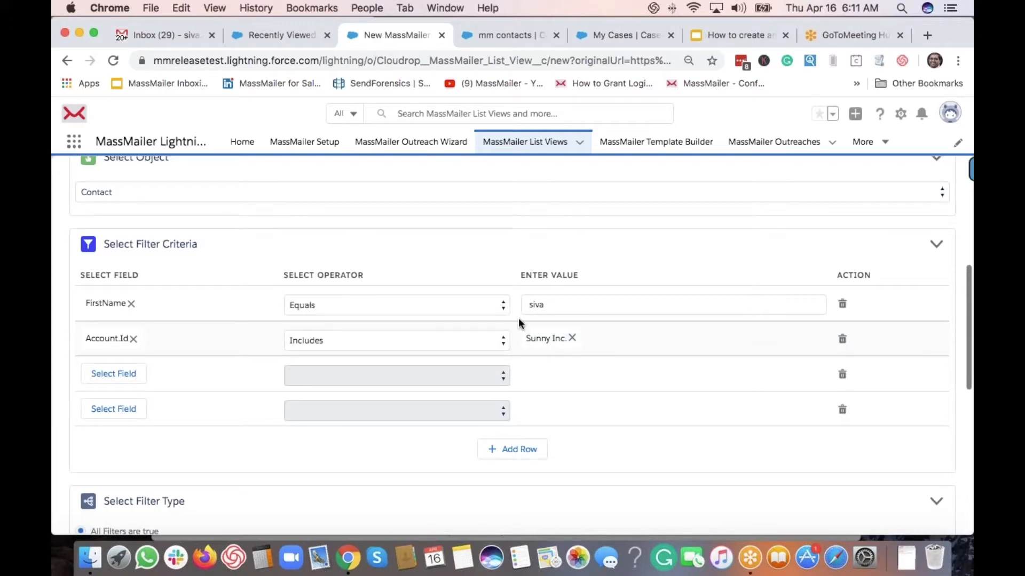
Preview the filtered records, which finds no matches, and close the preview
{"action": "scroll", "coordinate": [444, 363], "scroll_direction": "up", "scroll_amount": 10}
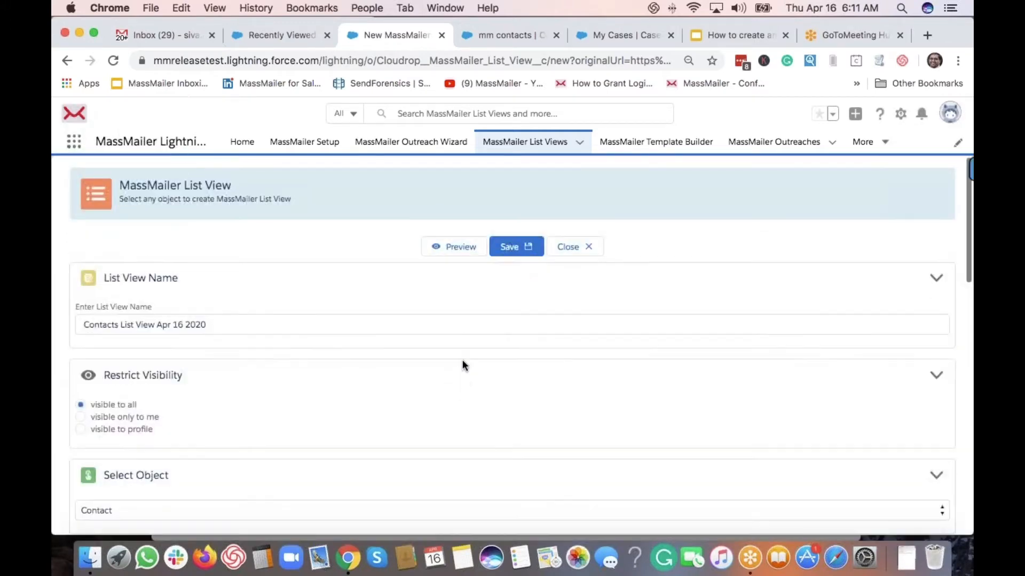
{"action": "left_click", "coordinate": [463, 248]}
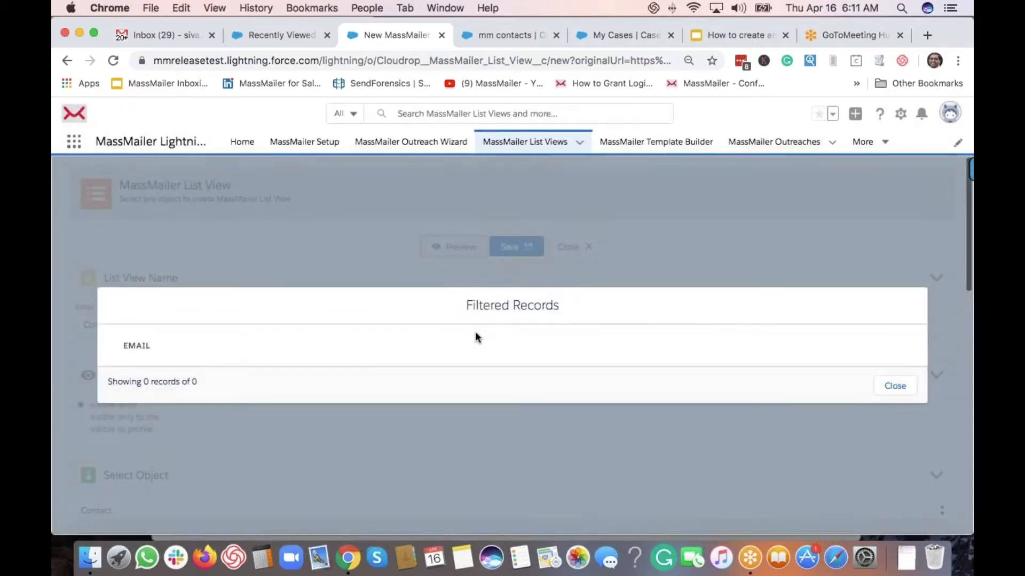
{"action": "left_click", "coordinate": [893, 389]}
Replace Sunny Inc. with MassMailer, Inc in the Account ID filter
{"action": "scroll", "coordinate": [689, 427], "scroll_direction": "down", "scroll_amount": 6}
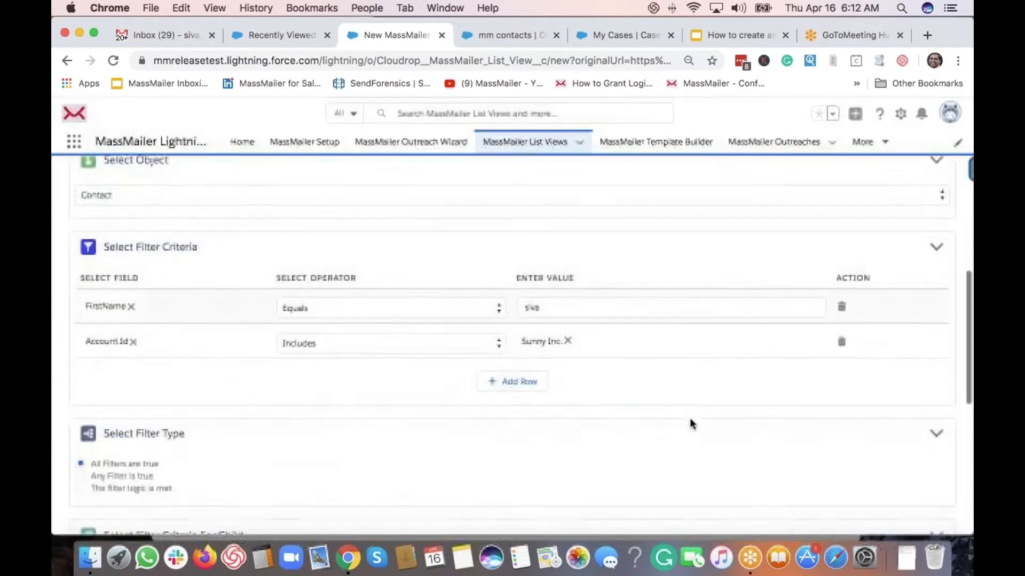
{"action": "left_click", "coordinate": [567, 336]}
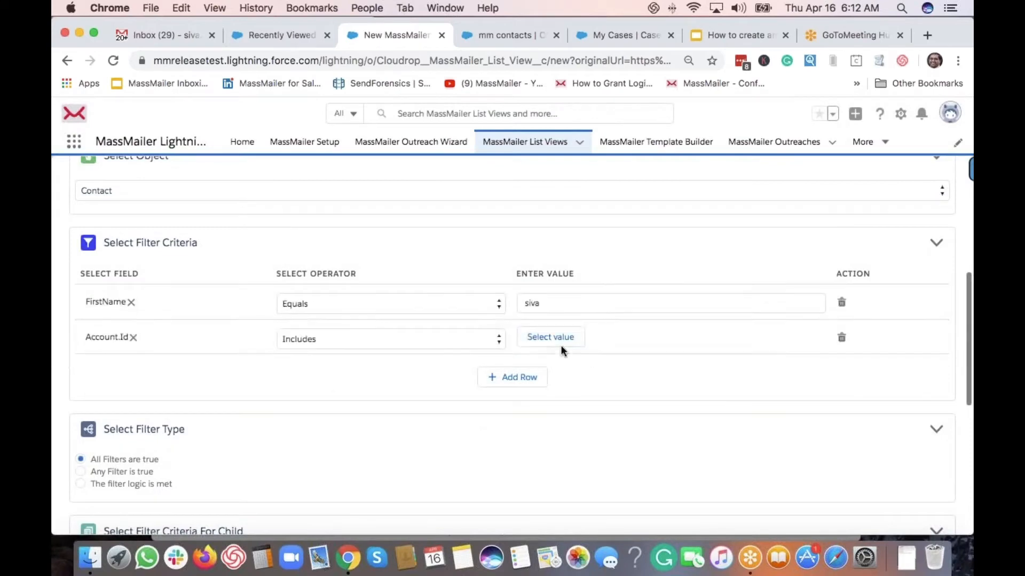
{"action": "left_click", "coordinate": [529, 341]}
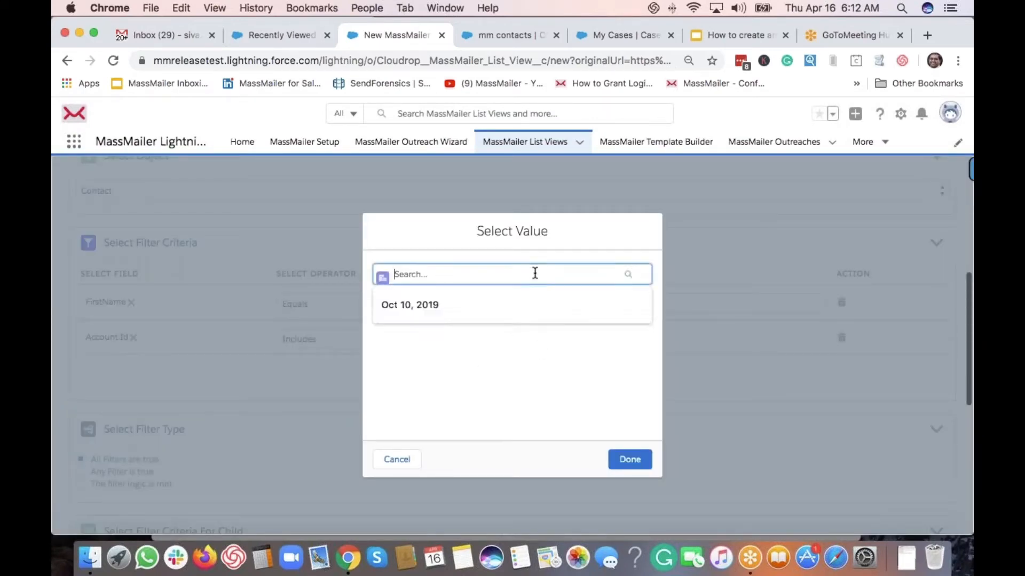
{"action": "type", "text": "mass"}
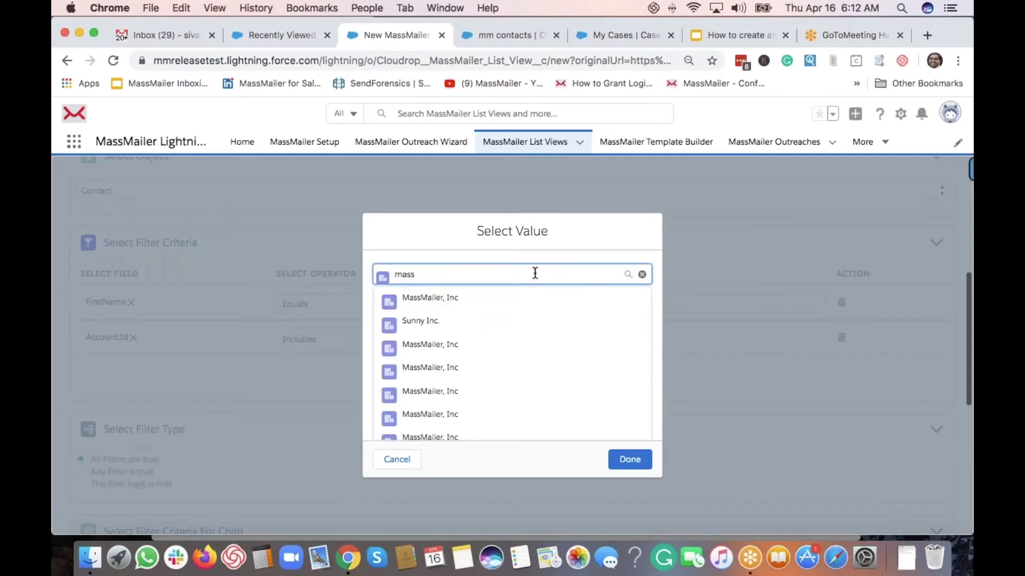
{"action": "left_click", "coordinate": [443, 302]}
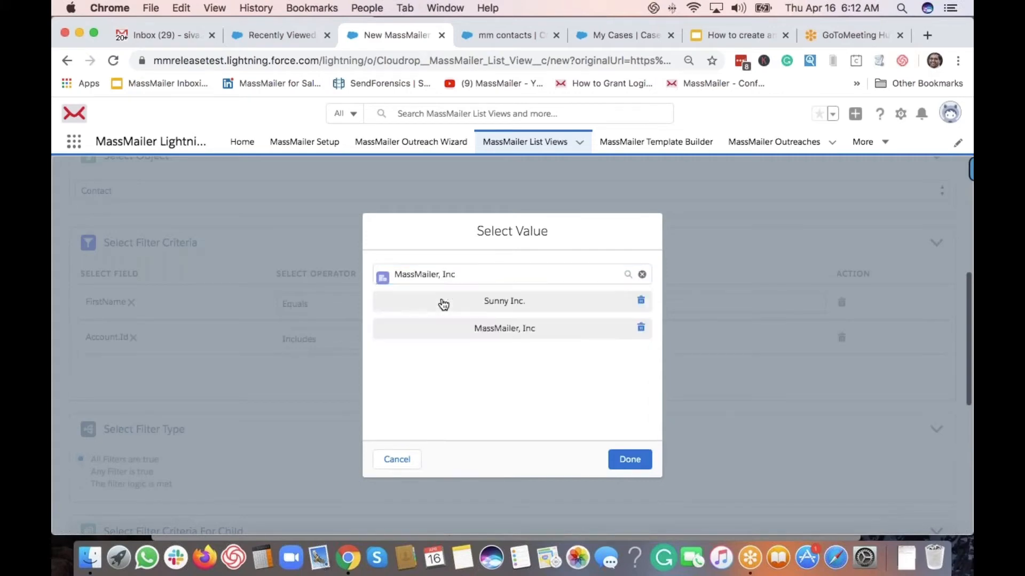
{"action": "left_click", "coordinate": [640, 301]}
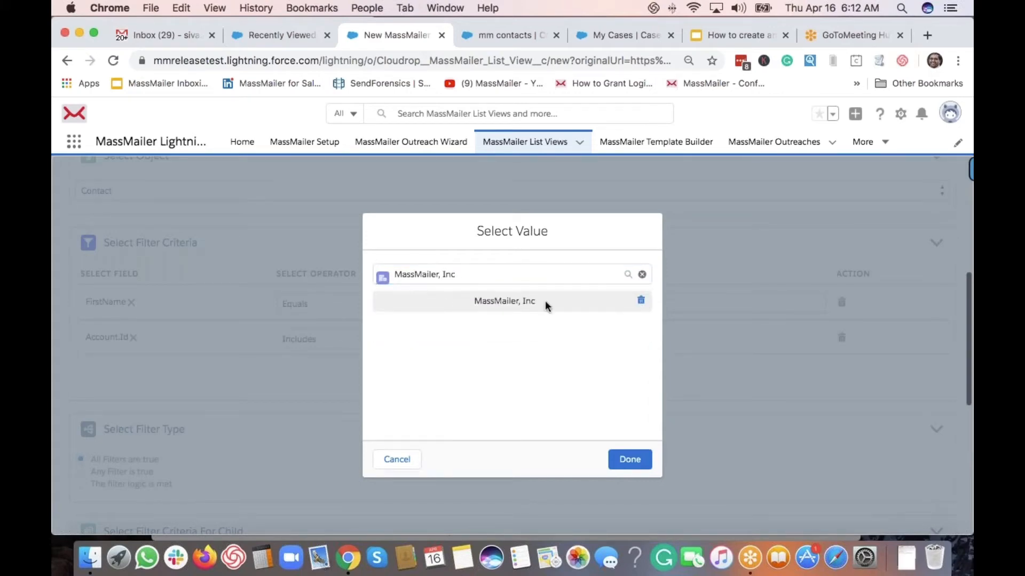
{"action": "left_click", "coordinate": [630, 459]}
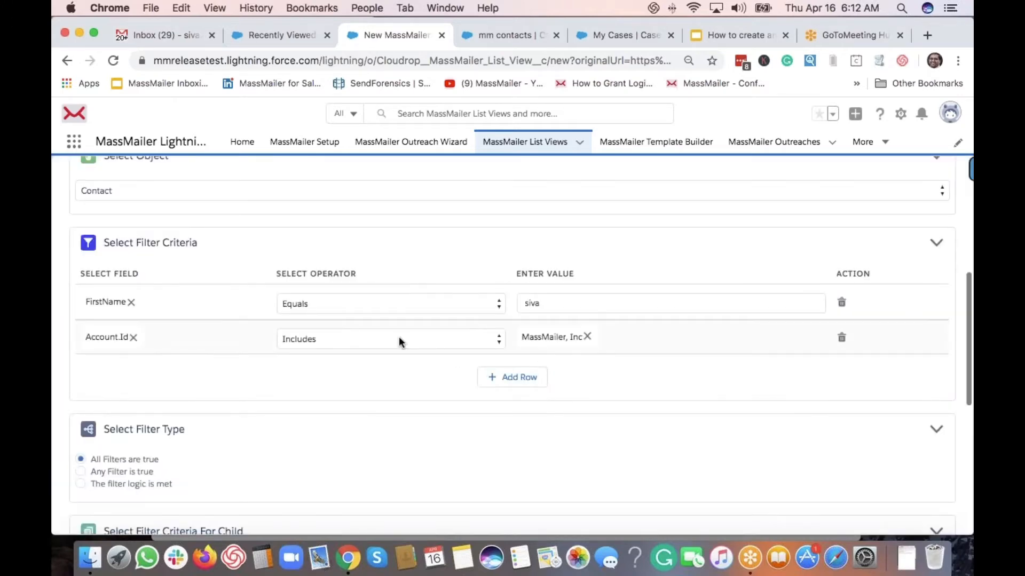
{"action": "scroll", "coordinate": [398, 337], "scroll_direction": "up", "scroll_amount": 10}
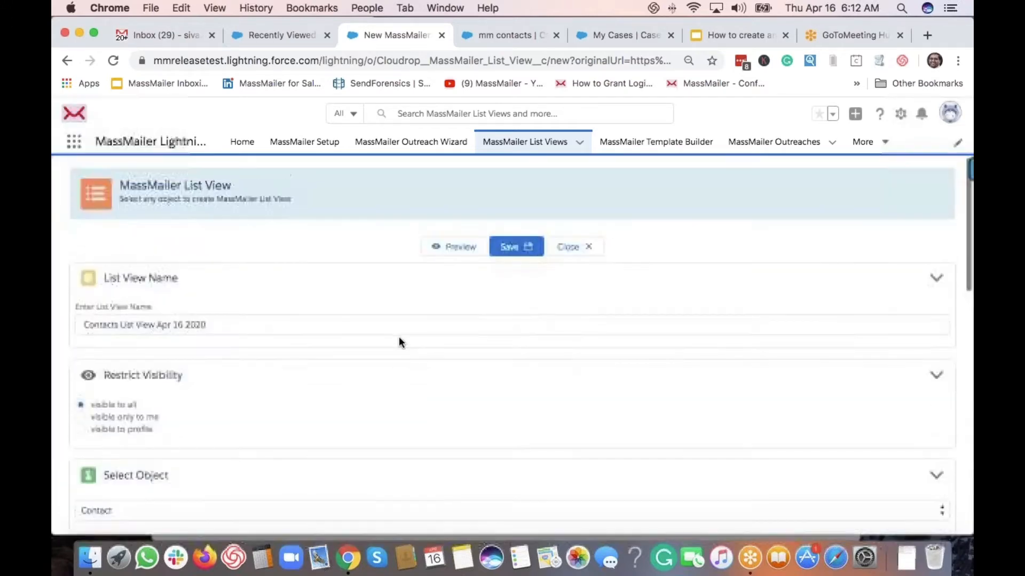
Preview the updated filters, showing 200 of 49999 records, then close the preview
{"action": "left_click", "coordinate": [458, 246]}
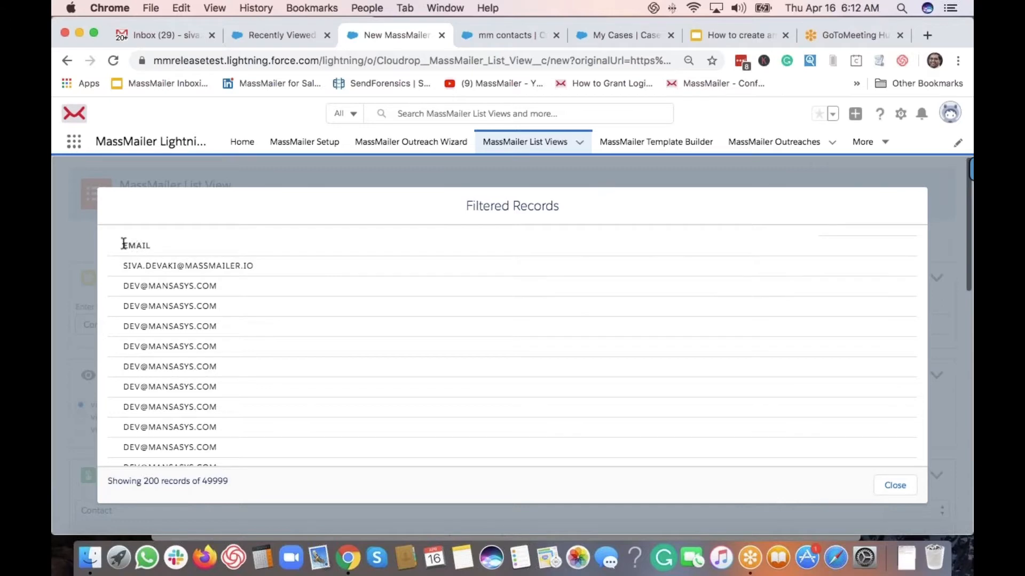
{"action": "left_click", "coordinate": [901, 484]}
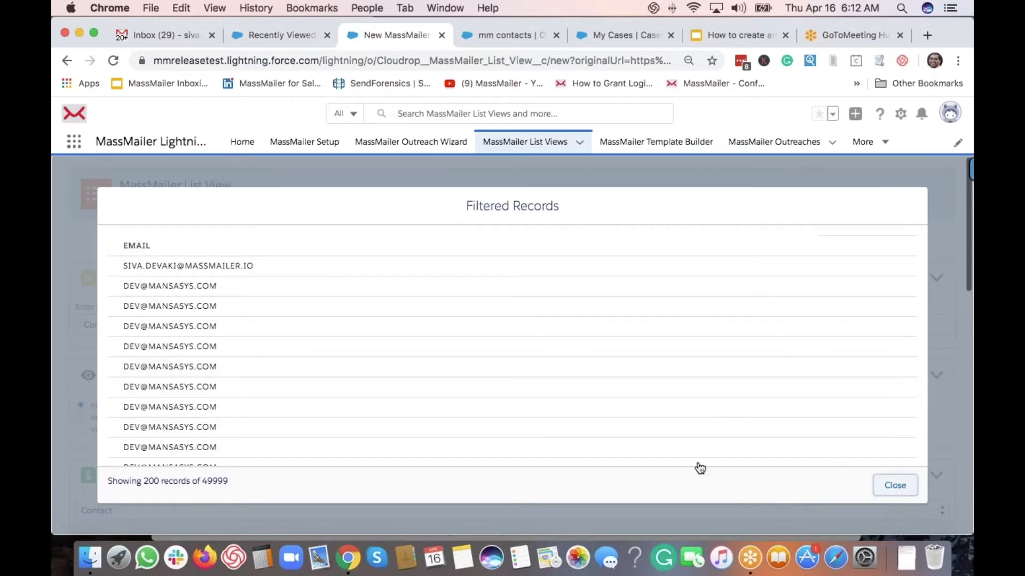
{"action": "scroll", "coordinate": [399, 369], "scroll_direction": "down", "scroll_amount": 5}
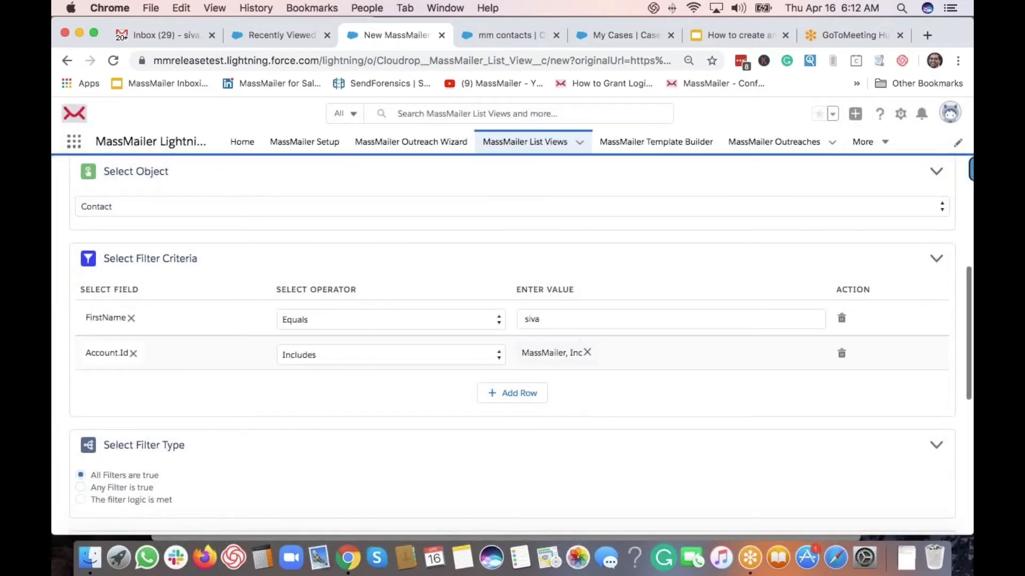
Add a third filter row using the Email field
{"action": "left_click", "coordinate": [513, 395]}
{"action": "left_click", "coordinate": [114, 389]}
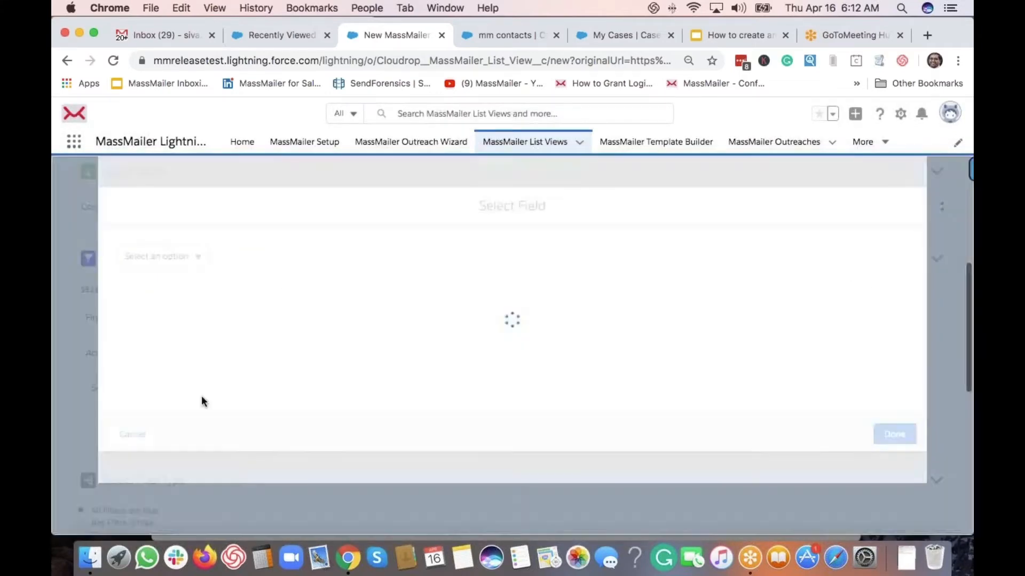
{"action": "left_click", "coordinate": [164, 255]}
{"action": "left_click", "coordinate": [162, 278]}
{"action": "type", "text": "email"}
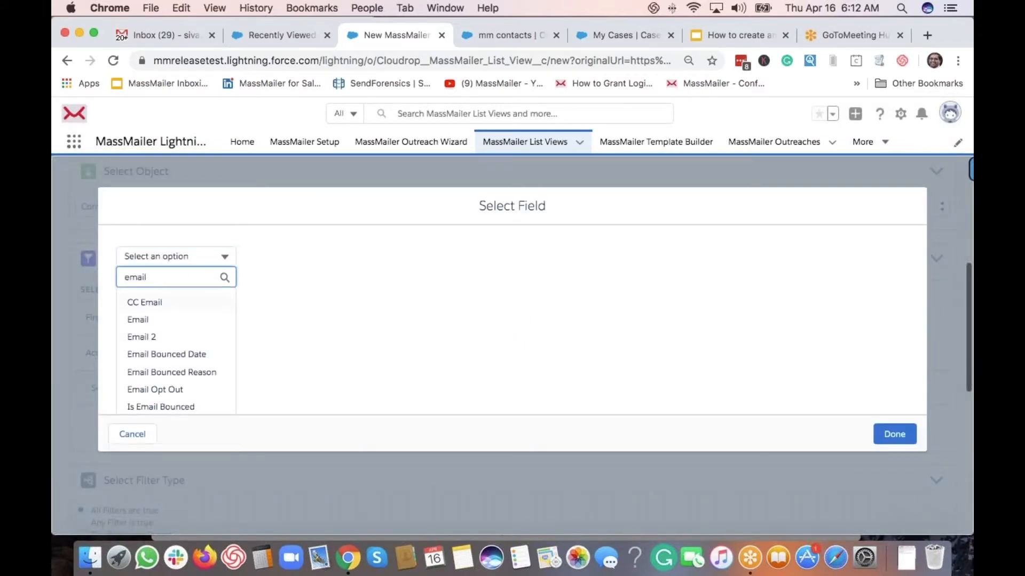
{"action": "left_click", "coordinate": [155, 320]}
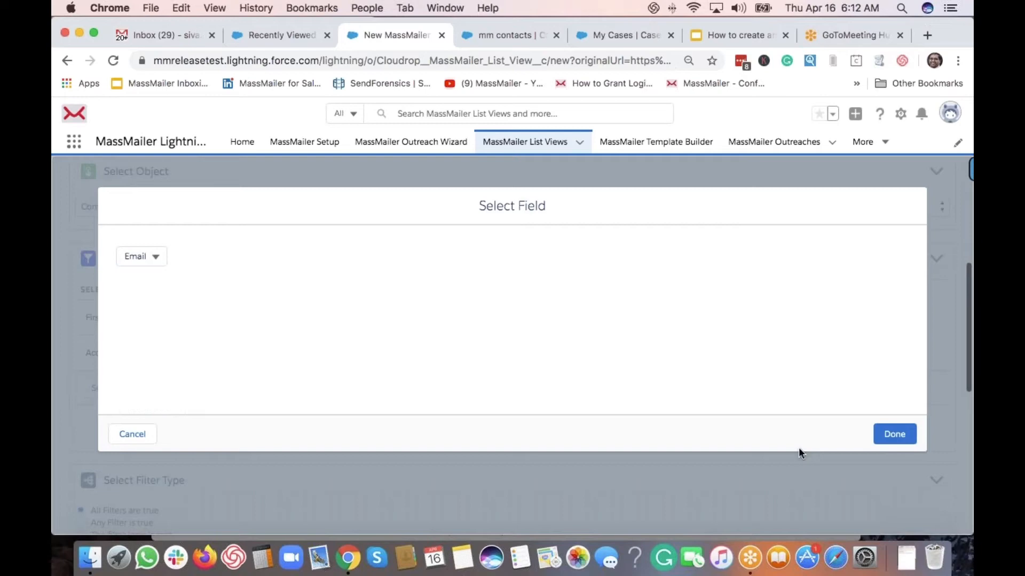
{"action": "left_click", "coordinate": [895, 434]}
Set the Email filter to Not Equals a developer address and preview the 6 matching records
{"action": "left_click", "coordinate": [391, 389]}
{"action": "left_click", "coordinate": [304, 413]}
{"action": "left_click", "coordinate": [545, 390]}
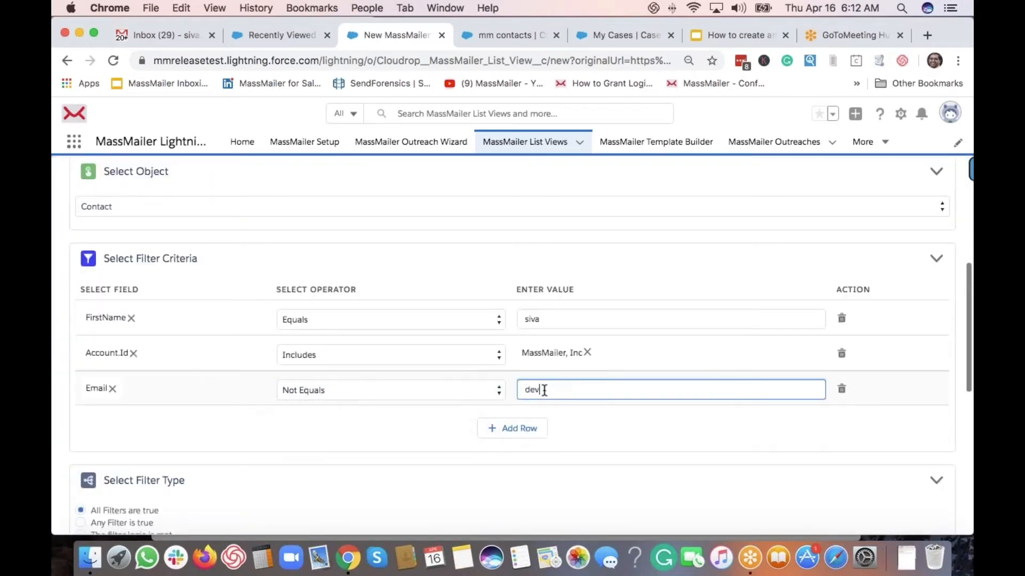
{"action": "scroll", "coordinate": [458, 304], "scroll_direction": "up", "scroll_amount": 6}
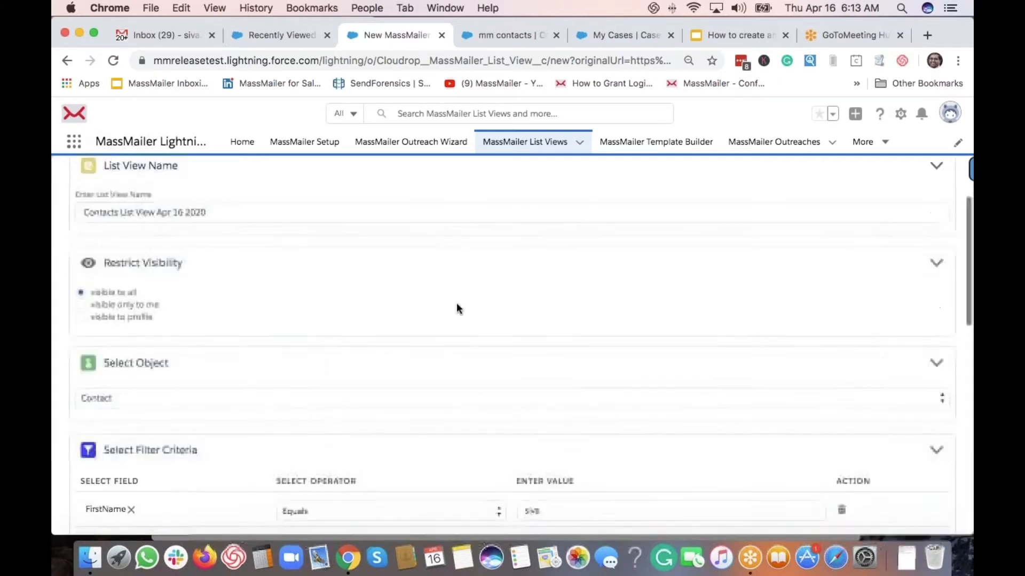
{"action": "left_click", "coordinate": [456, 251]}
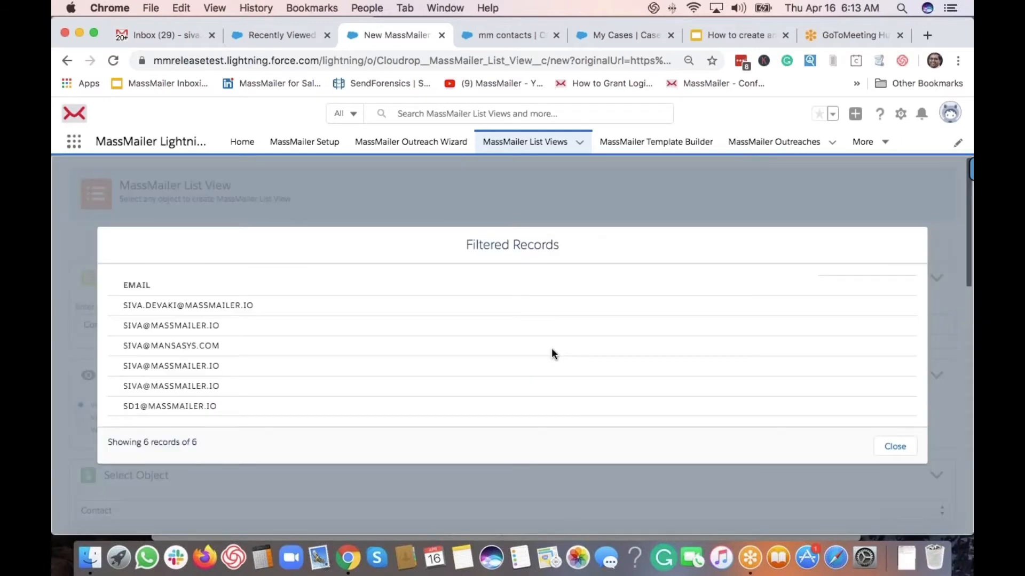
{"action": "left_click", "coordinate": [901, 451]}
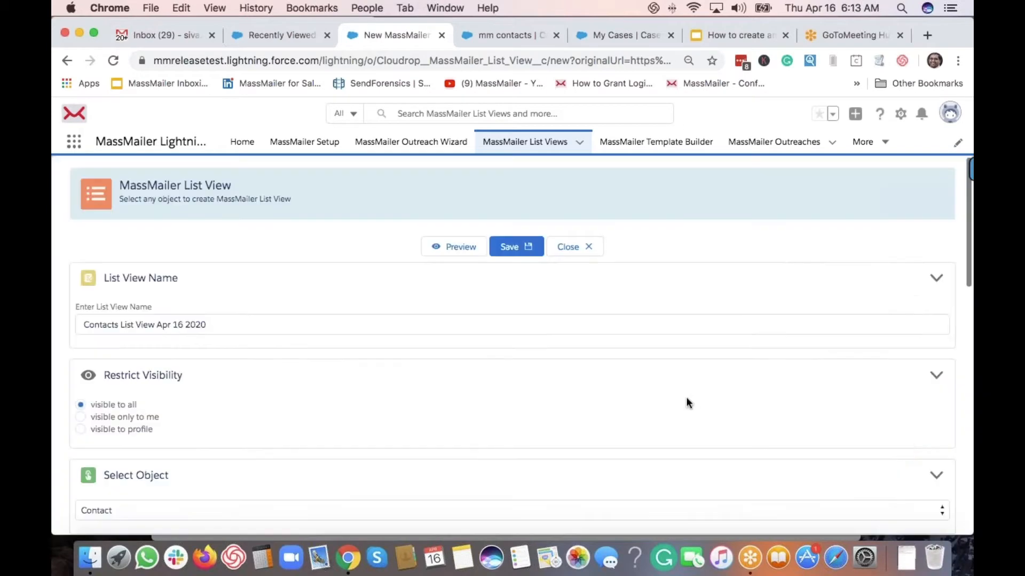
Set the filter type to 'Any Filter is true' for the three filter rows
{"action": "scroll", "coordinate": [674, 237], "scroll_direction": "down", "scroll_amount": 10}
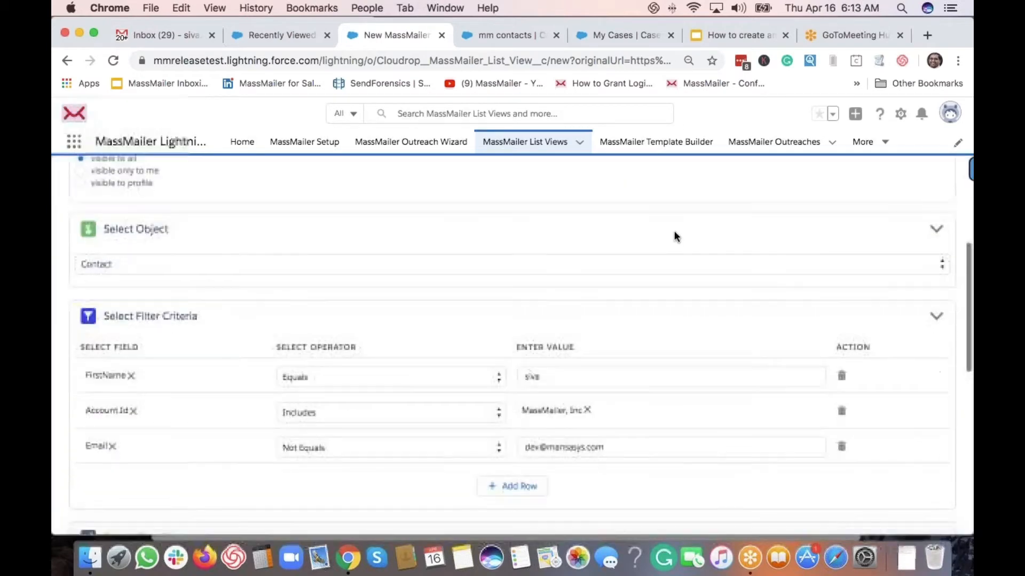
{"action": "scroll", "coordinate": [535, 383], "scroll_direction": "down", "scroll_amount": 3}
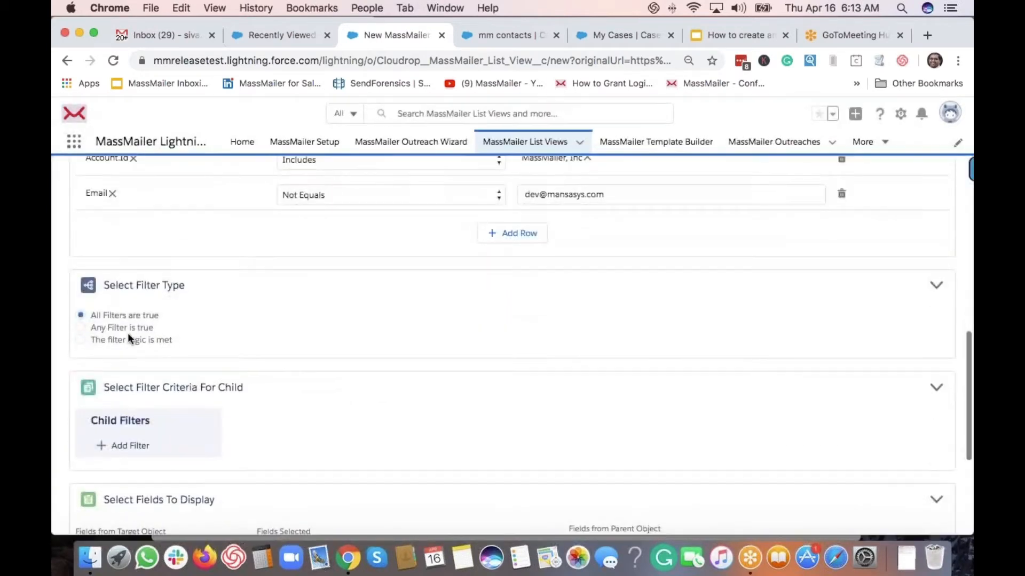
{"action": "scroll", "coordinate": [119, 368], "scroll_direction": "up", "scroll_amount": 2}
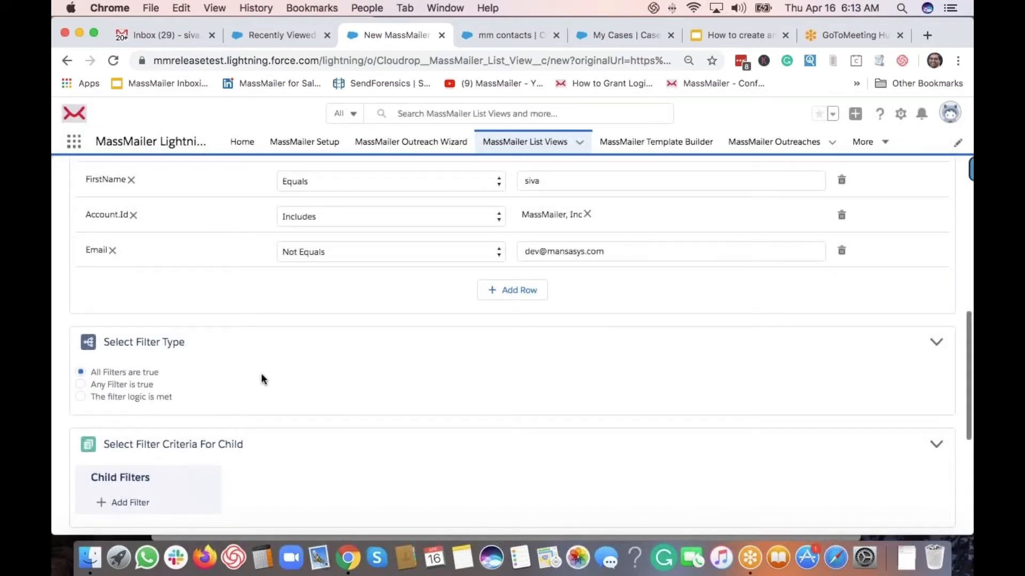
{"action": "scroll", "coordinate": [261, 373], "scroll_direction": "up", "scroll_amount": 2}
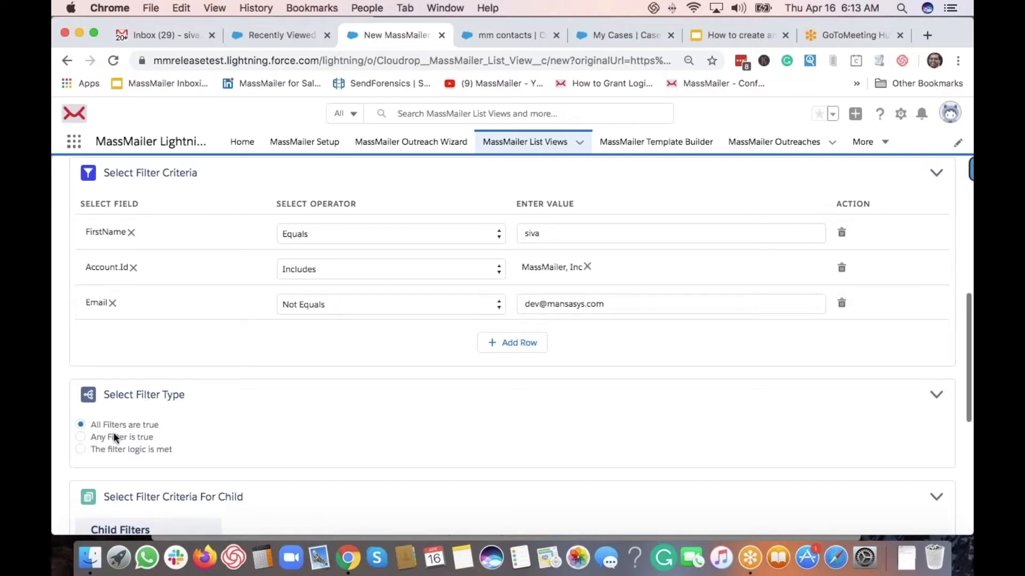
{"action": "scroll", "coordinate": [99, 449], "scroll_direction": "down", "scroll_amount": 1}
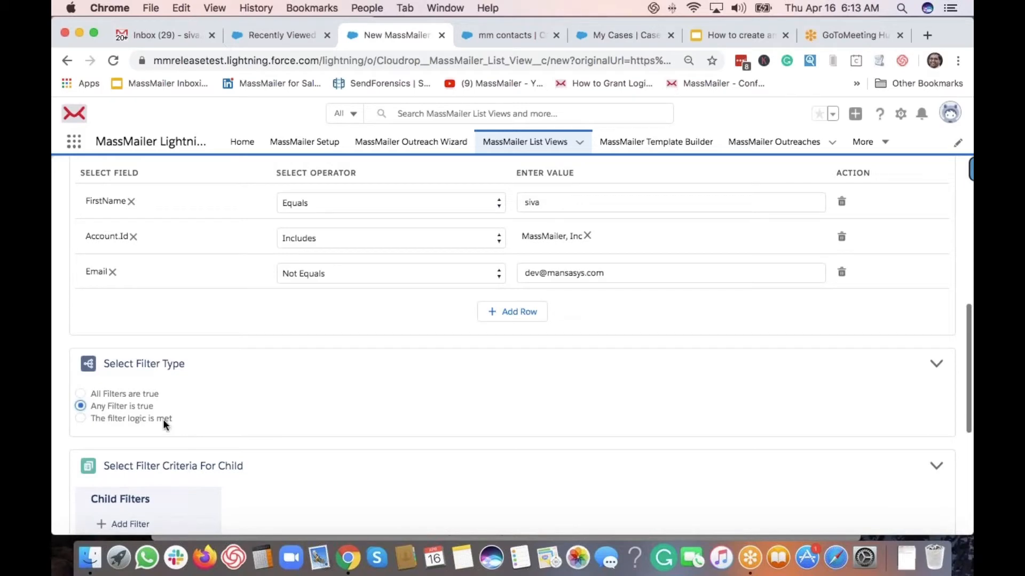
{"action": "scroll", "coordinate": [223, 415], "scroll_direction": "up", "scroll_amount": 2}
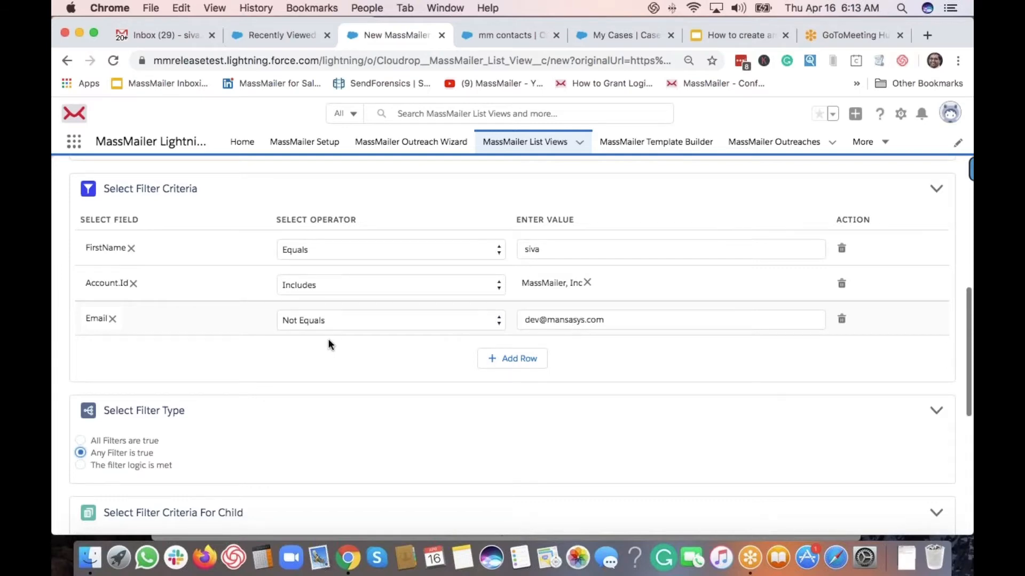
{"action": "scroll", "coordinate": [328, 338], "scroll_direction": "up", "scroll_amount": 10}
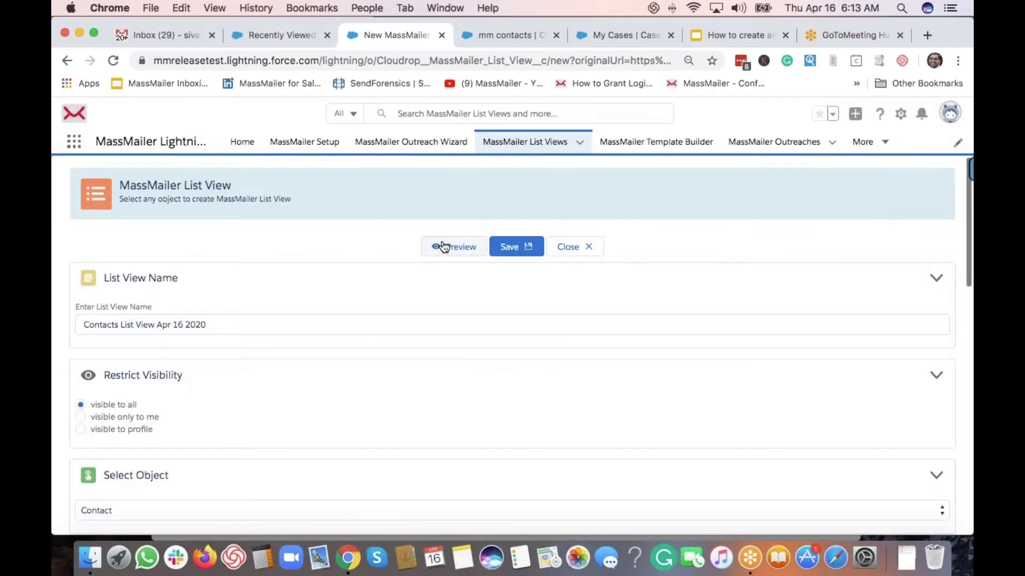
Preview the any-filter results, 200 of 50003 records, then close and return to the filter criteria
{"action": "left_click", "coordinate": [442, 246]}
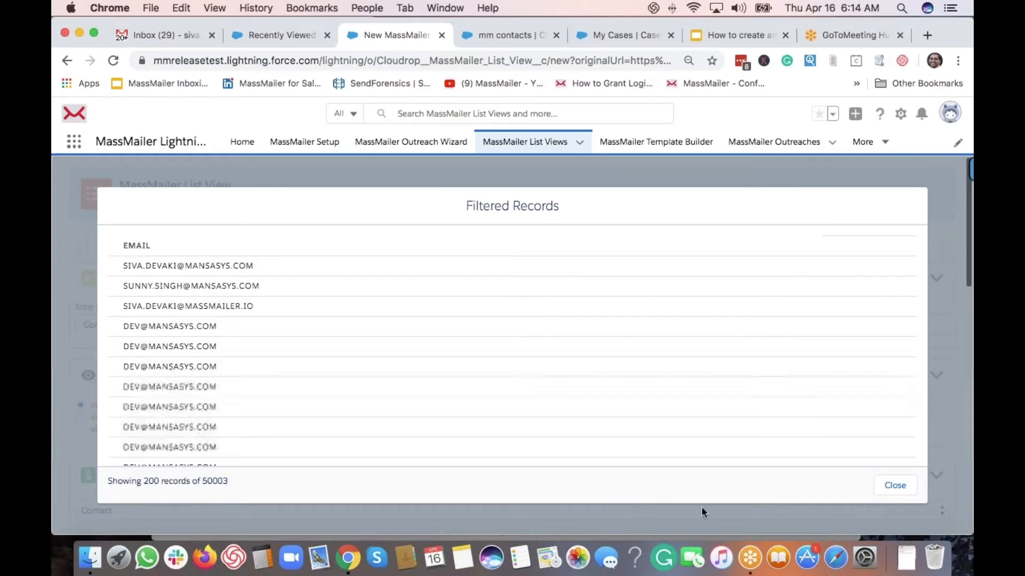
{"action": "left_click", "coordinate": [894, 486]}
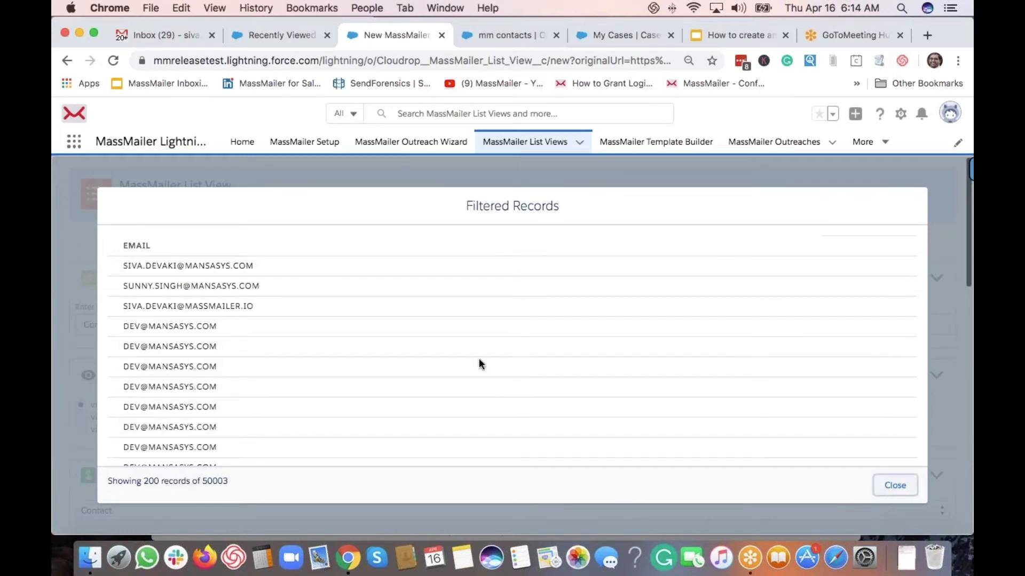
{"action": "scroll", "coordinate": [495, 379], "scroll_direction": "down", "scroll_amount": 10}
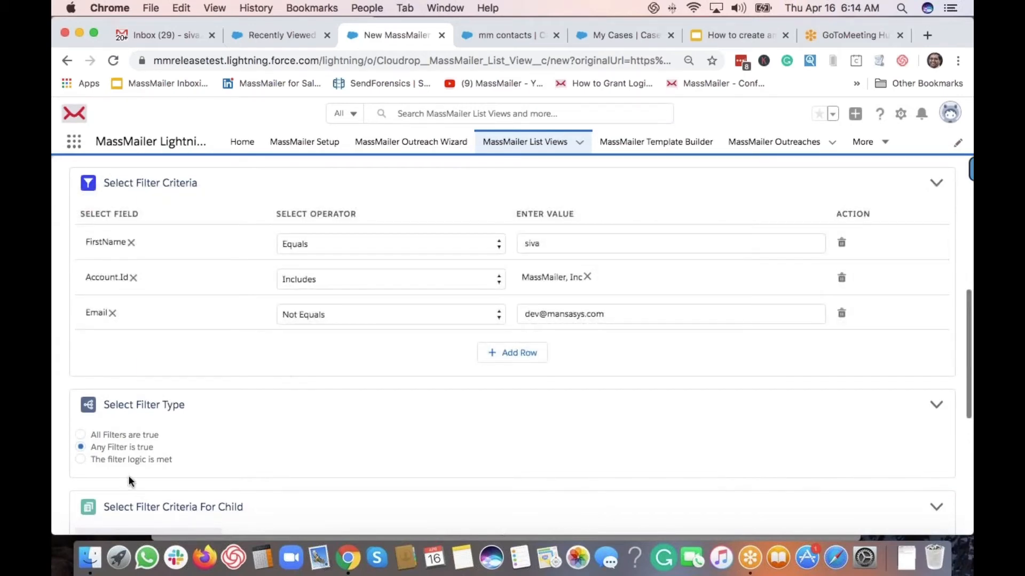
{"action": "scroll", "coordinate": [98, 463], "scroll_direction": "down", "scroll_amount": 1}
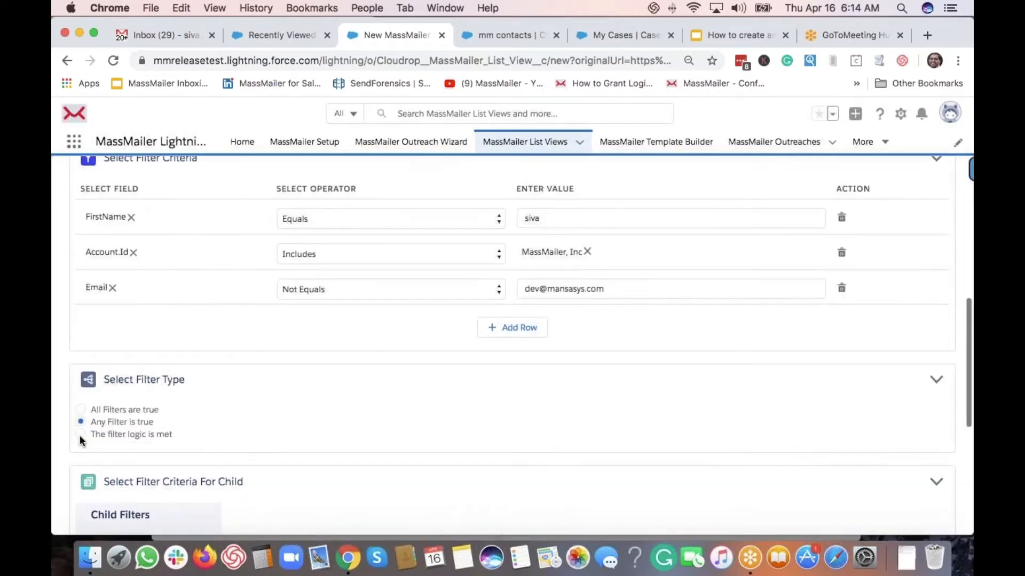
Switch to custom filter logic and enter the expression (1 AND 2) OR 3
{"action": "left_click", "coordinate": [81, 435]}
{"action": "left_click", "coordinate": [117, 464]}
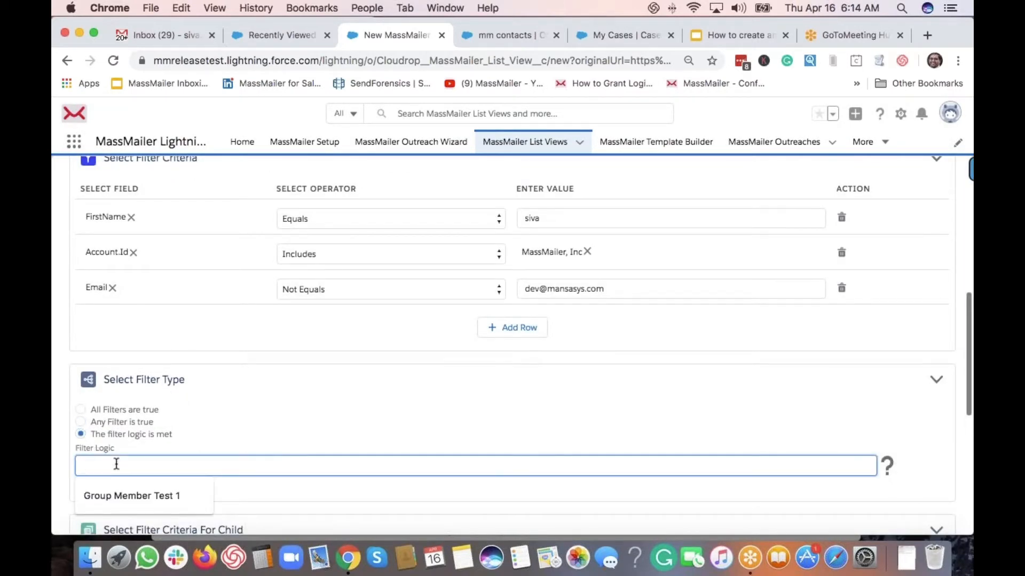
{"action": "type", "text": "1 AND 2"}
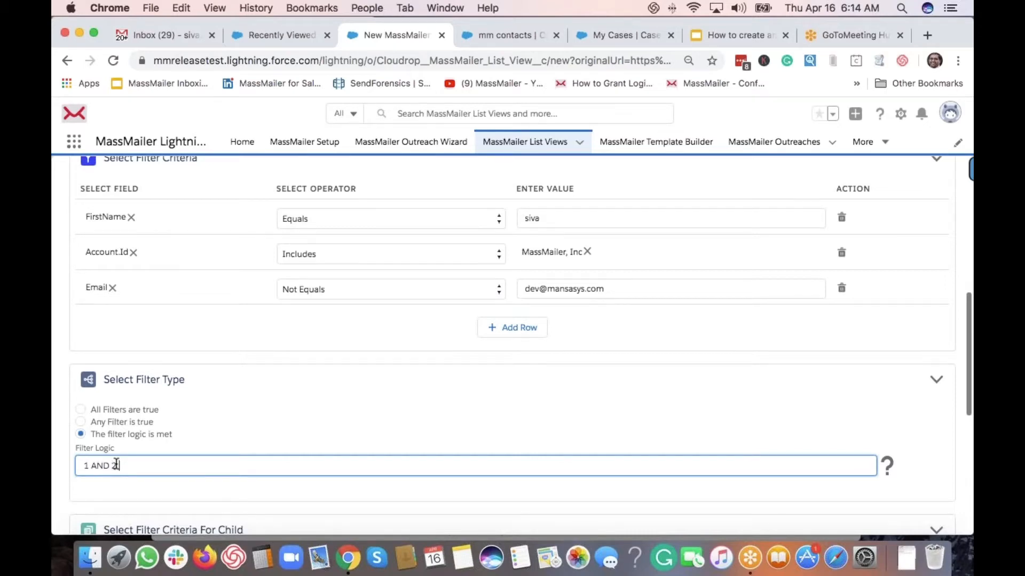
{"action": "type", "text": "OR 3"}
{"action": "left_click", "coordinate": [116, 464]}
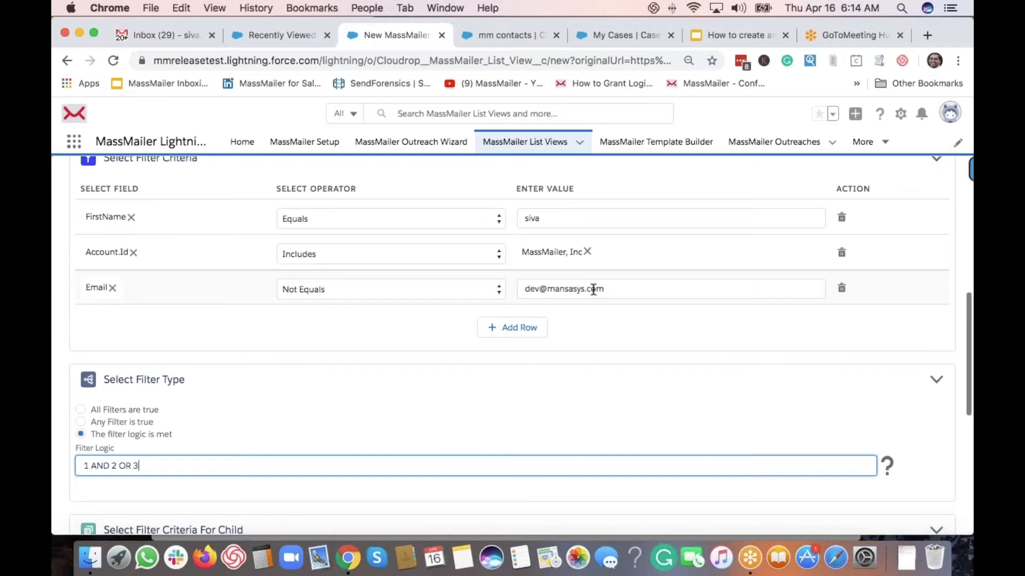
{"action": "key", "text": "Left"}
{"action": "key", "text": "Left"}
{"action": "type", "text": ")"}
{"action": "key", "text": "super+Left"}
{"action": "type", "text": "("}
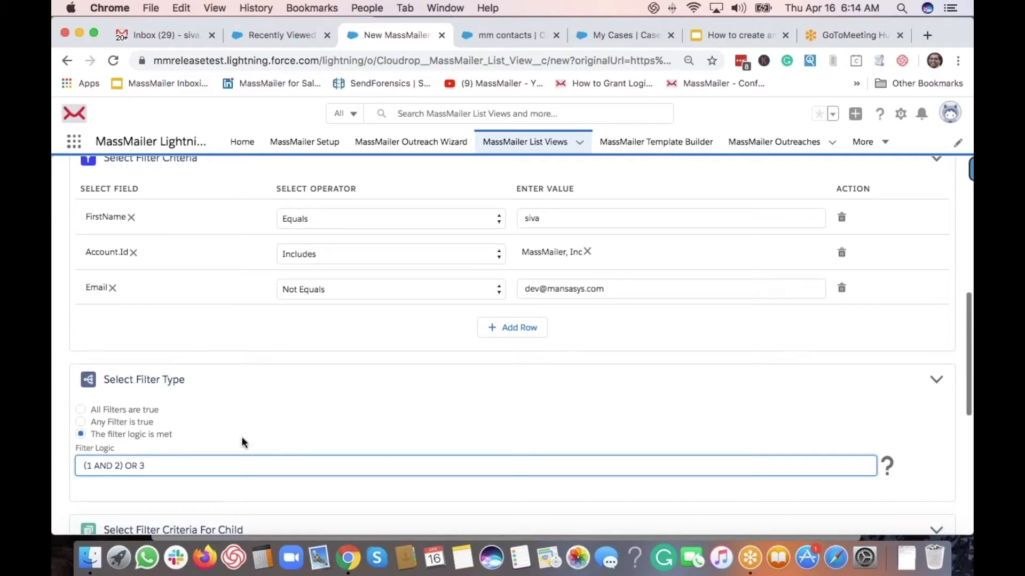
Preview the records matched by (1 AND 2) OR 3, then close the preview
{"action": "scroll", "coordinate": [287, 454], "scroll_direction": "up", "scroll_amount": 8}
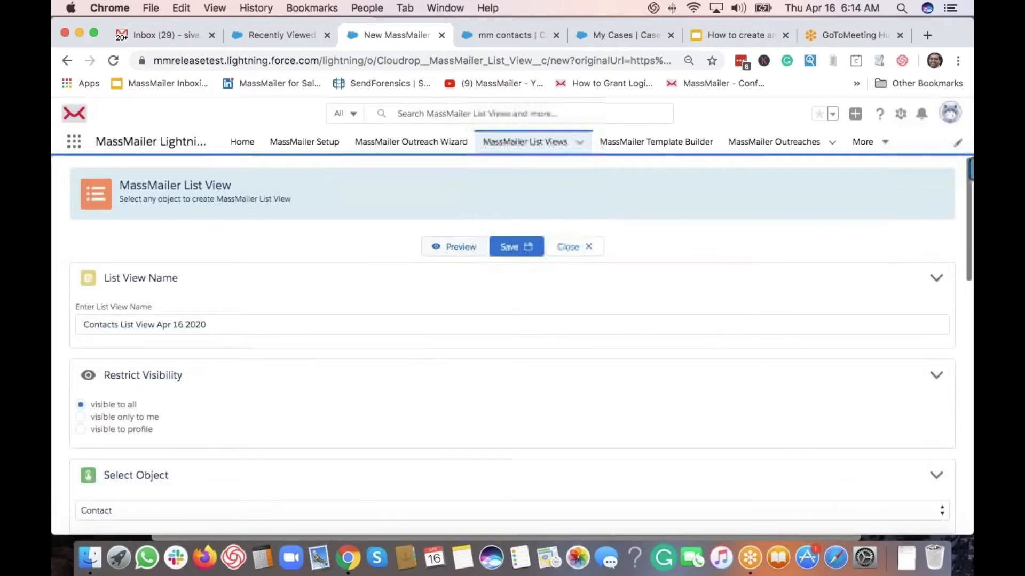
{"action": "left_click", "coordinate": [456, 246]}
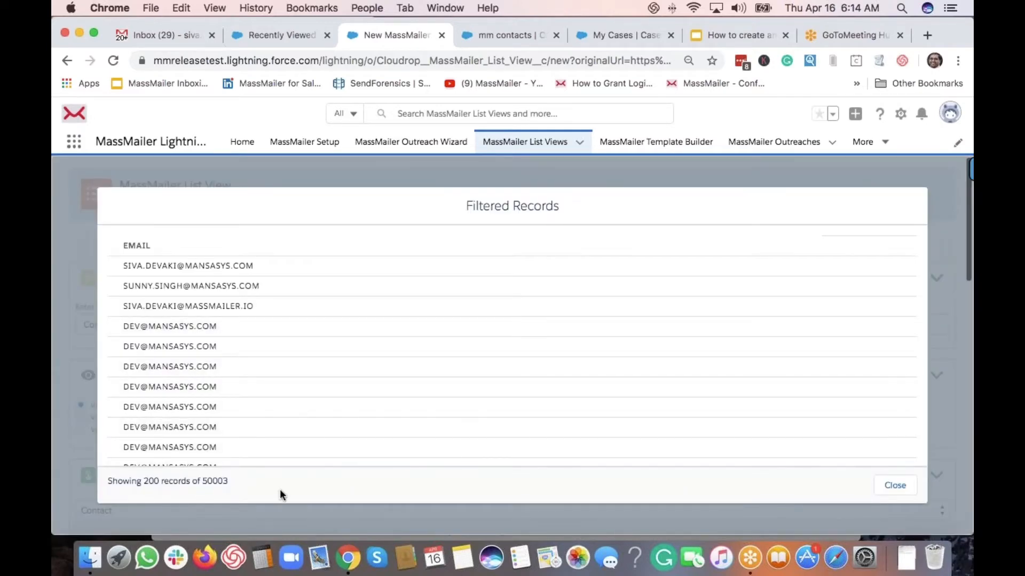
{"action": "left_click", "coordinate": [895, 485]}
Change the filter logic to (1 or 2) and 3 and preview the 6 matching records
{"action": "scroll", "coordinate": [377, 351], "scroll_direction": "down", "scroll_amount": 10}
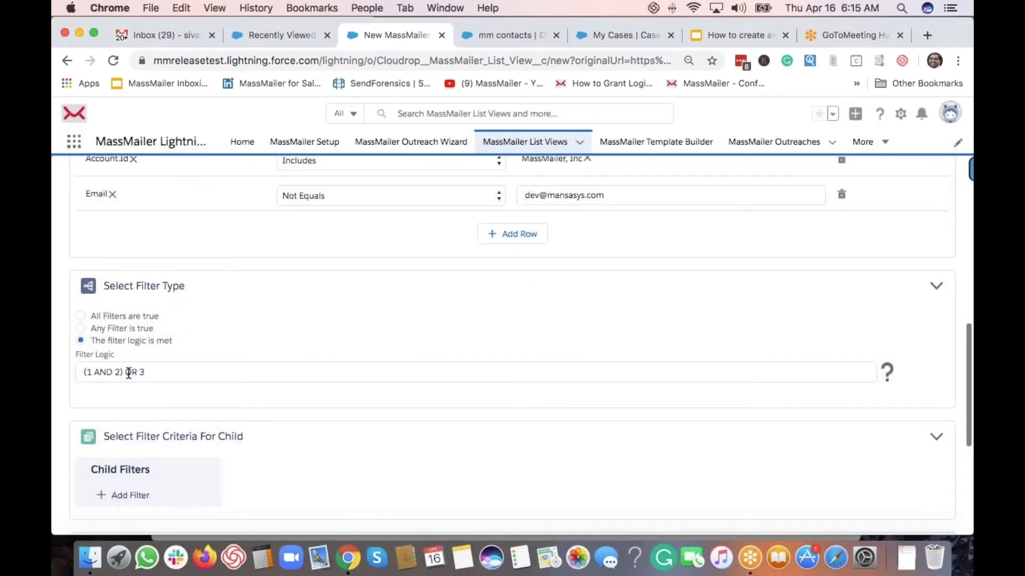
{"action": "left_click", "coordinate": [105, 371]}
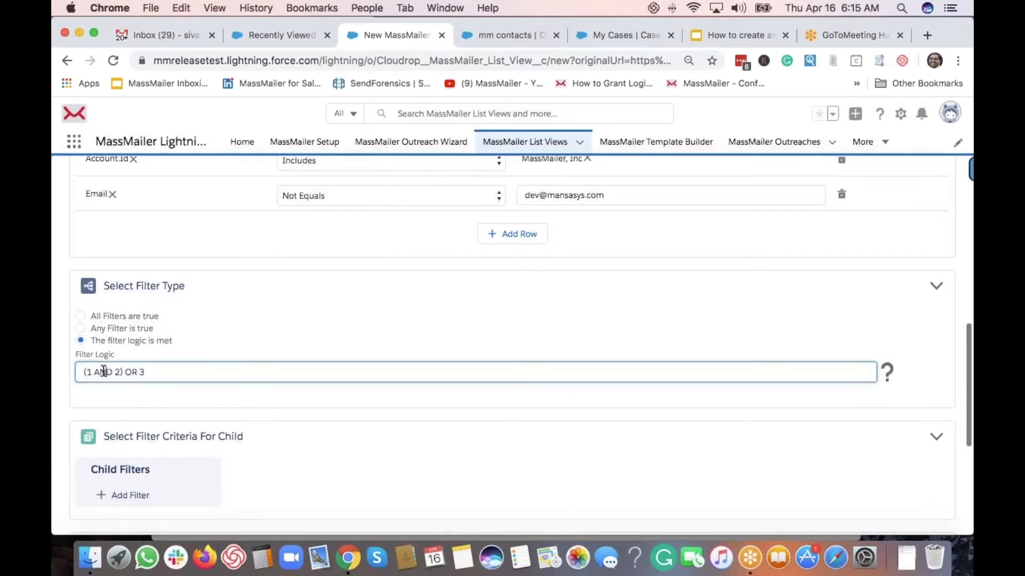
{"action": "double_click", "coordinate": [99, 370]}
{"action": "type", "text": "or 2) and"}
{"action": "key", "text": "Delete"}
{"action": "key", "text": "Delete"}
{"action": "scroll", "coordinate": [259, 403], "scroll_direction": "up", "scroll_amount": 1}
{"action": "scroll", "coordinate": [263, 398], "scroll_direction": "up", "scroll_amount": 10}
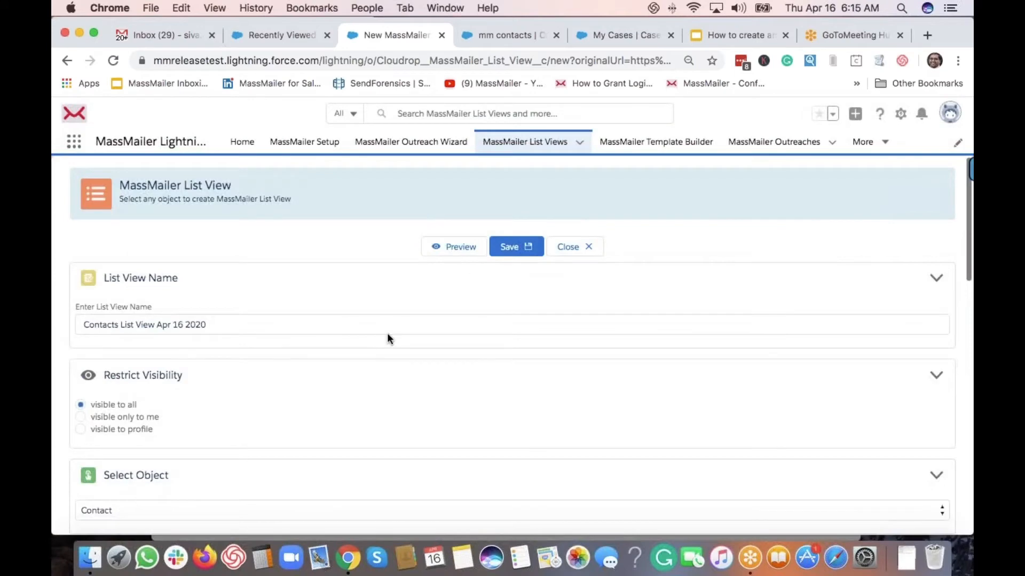
{"action": "left_click", "coordinate": [453, 246]}
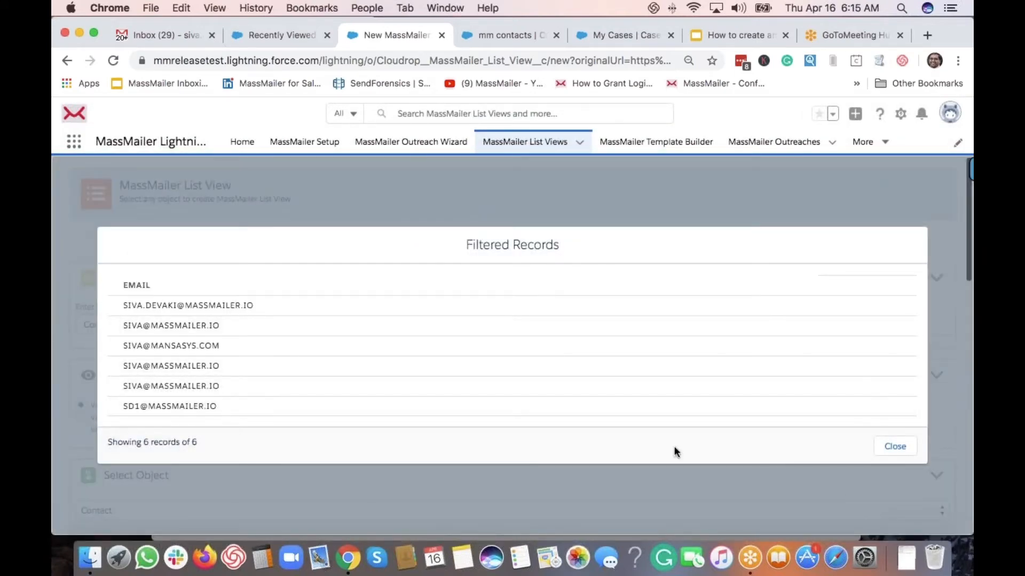
Close the preview and add a Case (ContactId) child object filter, found by searching 'case'
{"action": "left_click", "coordinate": [895, 446]}
{"action": "scroll", "coordinate": [632, 411], "scroll_direction": "down", "scroll_amount": 8}
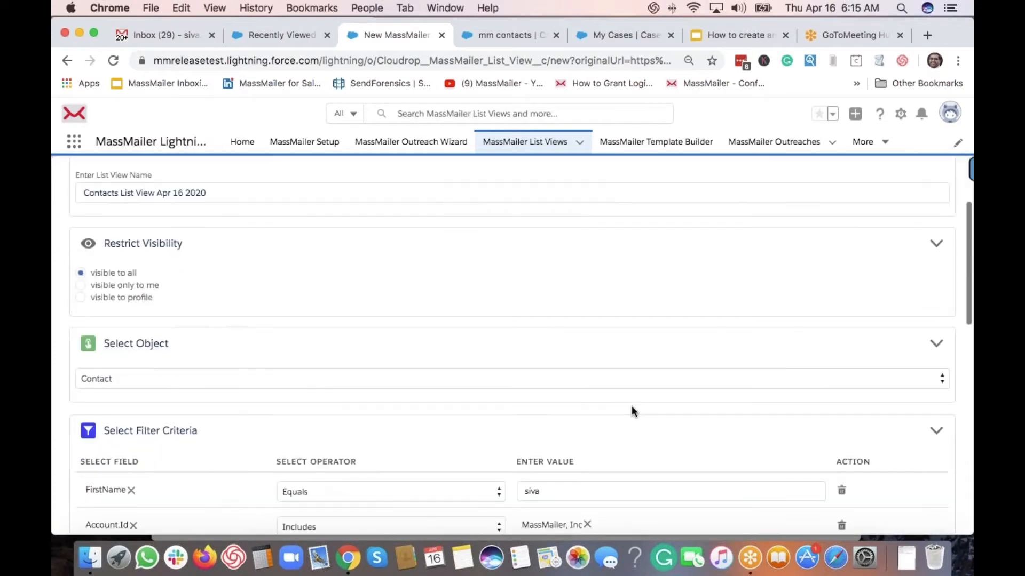
{"action": "scroll", "coordinate": [631, 411], "scroll_direction": "down", "scroll_amount": 1}
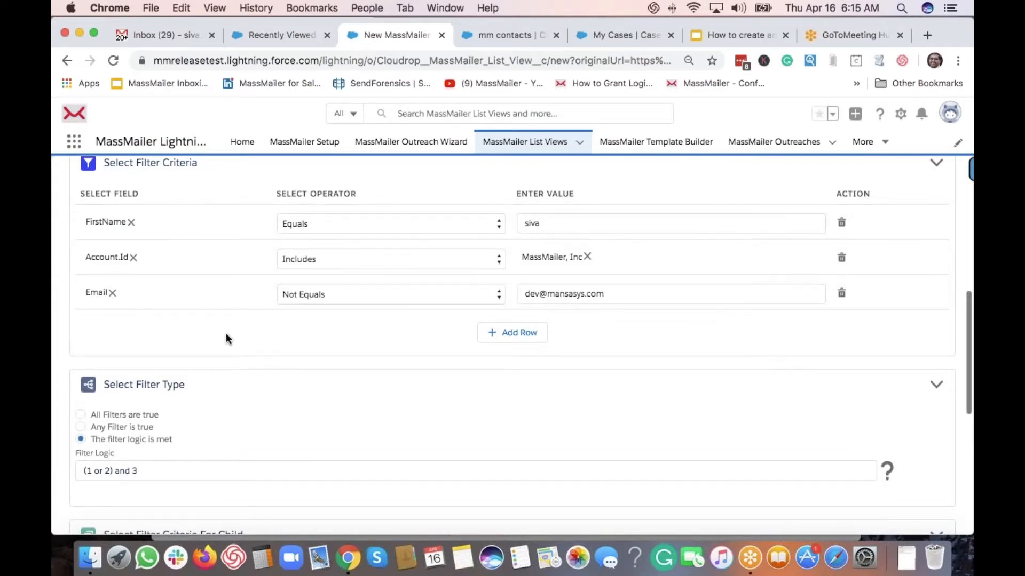
{"action": "scroll", "coordinate": [248, 363], "scroll_direction": "down", "scroll_amount": 6}
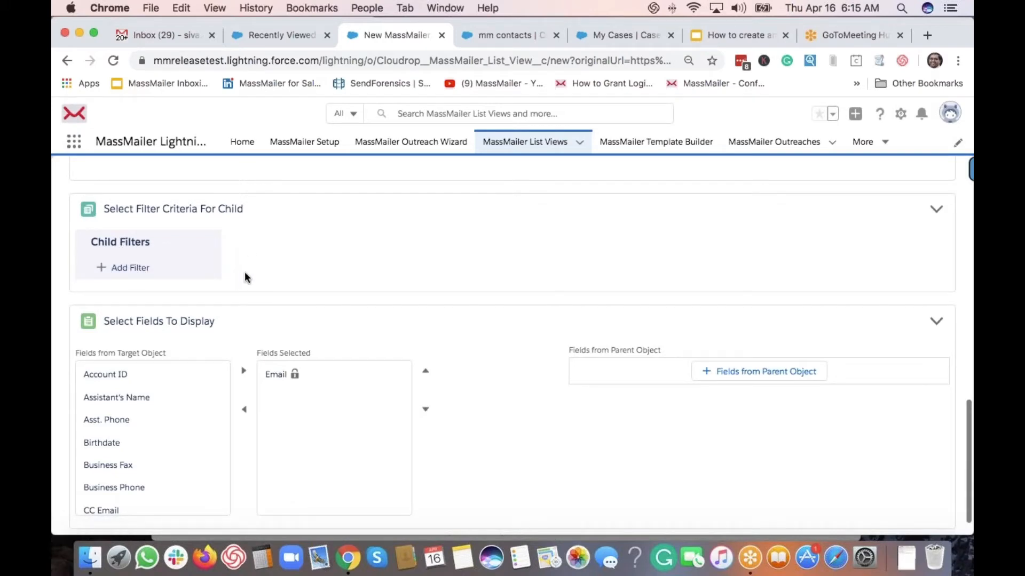
{"action": "left_click", "coordinate": [121, 268]}
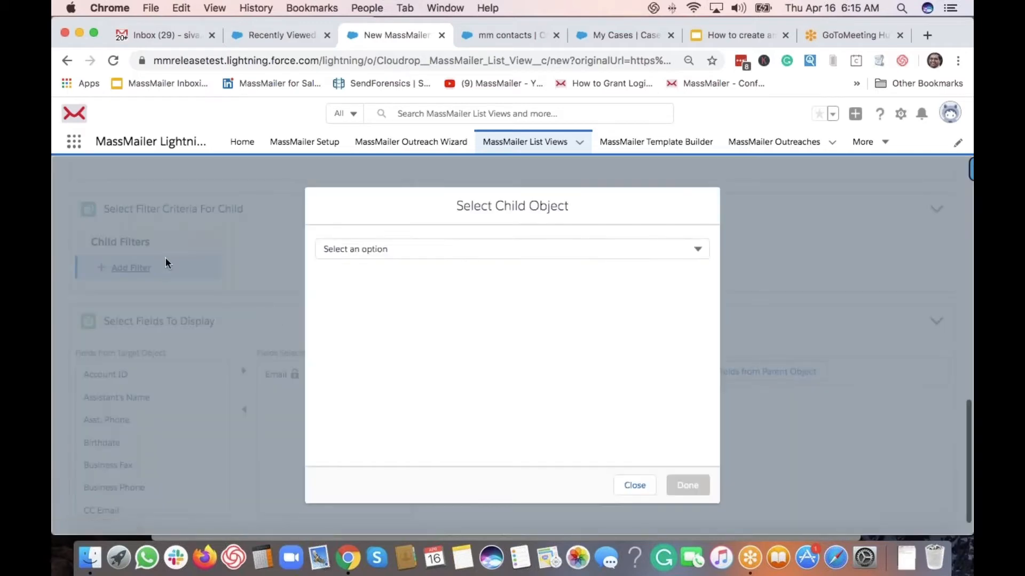
{"action": "left_click", "coordinate": [369, 248]}
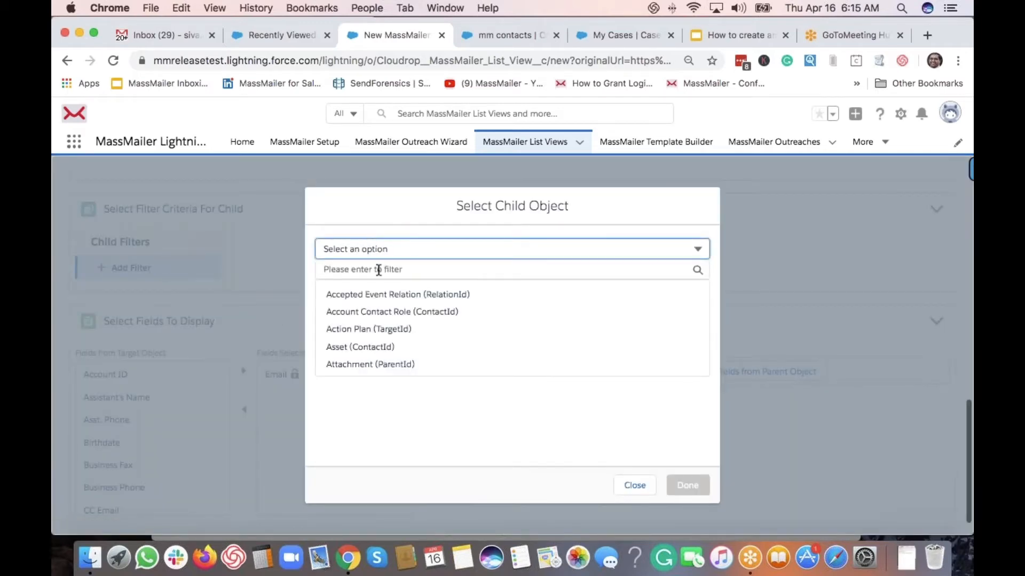
{"action": "left_click", "coordinate": [377, 271]}
{"action": "type", "text": "case"}
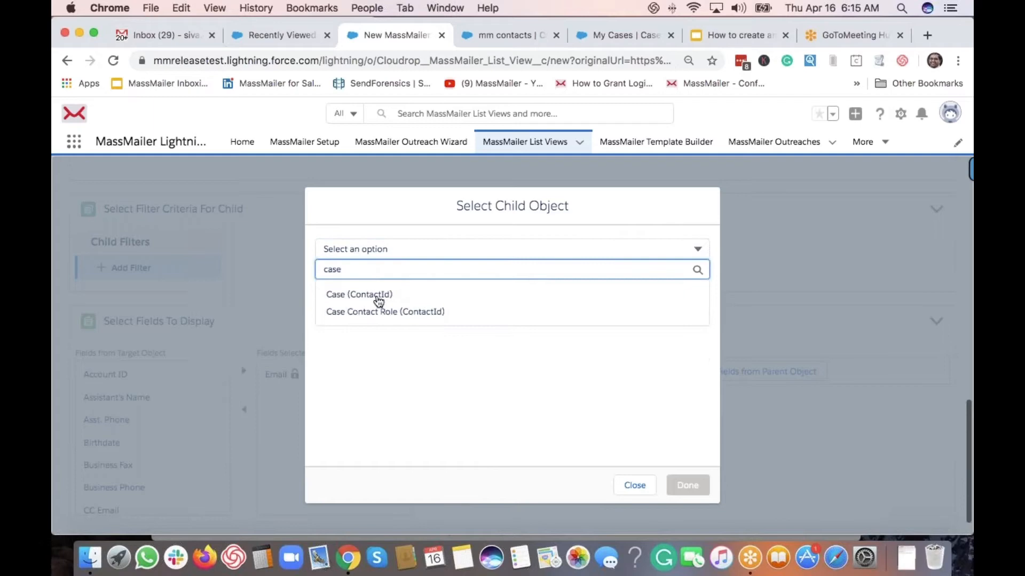
{"action": "left_click", "coordinate": [372, 296]}
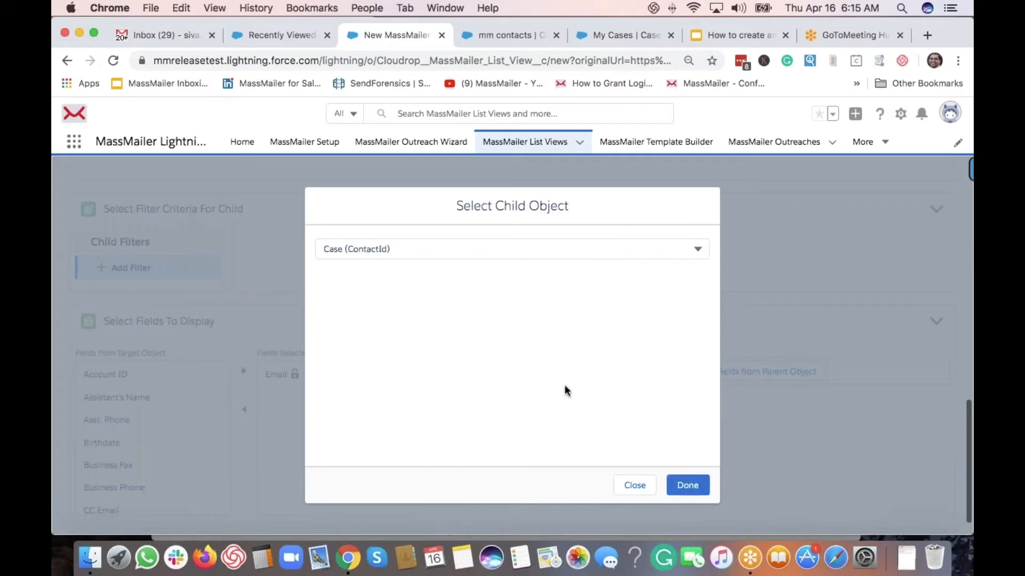
{"action": "left_click", "coordinate": [694, 492]}
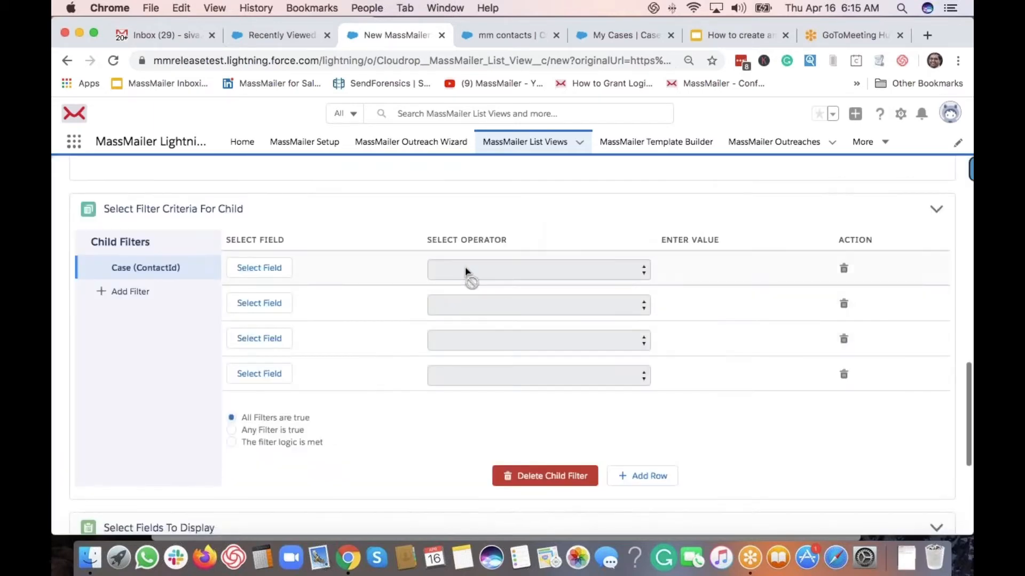
Choose Case Status as the field for the first child filter row
{"action": "left_click", "coordinate": [263, 272]}
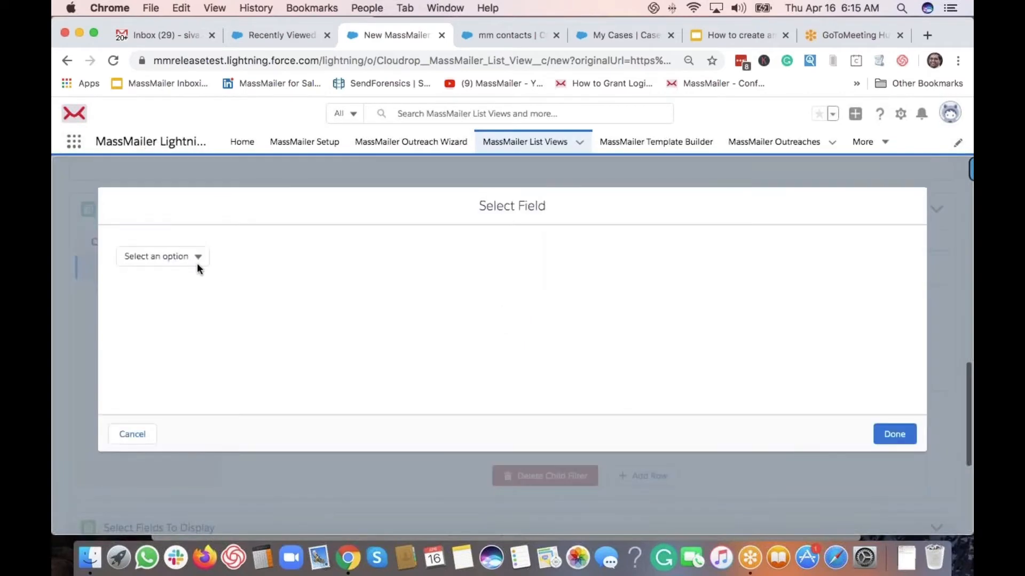
{"action": "left_click", "coordinate": [173, 256]}
{"action": "left_click", "coordinate": [170, 276]}
{"action": "type", "text": "sta"}
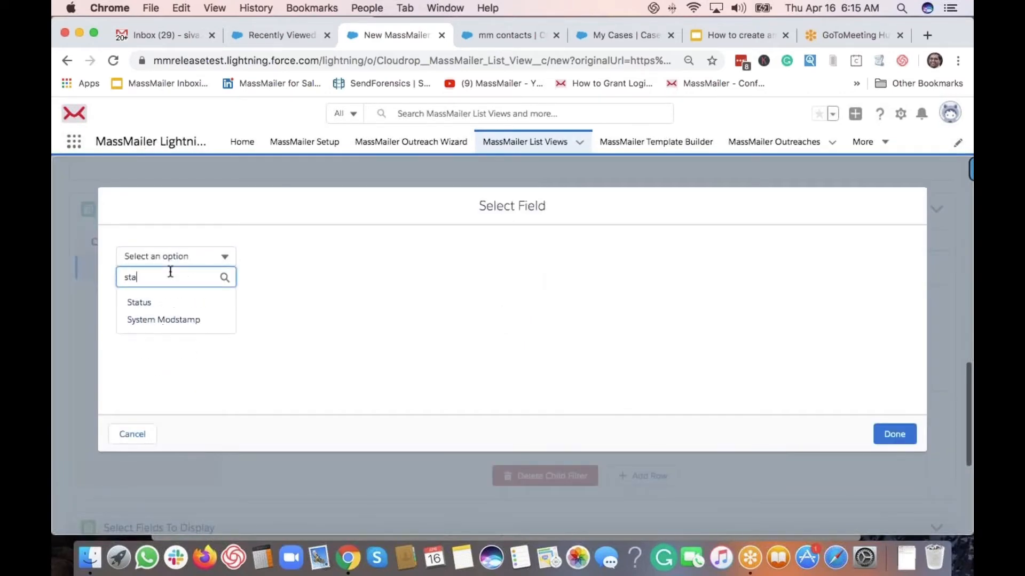
{"action": "left_click", "coordinate": [140, 303]}
{"action": "left_click", "coordinate": [894, 434]}
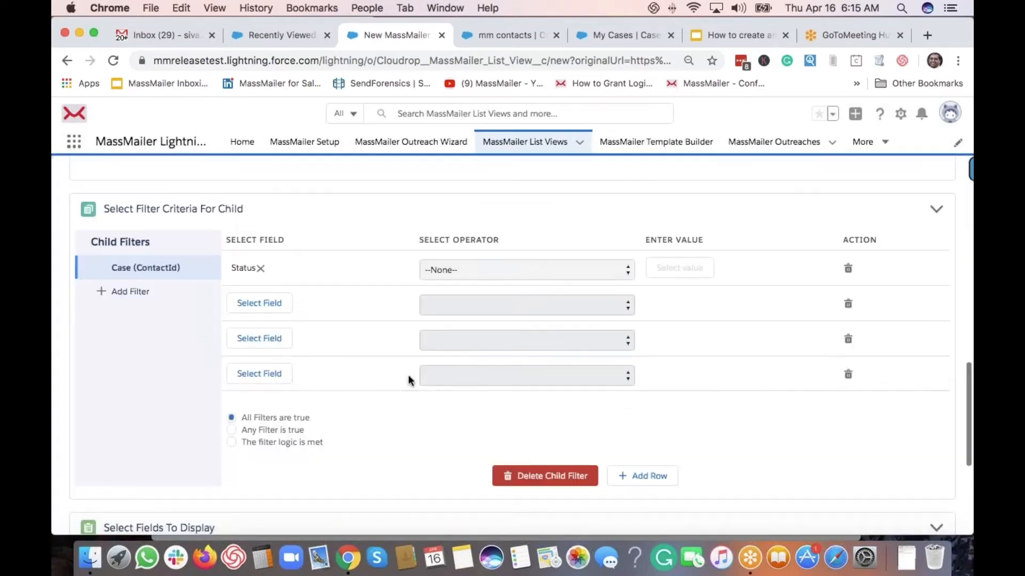
Set the Status condition to Equals New
{"action": "left_click", "coordinate": [471, 270]}
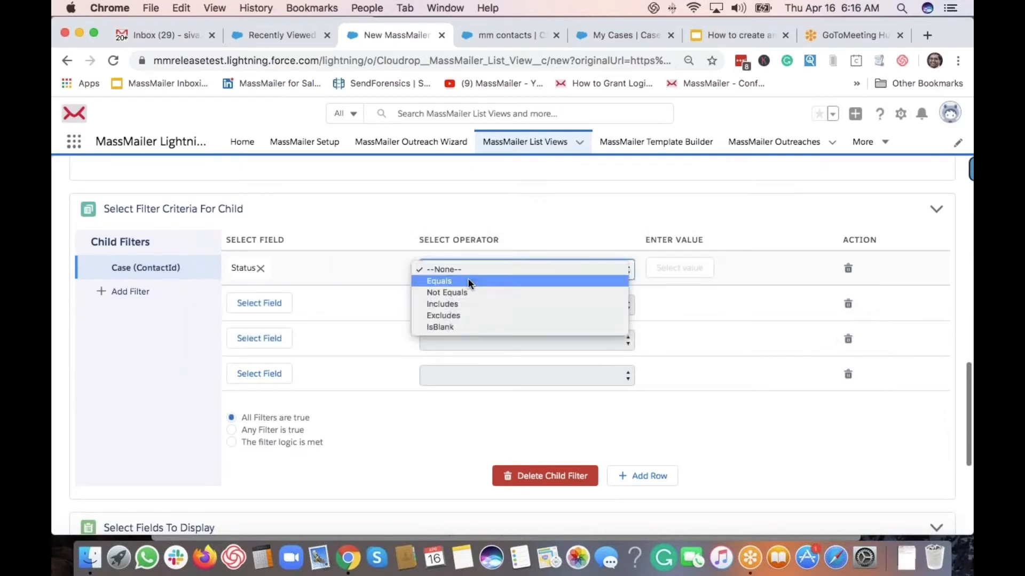
{"action": "left_click", "coordinate": [467, 281]}
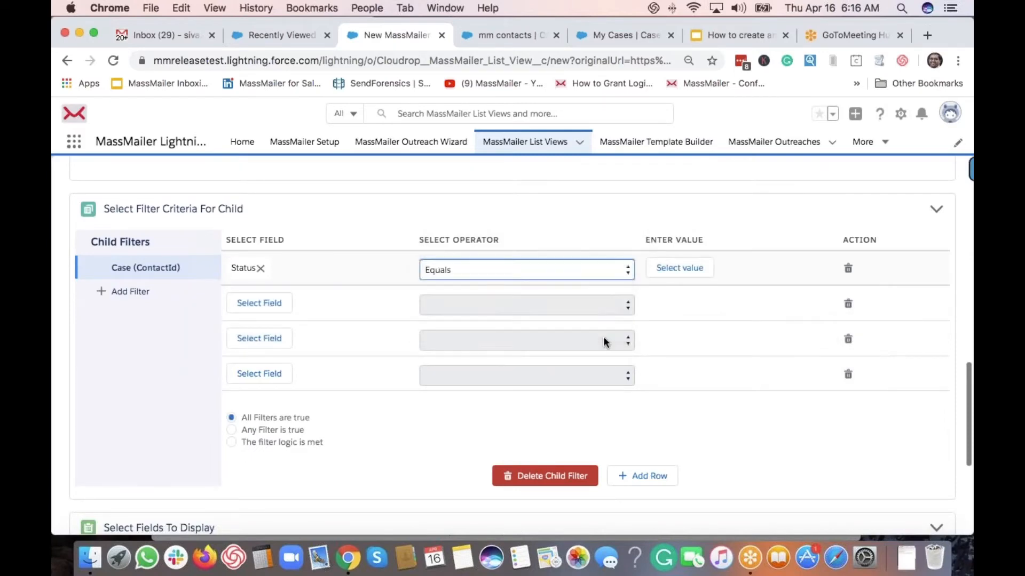
{"action": "left_click", "coordinate": [678, 268]}
{"action": "left_click", "coordinate": [386, 275]}
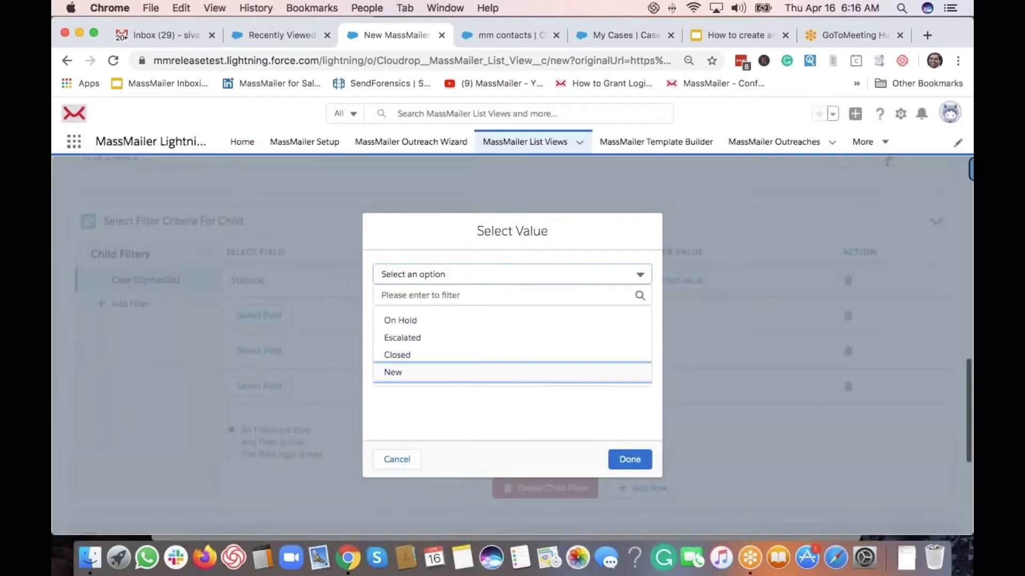
{"action": "left_click", "coordinate": [395, 372]}
{"action": "left_click", "coordinate": [630, 459]}
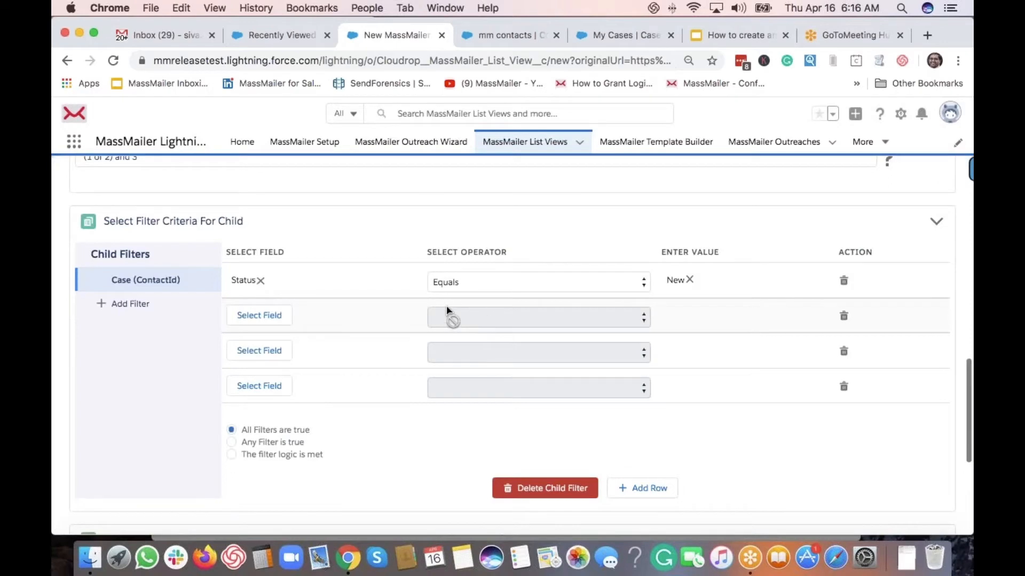
{"action": "scroll", "coordinate": [348, 278], "scroll_direction": "up", "scroll_amount": 2}
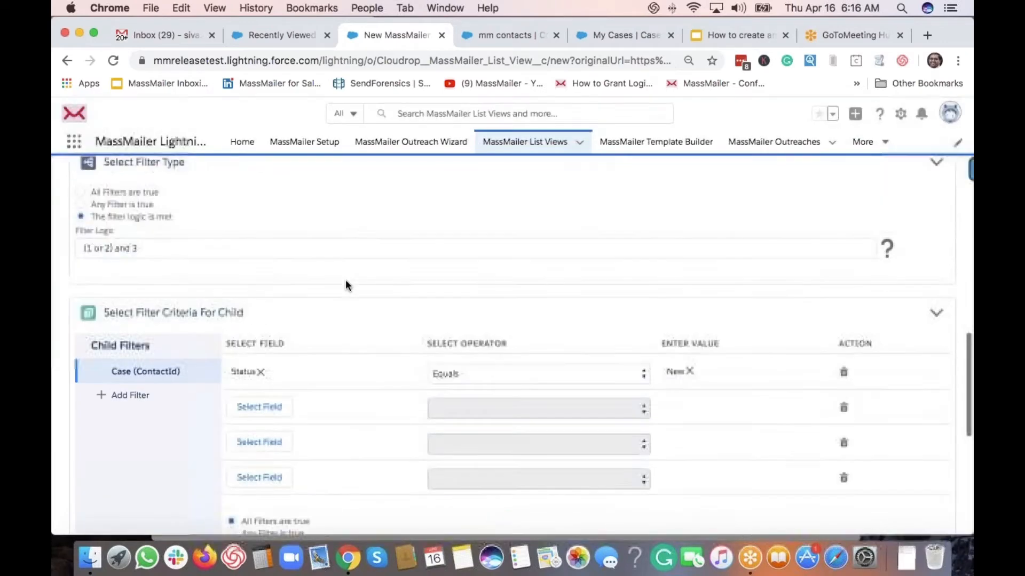
{"action": "scroll", "coordinate": [308, 247], "scroll_direction": "up", "scroll_amount": 3}
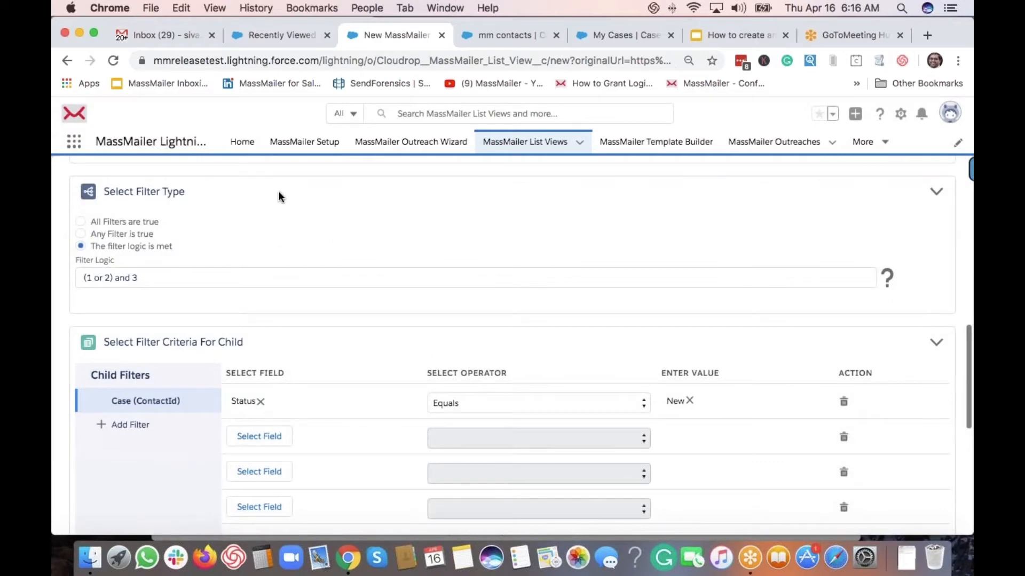
{"action": "scroll", "coordinate": [165, 361], "scroll_direction": "down", "scroll_amount": 3}
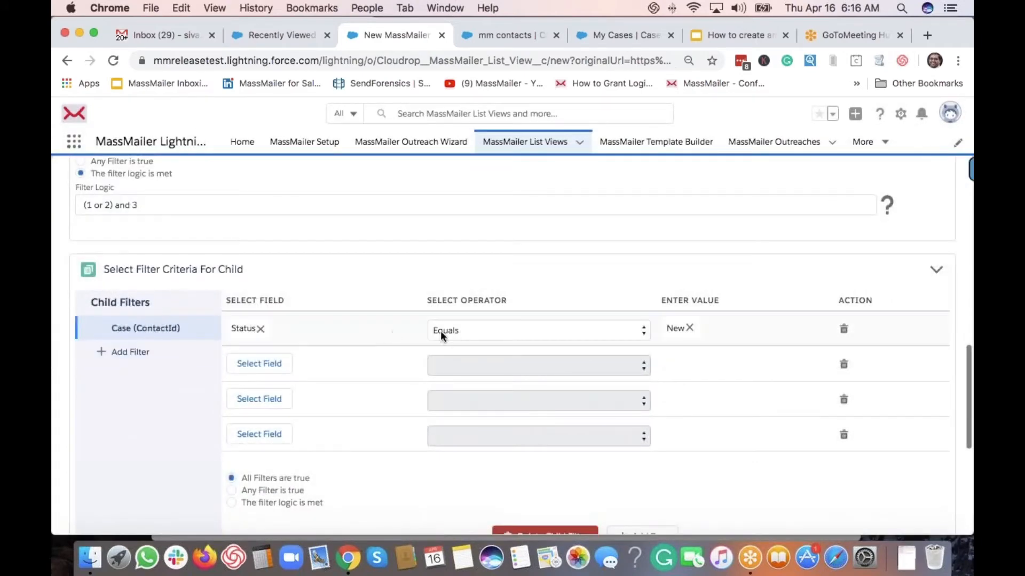
{"action": "scroll", "coordinate": [209, 293], "scroll_direction": "up", "scroll_amount": 15}
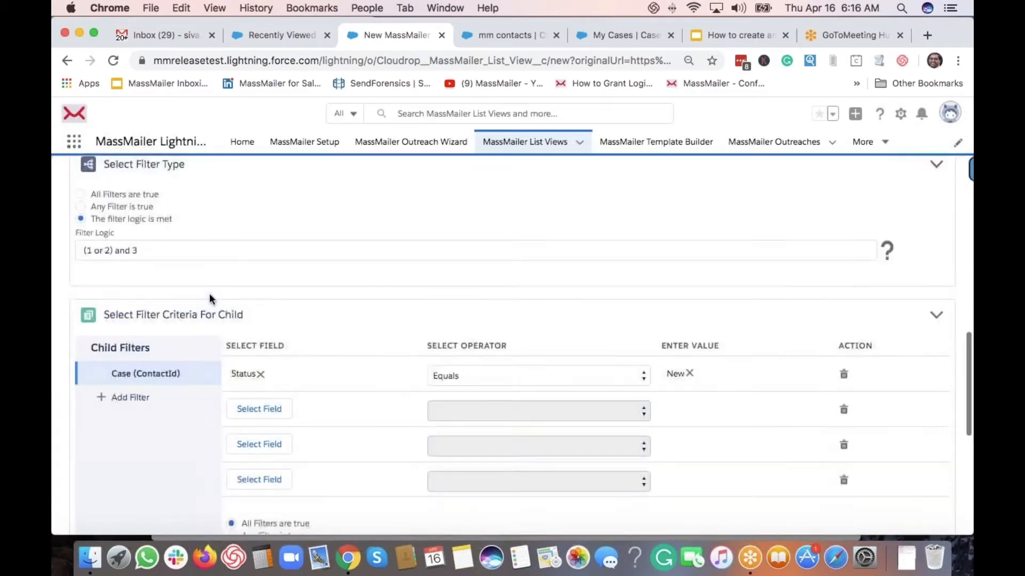
{"action": "scroll", "coordinate": [217, 297], "scroll_direction": "up", "scroll_amount": 3}
{"action": "left_click", "coordinate": [443, 247]}
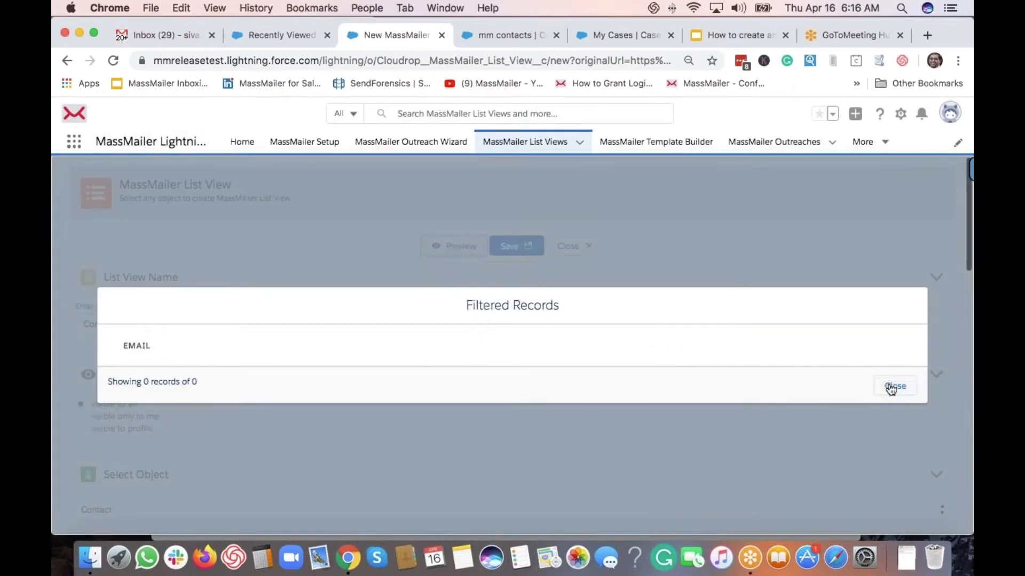
{"action": "left_click", "coordinate": [894, 387]}
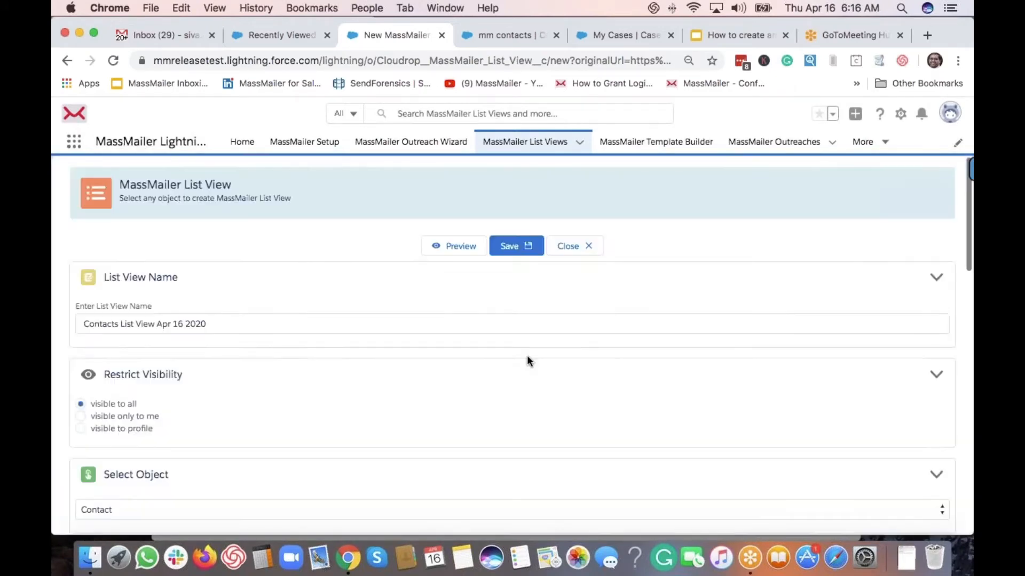
Delete the Status Equals New row and the Case (ContactId) child filter
{"action": "scroll", "coordinate": [462, 329], "scroll_direction": "down", "scroll_amount": 15}
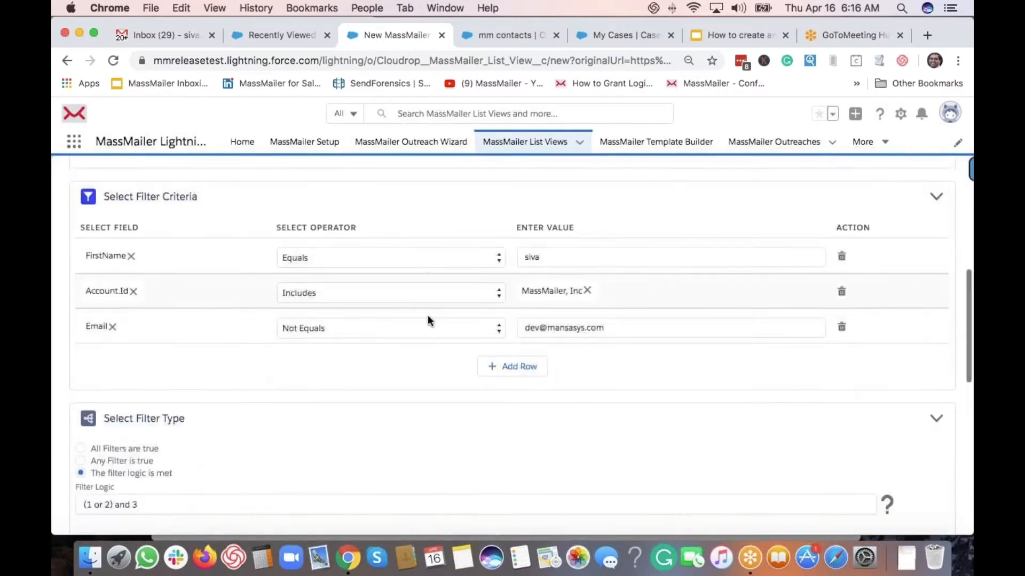
{"action": "scroll", "coordinate": [428, 320], "scroll_direction": "down", "scroll_amount": 3}
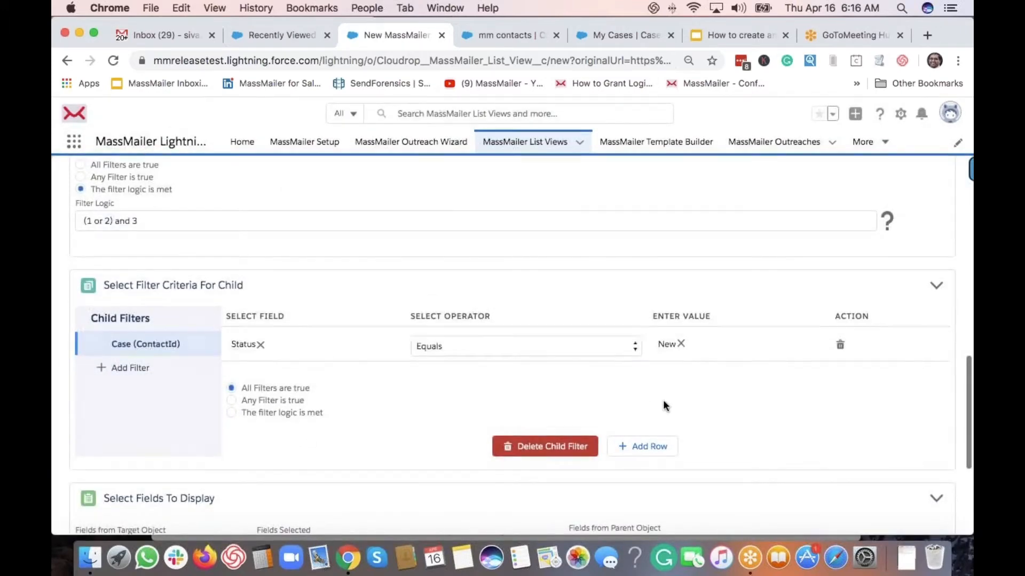
{"action": "left_click", "coordinate": [836, 346]}
{"action": "left_click", "coordinate": [566, 413]}
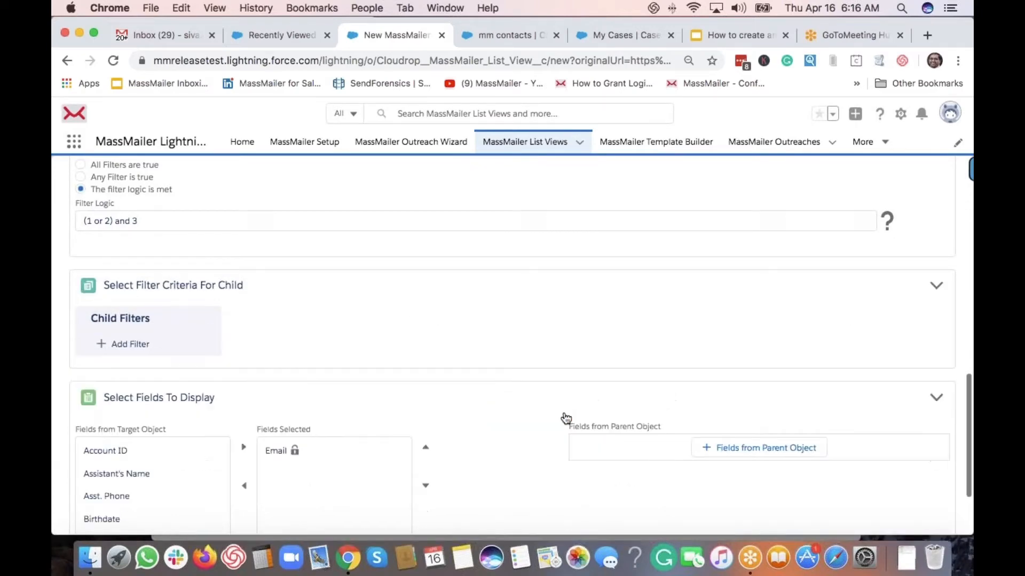
Preview the matching records twice, confirming 6 of 6, and close the preview
{"action": "scroll", "coordinate": [380, 264], "scroll_direction": "up", "scroll_amount": 15}
{"action": "left_click", "coordinate": [463, 248]}
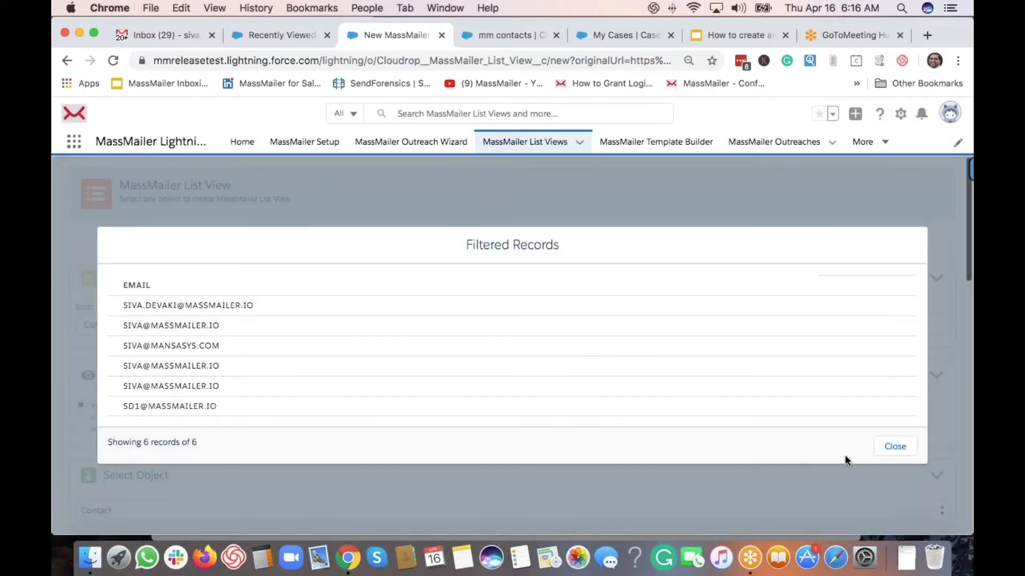
{"action": "left_click", "coordinate": [906, 450]}
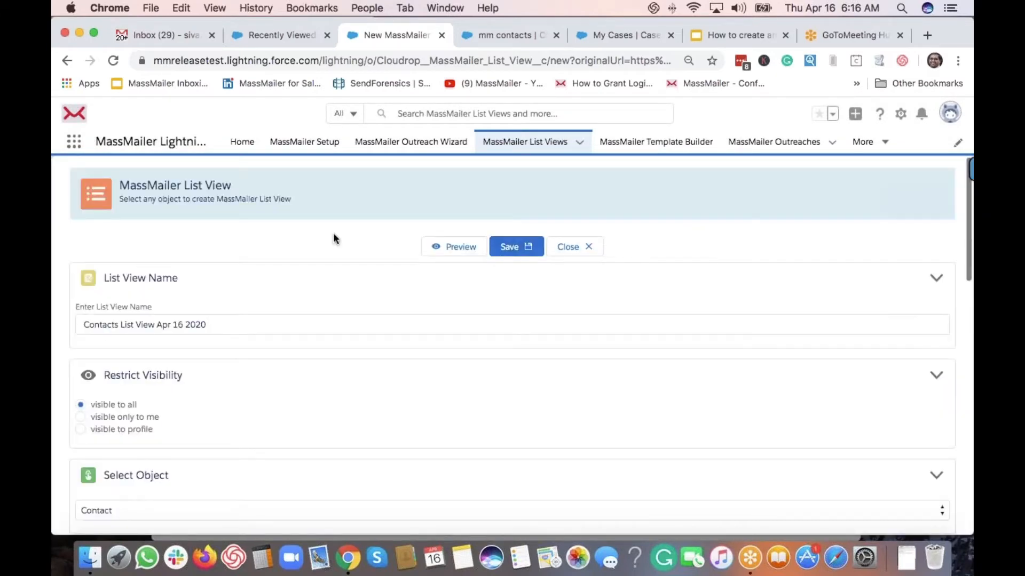
{"action": "scroll", "coordinate": [357, 258], "scroll_direction": "down", "scroll_amount": 10}
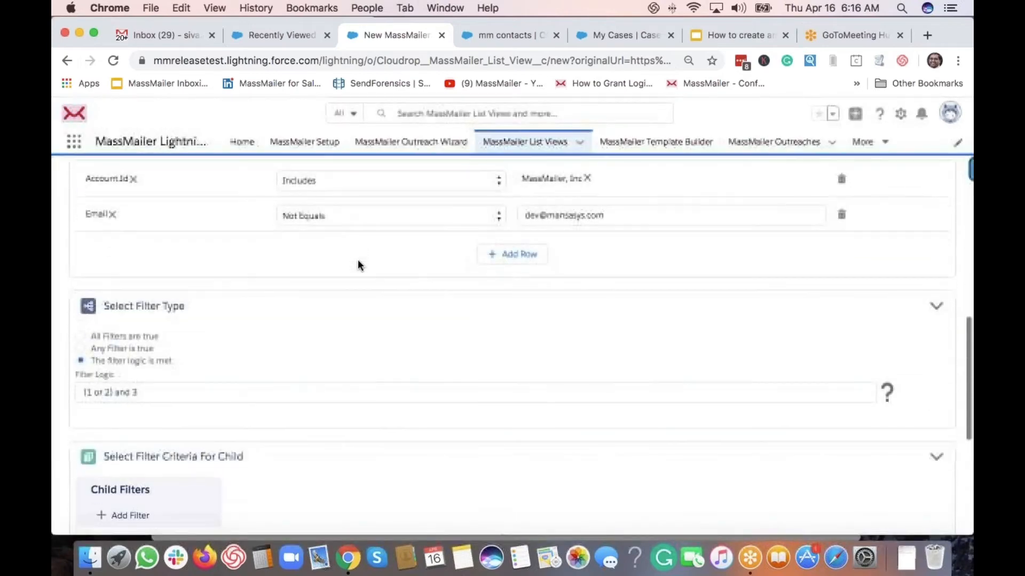
{"action": "scroll", "coordinate": [357, 259], "scroll_direction": "down", "scroll_amount": 4}
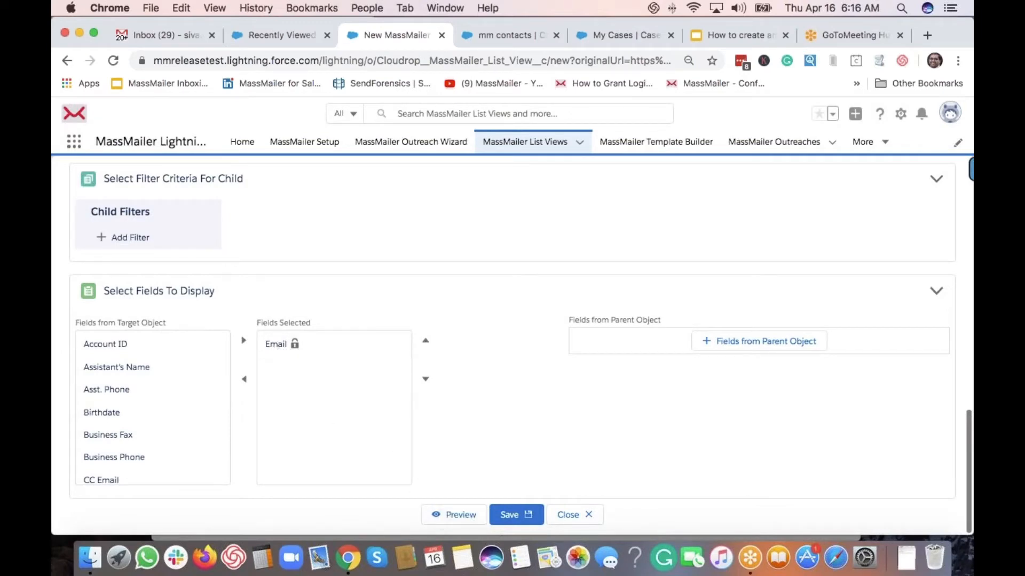
{"action": "left_click", "coordinate": [435, 526]}
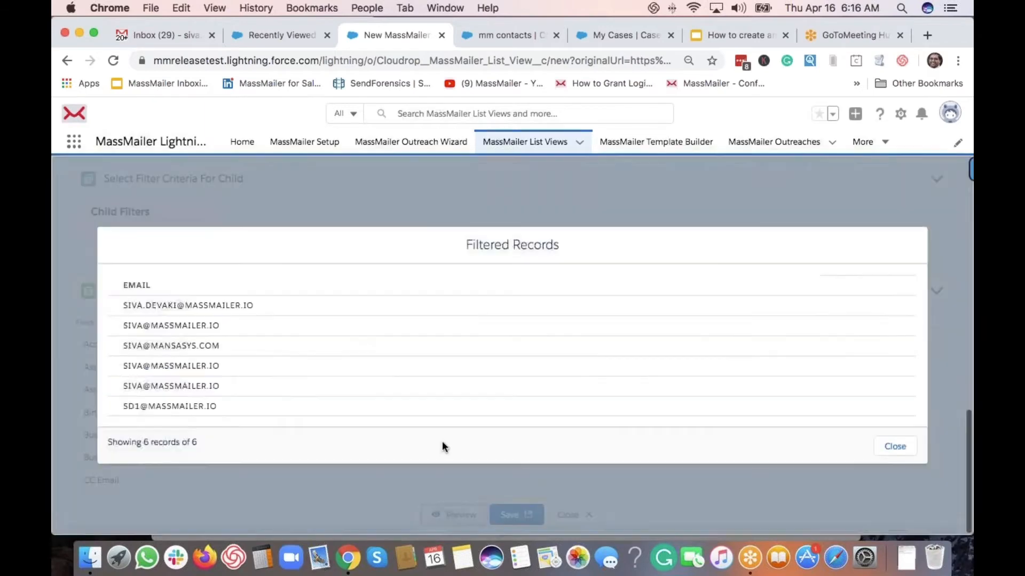
{"action": "left_click", "coordinate": [899, 447]}
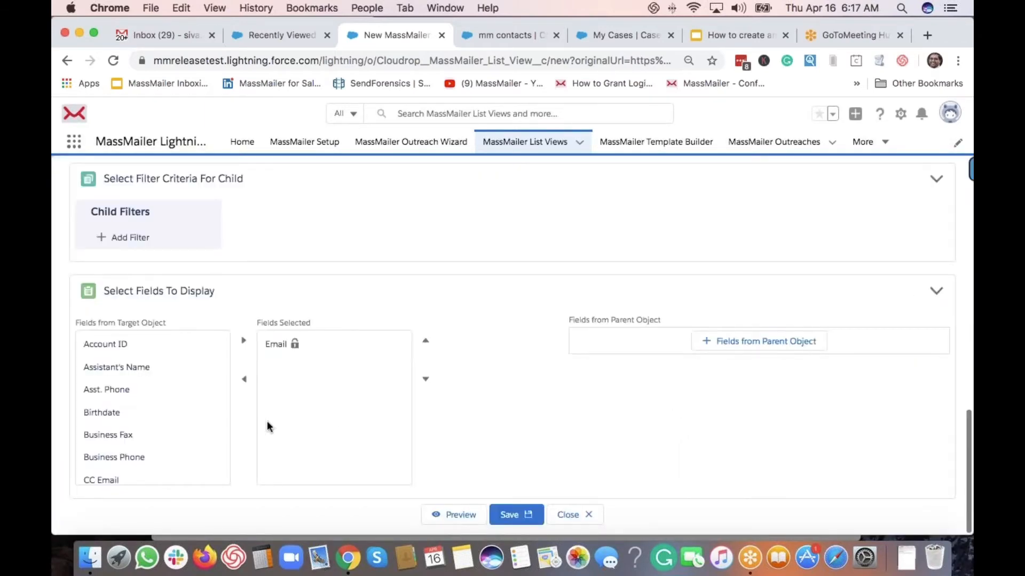
{"action": "scroll", "coordinate": [181, 409], "scroll_direction": "down", "scroll_amount": 3}
Add Full Name to the displayed fields, removing the accidentally added First Name
{"action": "scroll", "coordinate": [152, 409], "scroll_direction": "down", "scroll_amount": 5}
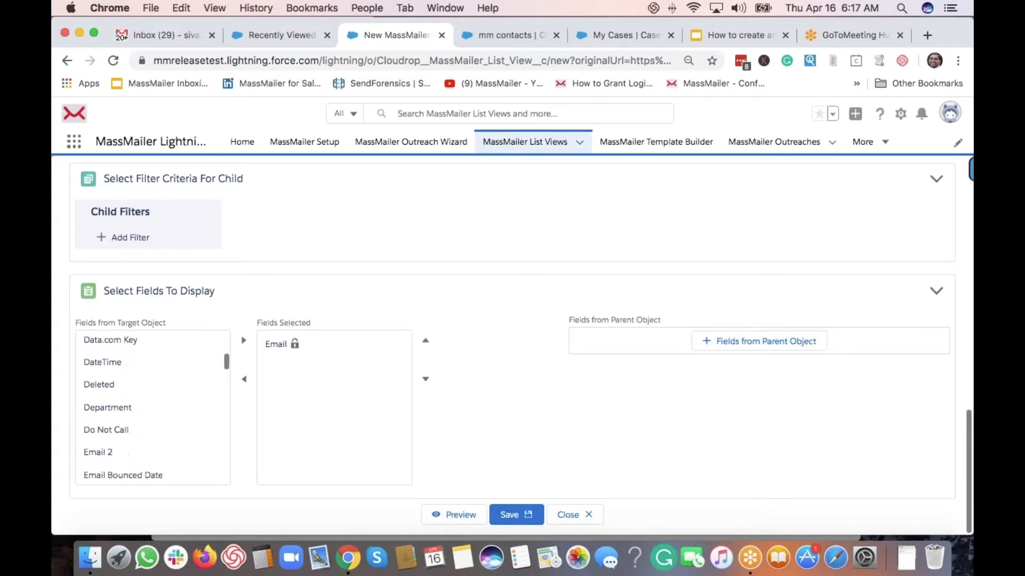
{"action": "scroll", "coordinate": [153, 408], "scroll_direction": "down", "scroll_amount": 2}
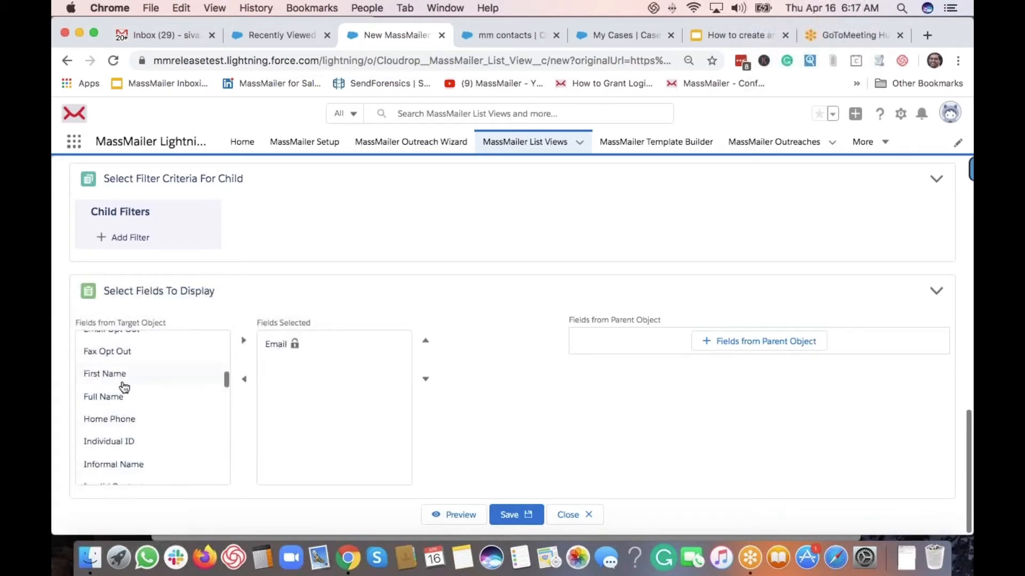
{"action": "left_click", "coordinate": [121, 376]}
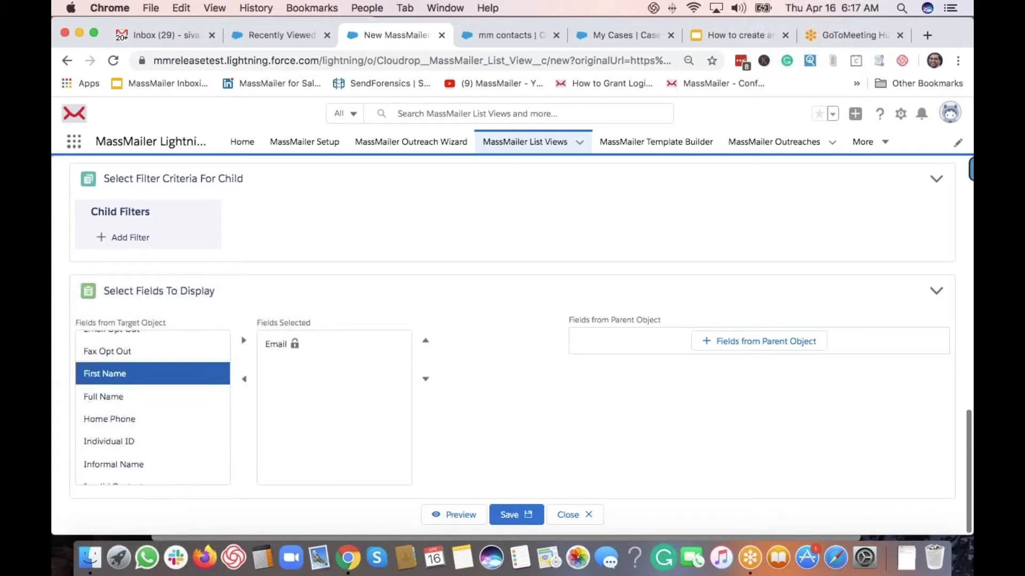
{"action": "left_click", "coordinate": [243, 345]}
{"action": "left_click", "coordinate": [143, 374]}
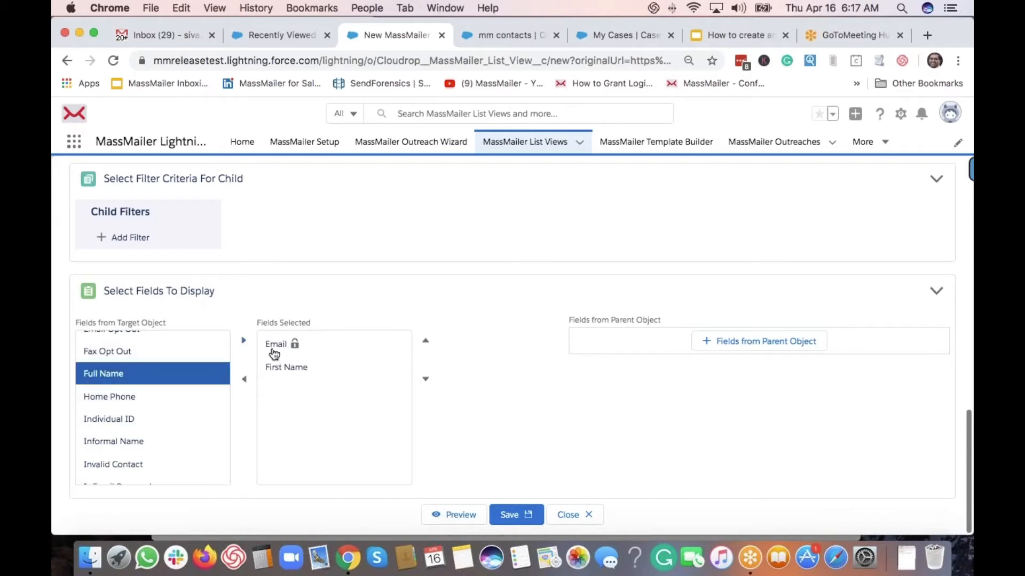
{"action": "left_click", "coordinate": [241, 343]}
{"action": "left_click", "coordinate": [299, 370]}
{"action": "left_click", "coordinate": [245, 380]}
Preview the list view's records, then begin adding a field from the parent object
{"action": "scroll", "coordinate": [158, 407], "scroll_direction": "down", "scroll_amount": 10}
{"action": "scroll", "coordinate": [153, 407], "scroll_direction": "down", "scroll_amount": 8}
{"action": "scroll", "coordinate": [153, 408], "scroll_direction": "down", "scroll_amount": 3}
{"action": "scroll", "coordinate": [152, 407], "scroll_direction": "up", "scroll_amount": 10}
{"action": "scroll", "coordinate": [153, 407], "scroll_direction": "up", "scroll_amount": 6}
{"action": "scroll", "coordinate": [174, 407], "scroll_direction": "up", "scroll_amount": 1}
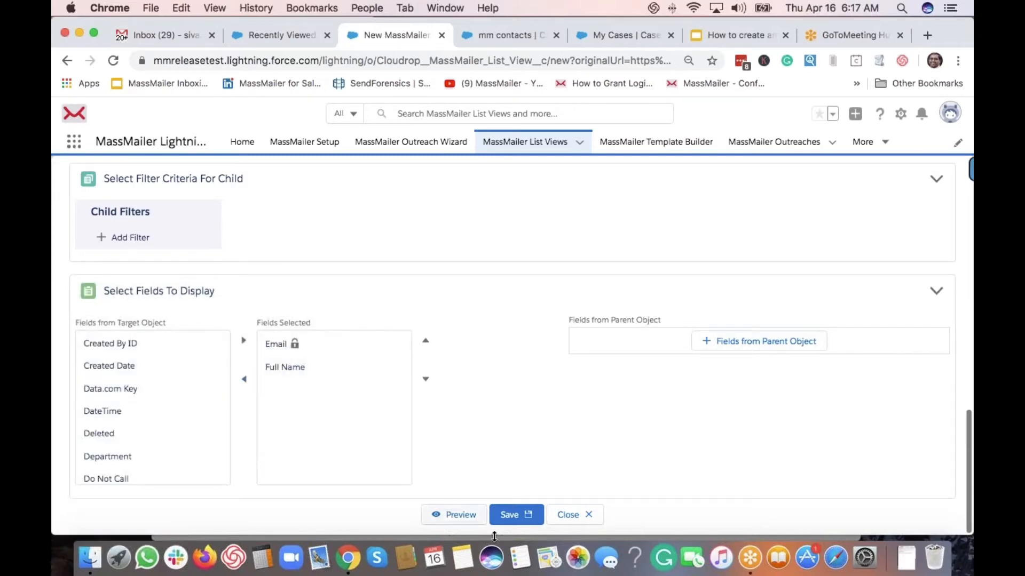
{"action": "left_click", "coordinate": [454, 522]}
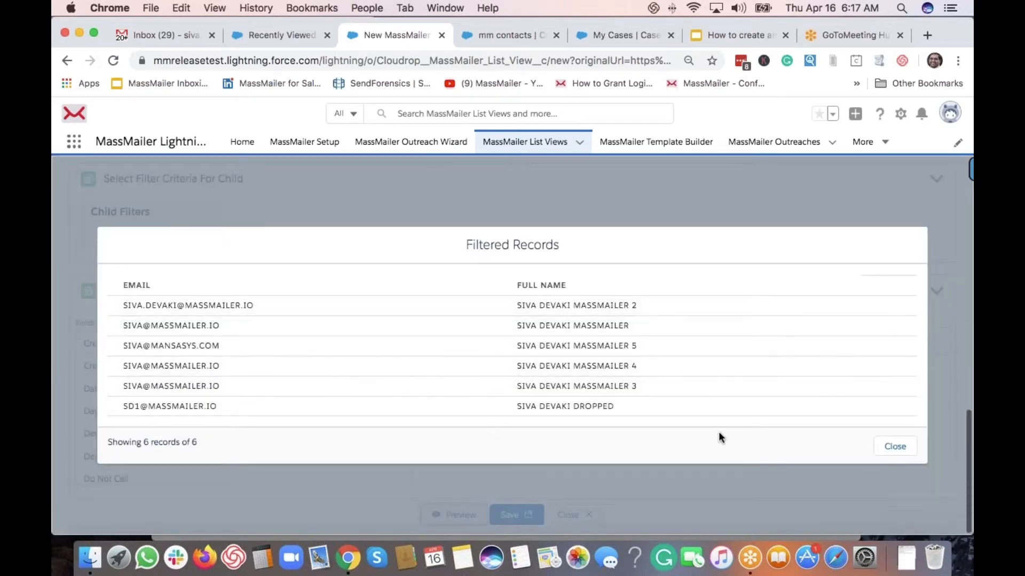
{"action": "left_click", "coordinate": [895, 448]}
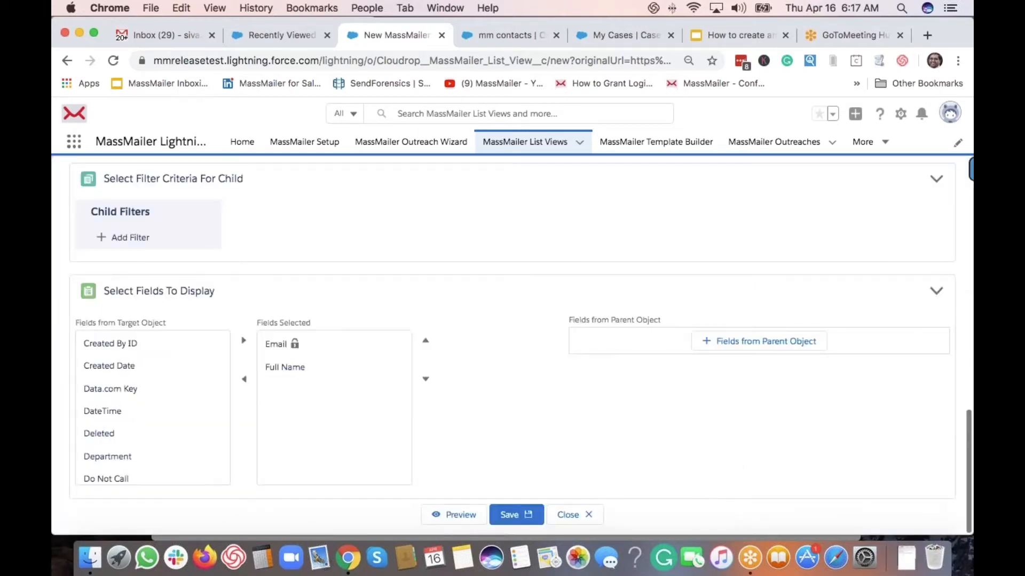
{"action": "left_click", "coordinate": [773, 348]}
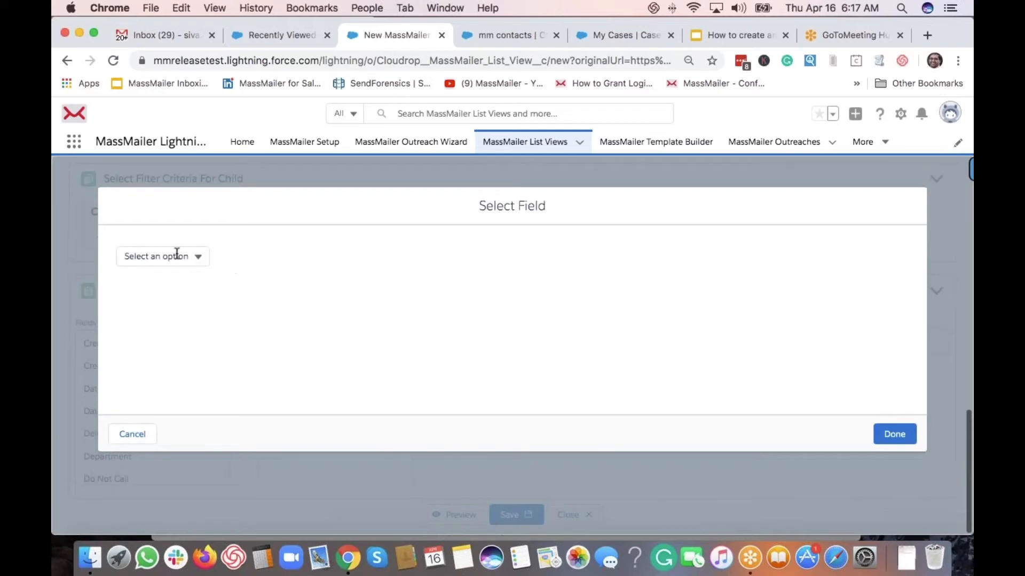
Add the parent field Account ID > Account Name as a display column
{"action": "left_click", "coordinate": [177, 255]}
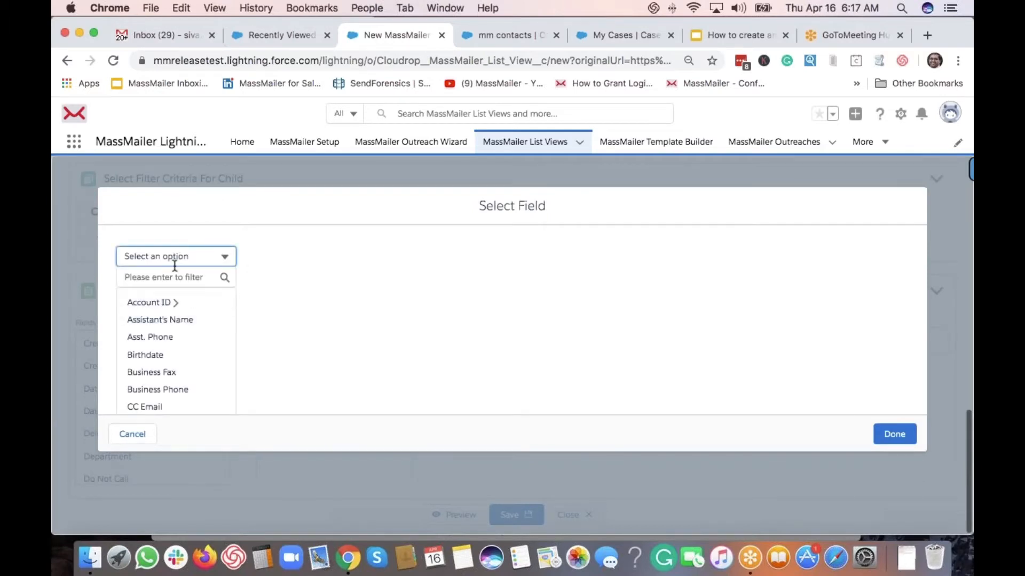
{"action": "left_click", "coordinate": [153, 277]}
{"action": "type", "text": "acc"}
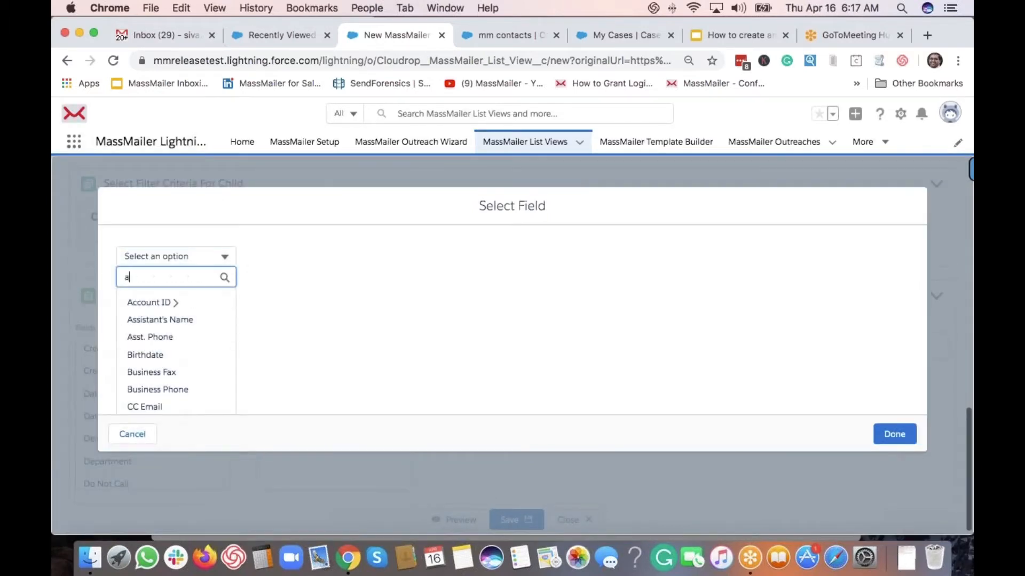
{"action": "left_click", "coordinate": [149, 302]}
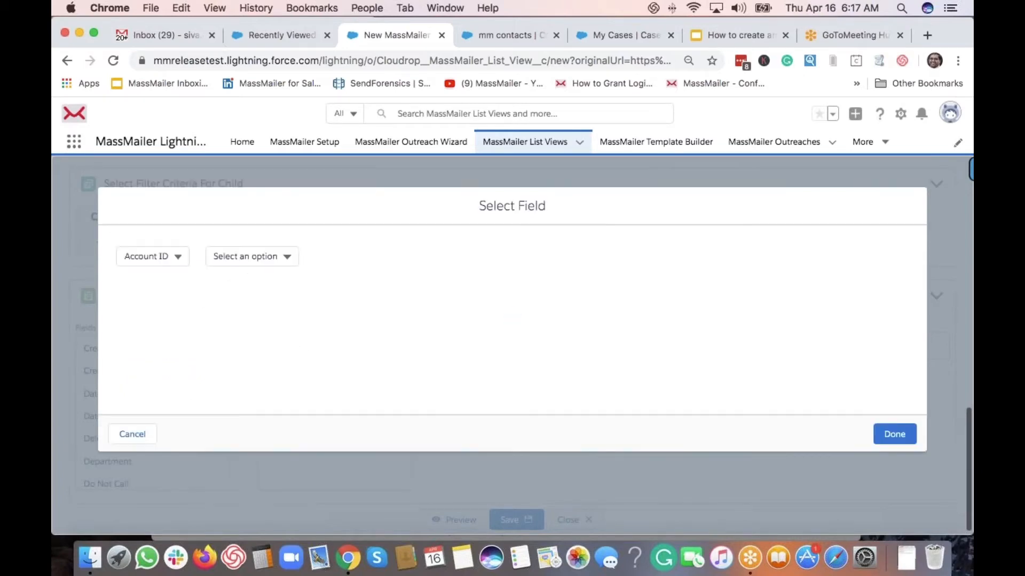
{"action": "left_click", "coordinate": [250, 256]}
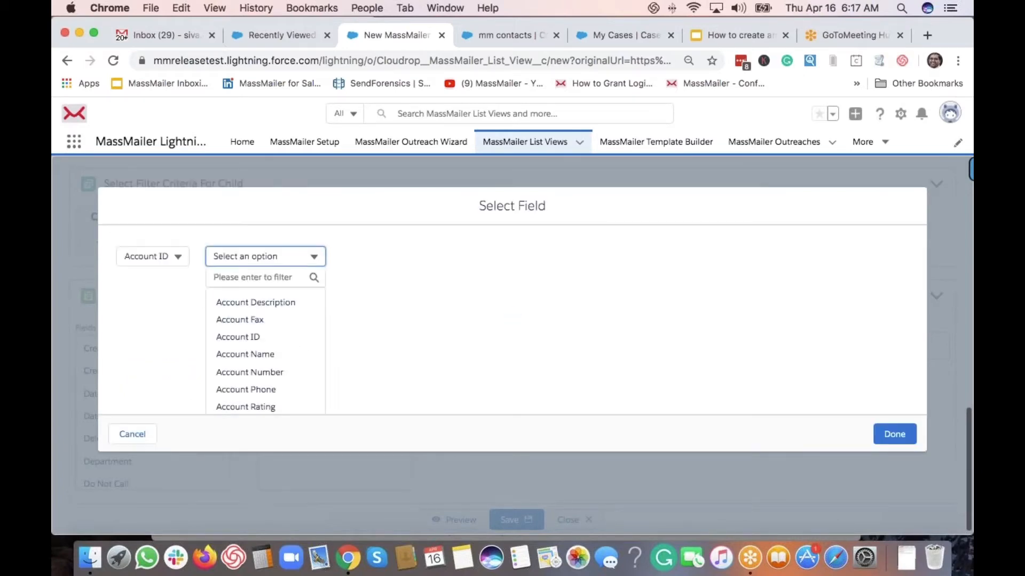
{"action": "left_click", "coordinate": [278, 354]}
{"action": "left_click", "coordinate": [893, 435]}
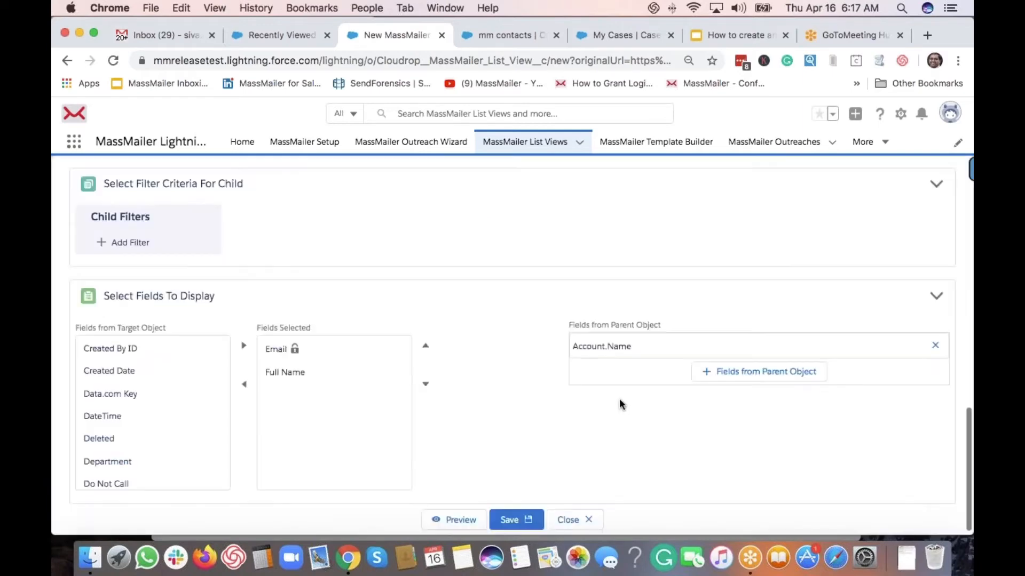
Preview the 6 records with the Account.Name column and save the list view
{"action": "left_click", "coordinate": [466, 514]}
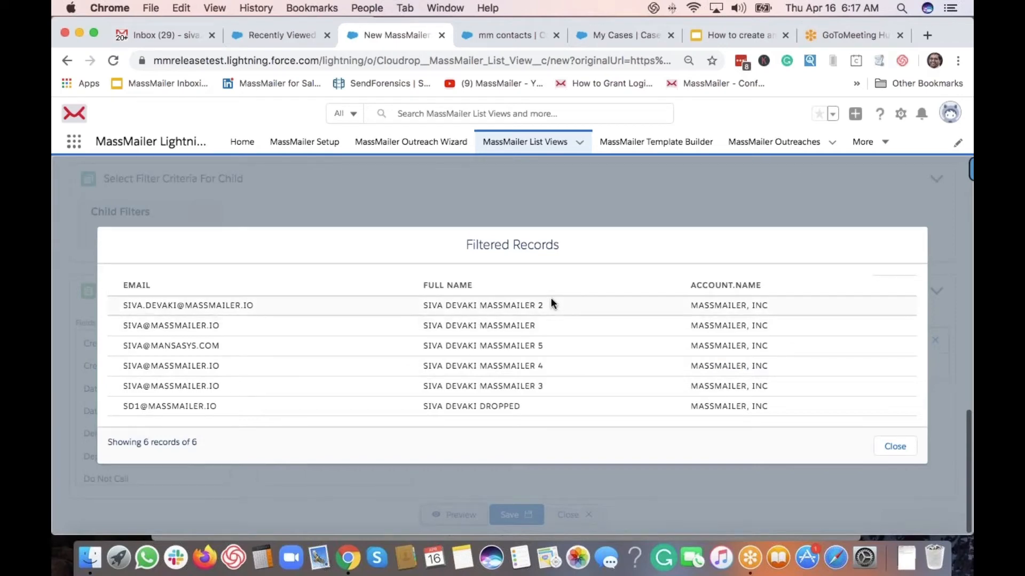
{"action": "left_click", "coordinate": [895, 447]}
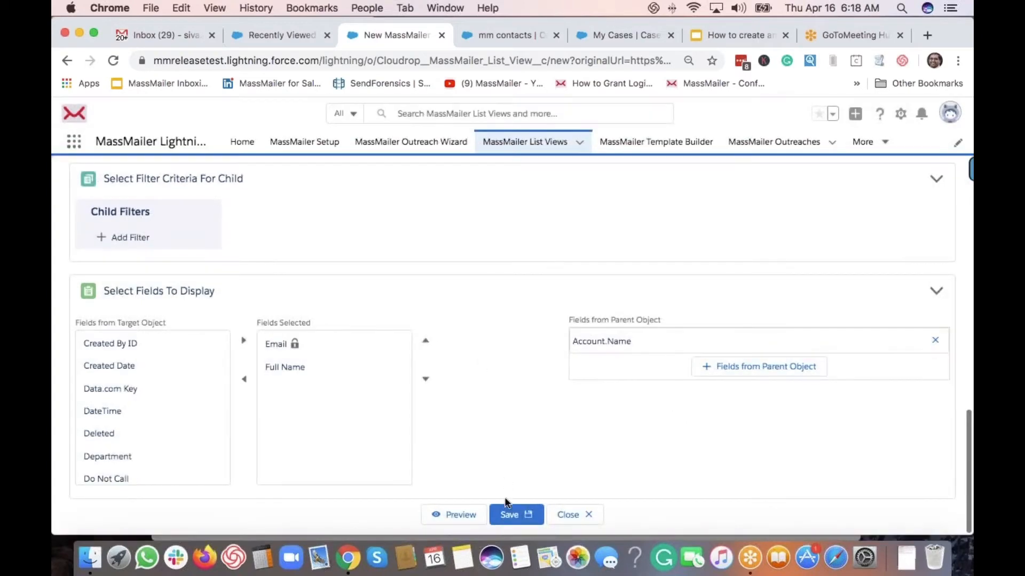
{"action": "left_click", "coordinate": [507, 518]}
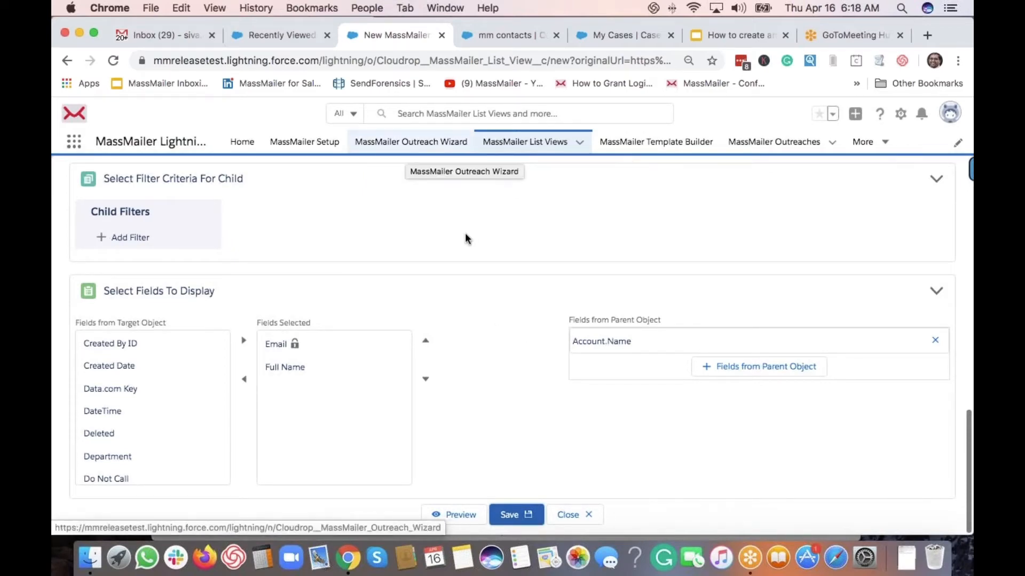
Copy the list view name, then go to the MassMailer Outreach Wizard
{"action": "scroll", "coordinate": [458, 239], "scroll_direction": "up", "scroll_amount": 2}
{"action": "scroll", "coordinate": [453, 246], "scroll_direction": "up", "scroll_amount": 12}
{"action": "triple_click", "coordinate": [137, 326]}
{"action": "key", "text": "super+c"}
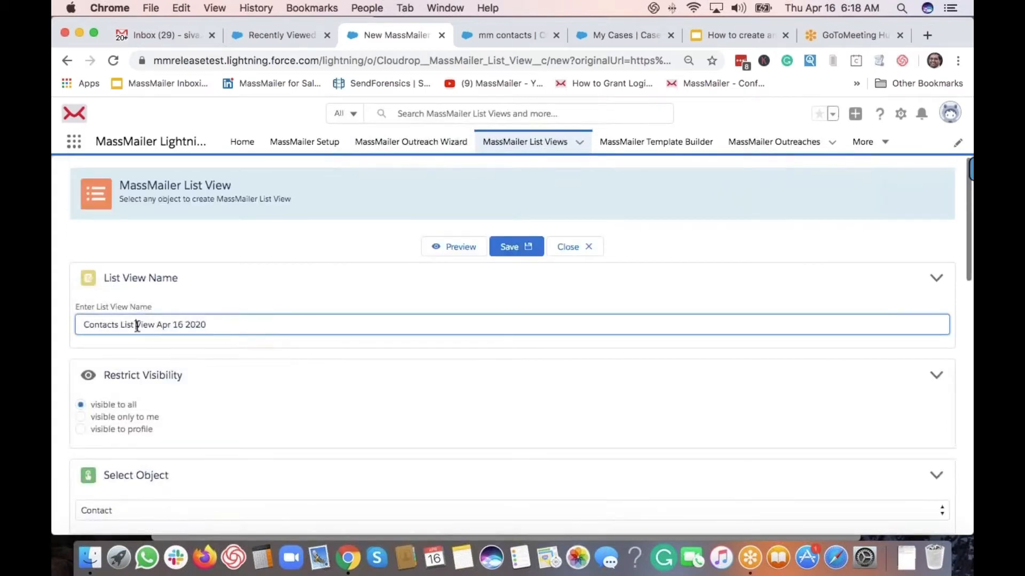
{"action": "left_click", "coordinate": [213, 242]}
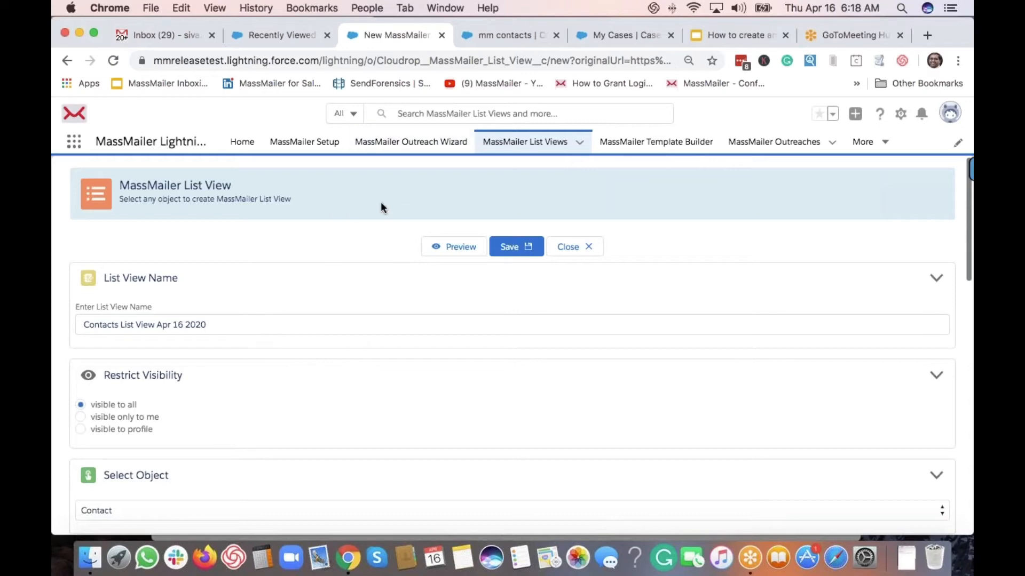
{"action": "left_click", "coordinate": [390, 147]}
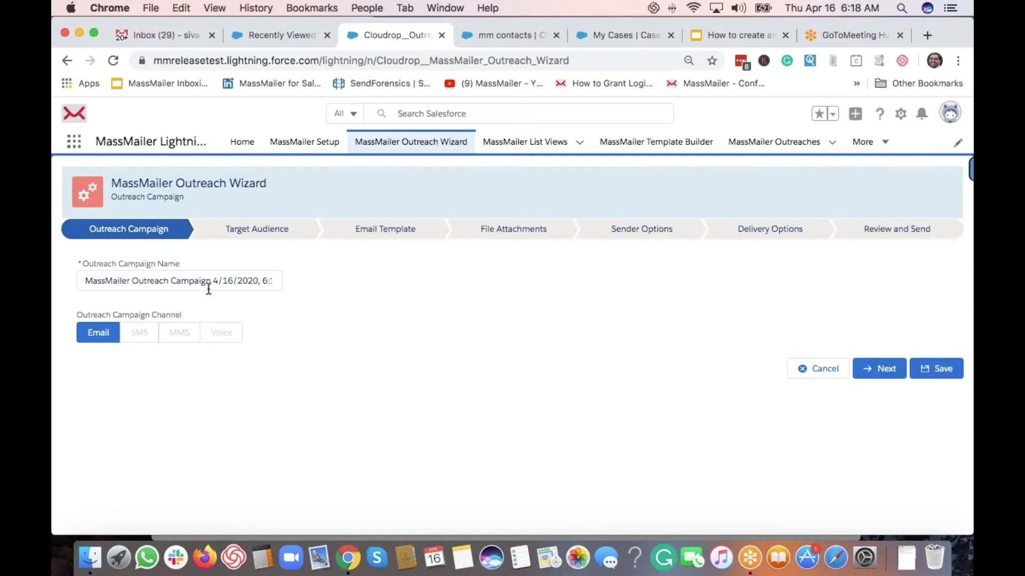
Target Contact records from Contacts List View Apr 16 2020 and continue to Email Template
{"action": "left_click", "coordinate": [873, 371]}
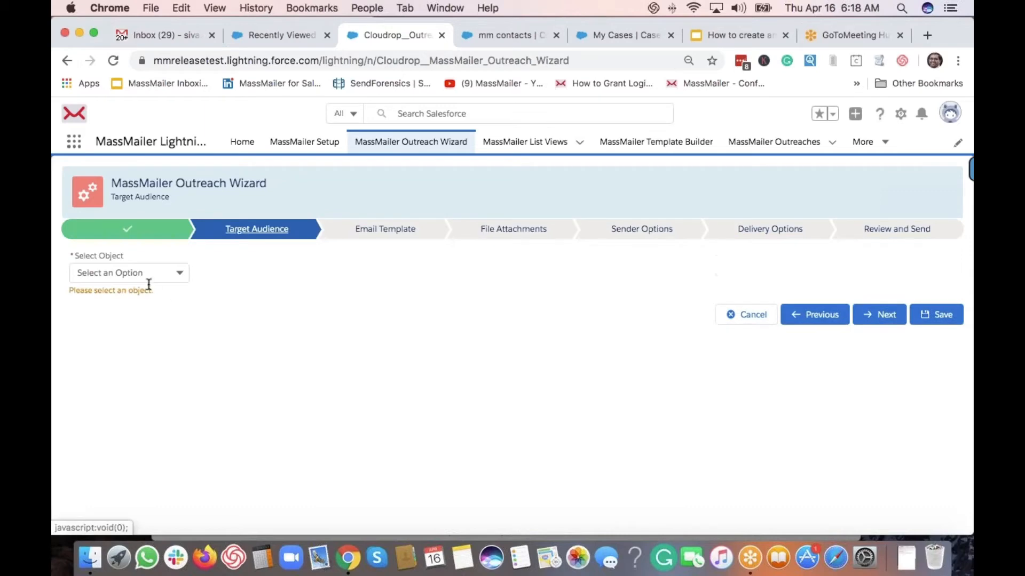
{"action": "left_click", "coordinate": [149, 275]}
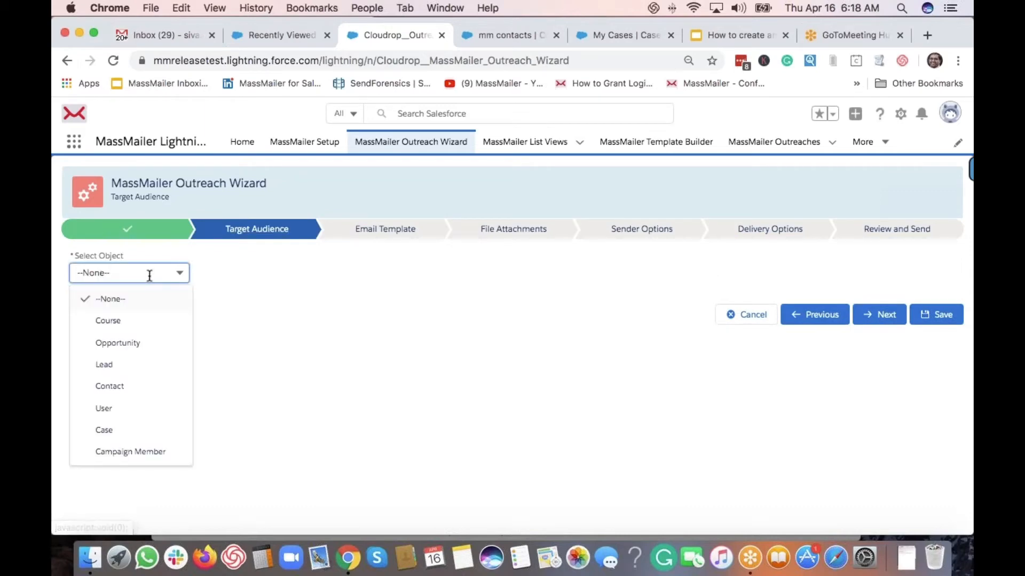
{"action": "left_click", "coordinate": [122, 389]}
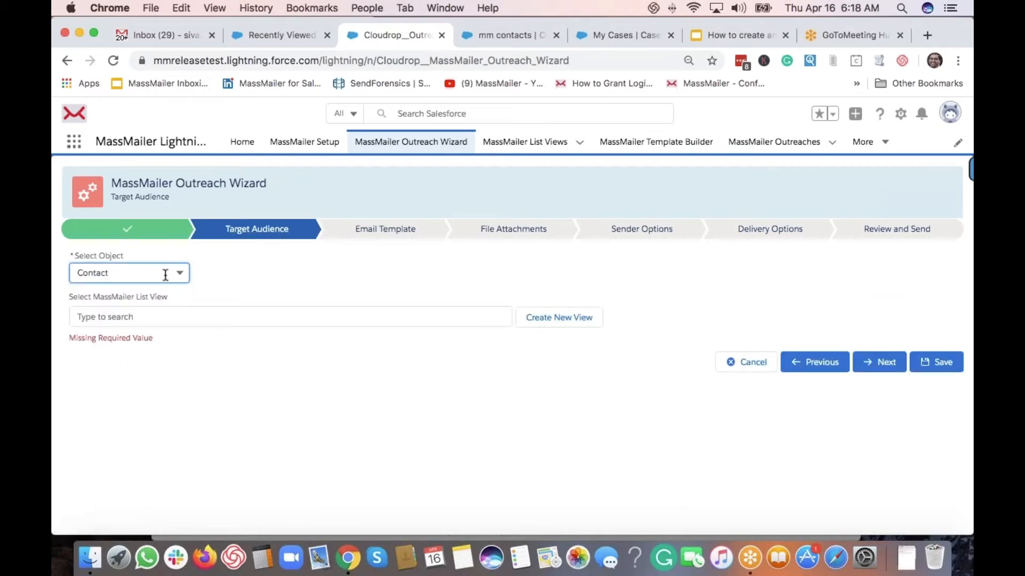
{"action": "left_click", "coordinate": [202, 320]}
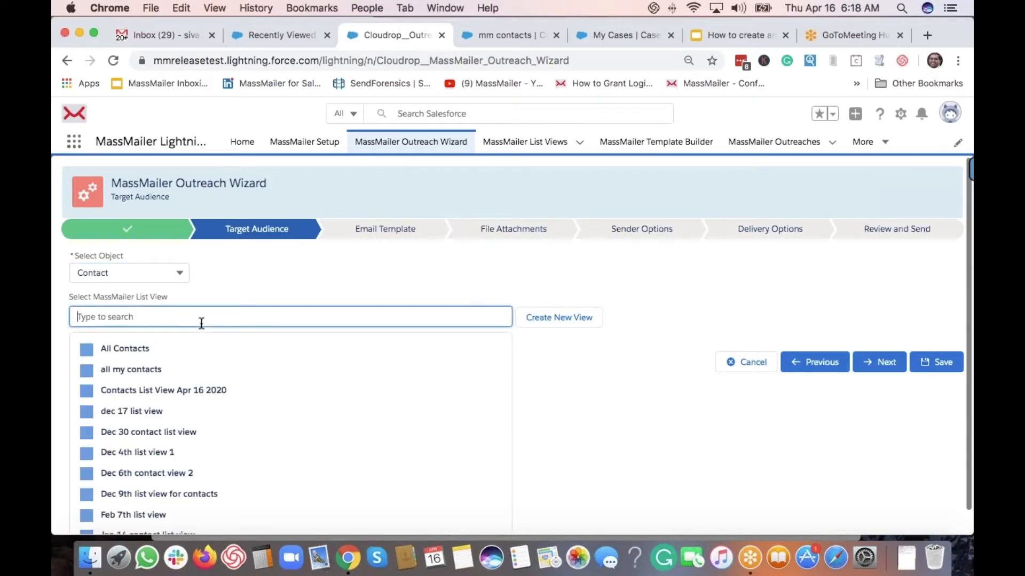
{"action": "key", "text": "super+v"}
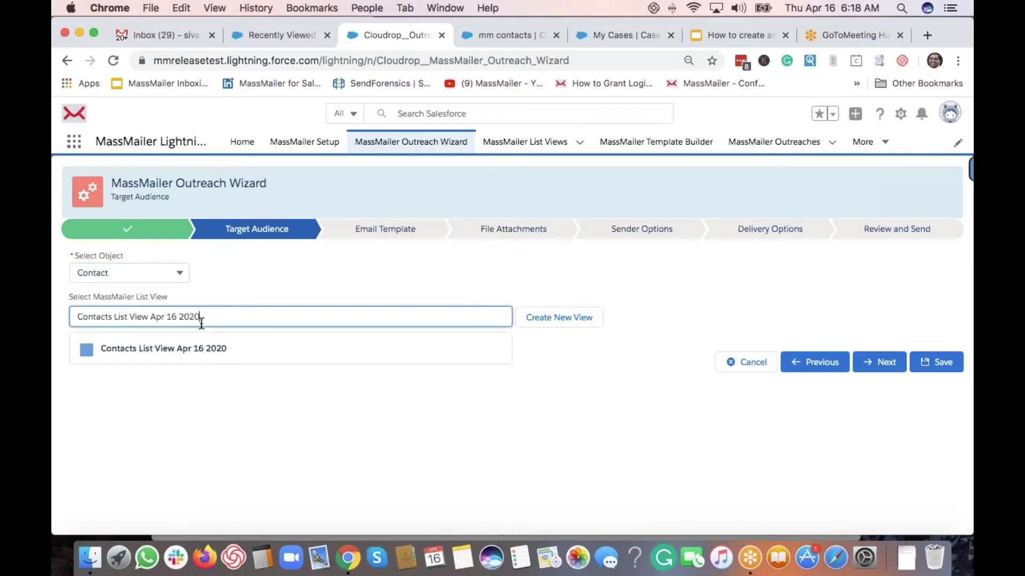
{"action": "left_click", "coordinate": [203, 354]}
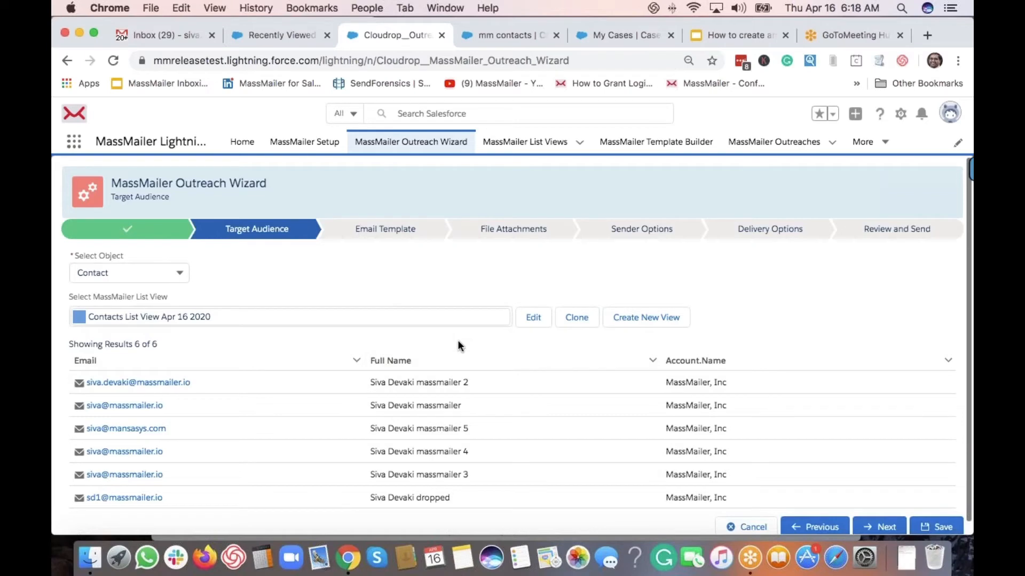
{"action": "left_click", "coordinate": [883, 528]}
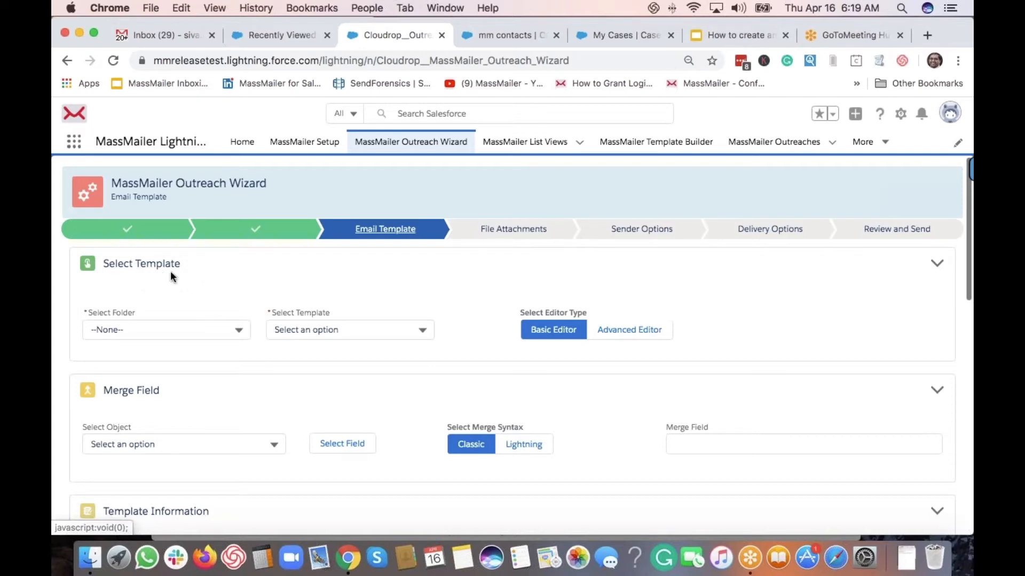
Choose the MassMailer folder and its Webinar Demo Template for the email
{"action": "left_click", "coordinate": [214, 330]}
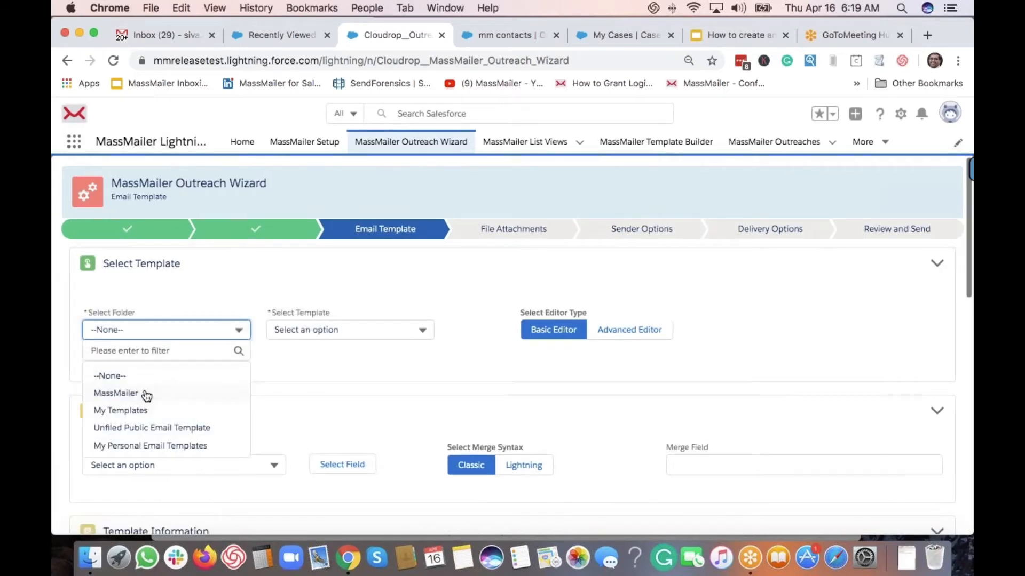
{"action": "left_click", "coordinate": [116, 393]}
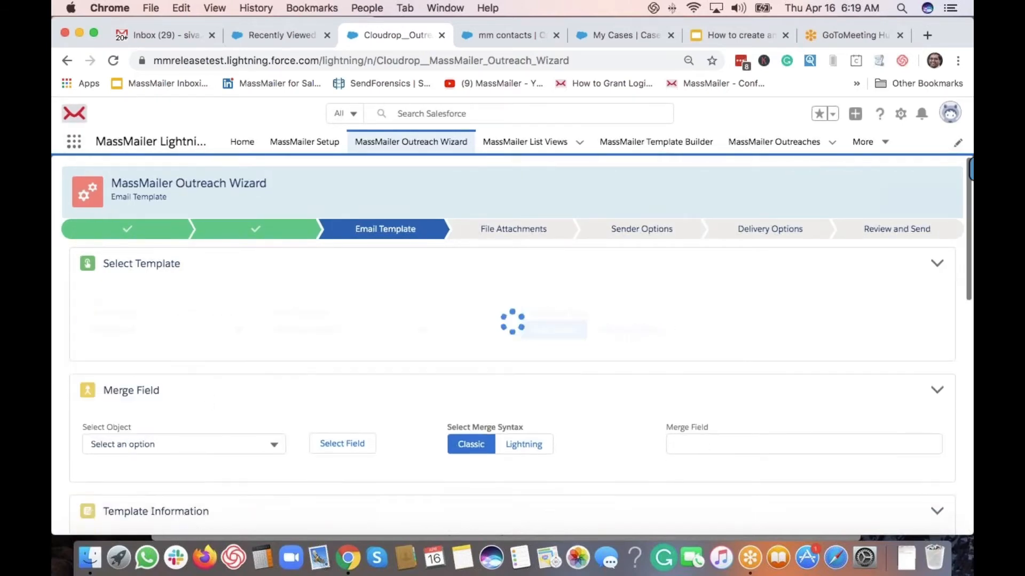
{"action": "left_click", "coordinate": [327, 330]}
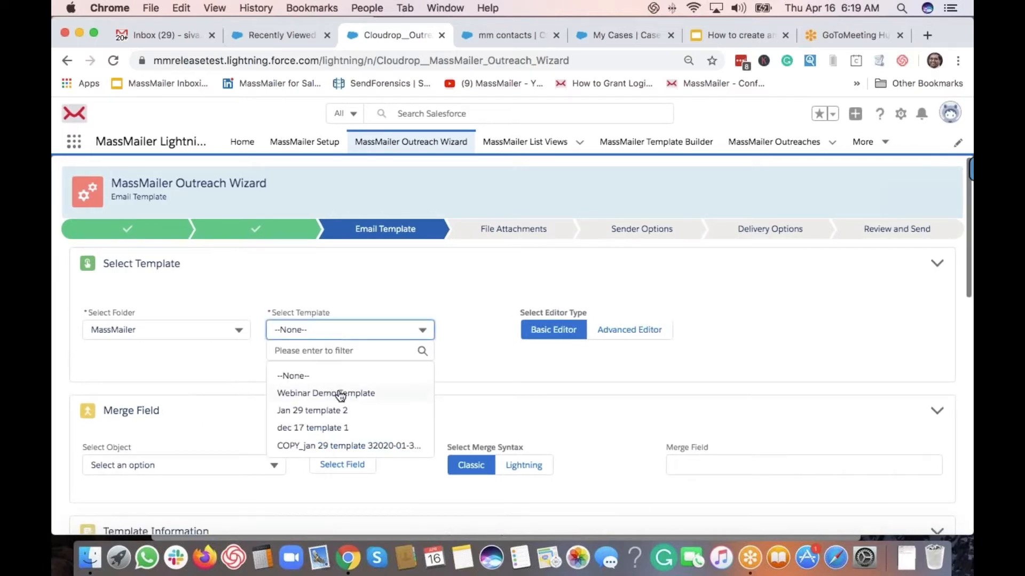
{"action": "left_click", "coordinate": [314, 393]}
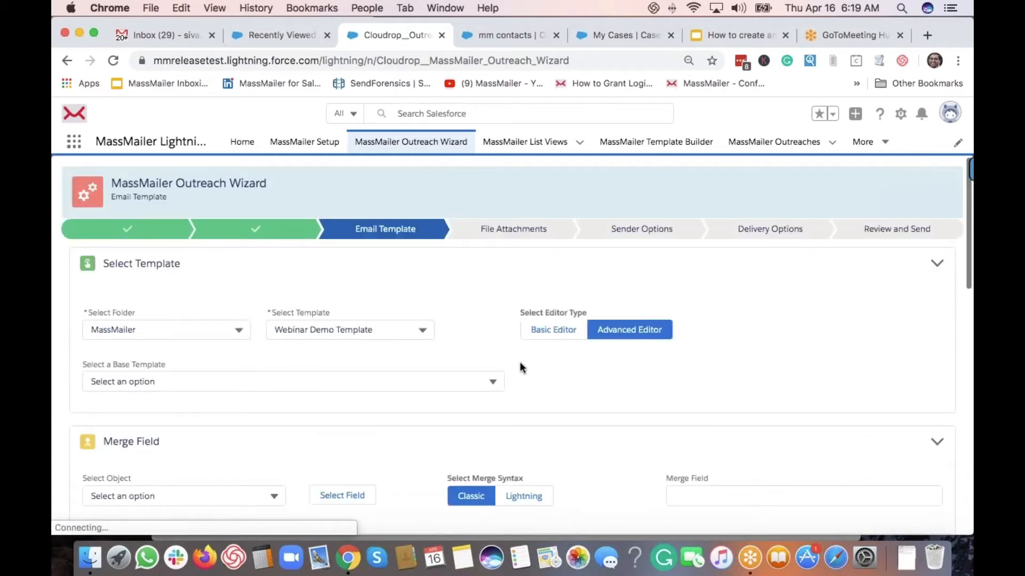
{"action": "scroll", "coordinate": [520, 367], "scroll_direction": "down", "scroll_amount": 2}
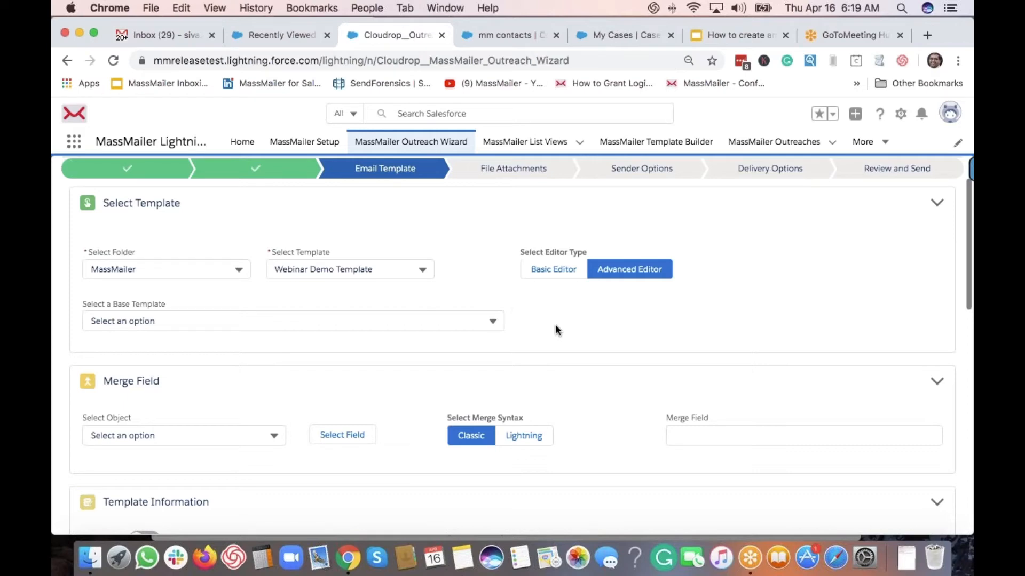
Delete the {!Course__c.Name} merge field and dash from the subject, leaving 'Mar 2020 Monthly newsletter'
{"action": "scroll", "coordinate": [555, 328], "scroll_direction": "down", "scroll_amount": 5}
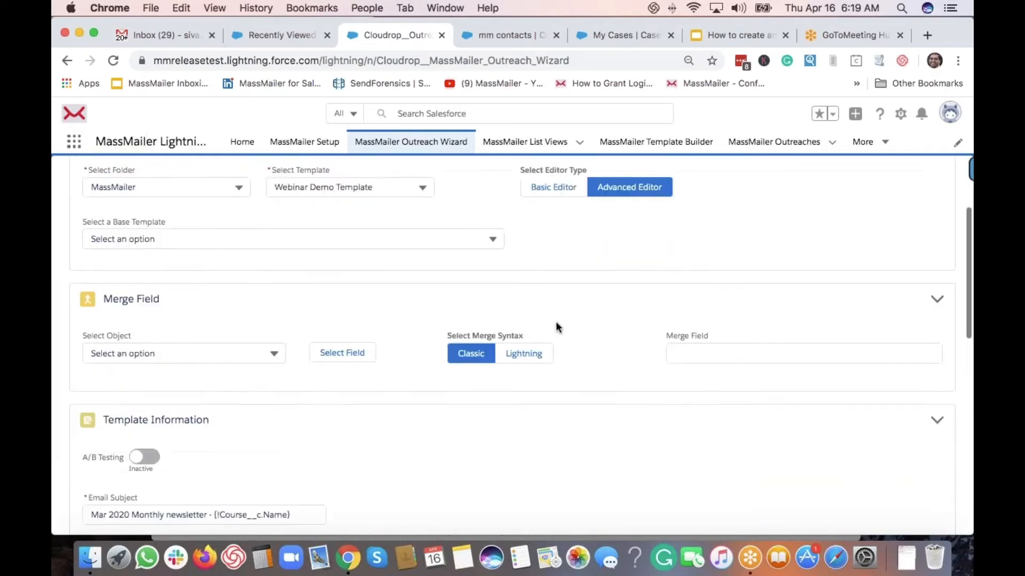
{"action": "scroll", "coordinate": [308, 278], "scroll_direction": "down", "scroll_amount": 3}
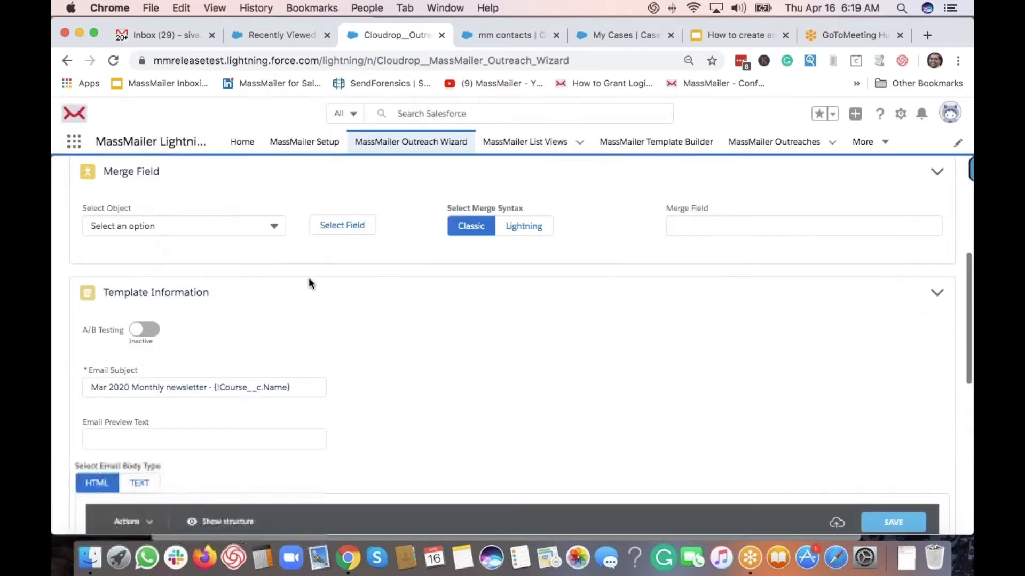
{"action": "scroll", "coordinate": [218, 303], "scroll_direction": "down", "scroll_amount": 3}
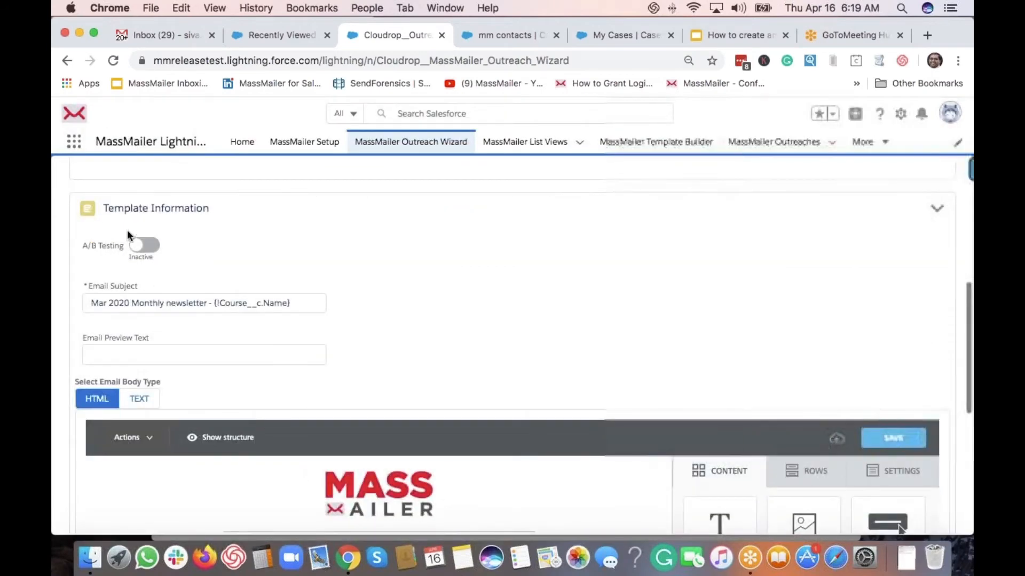
{"action": "scroll", "coordinate": [208, 352], "scroll_direction": "up", "scroll_amount": 3}
{"action": "scroll", "coordinate": [226, 368], "scroll_direction": "down", "scroll_amount": 3}
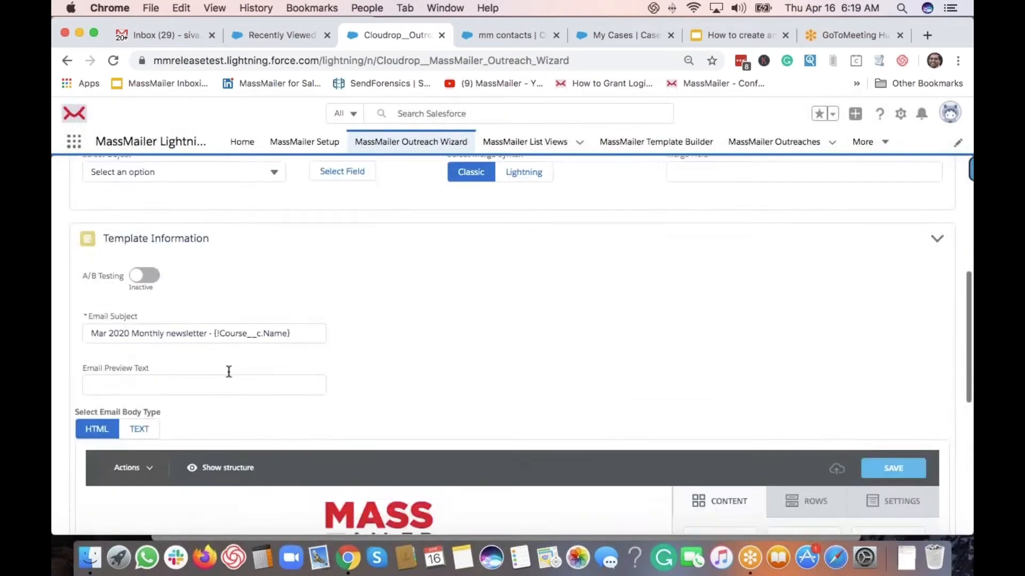
{"action": "left_click_drag", "start_coordinate": [214, 314], "coordinate": [295, 322]}
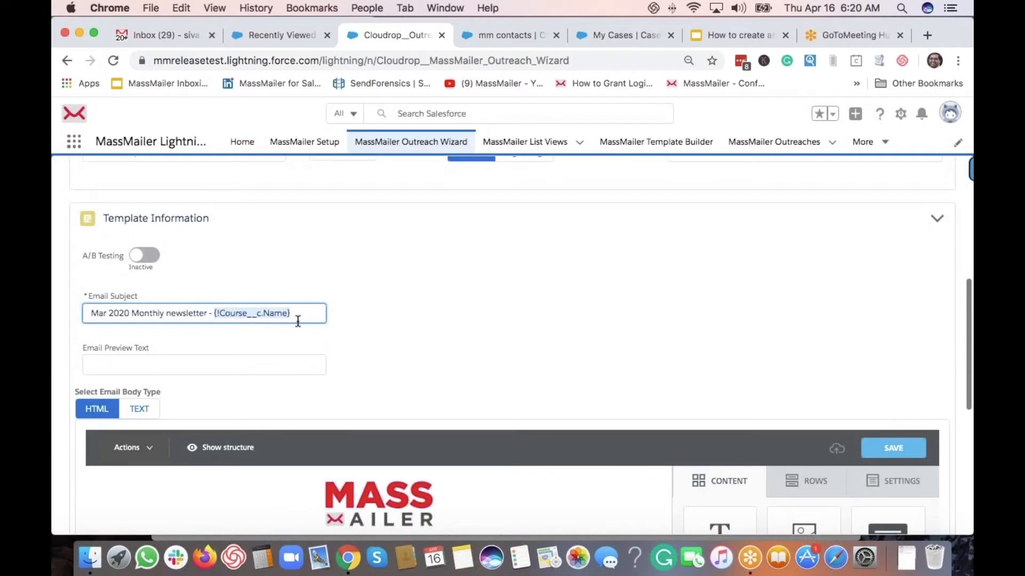
{"action": "key", "text": "BackSpace"}
{"action": "key", "text": "BackSpace"}
{"action": "key", "text": "BackSpace"}
{"action": "key", "text": "BackSpace"}
{"action": "left_click", "coordinate": [389, 324]}
Delete the two Course merge-field lines from the body text block
{"action": "scroll", "coordinate": [370, 343], "scroll_direction": "down", "scroll_amount": 5}
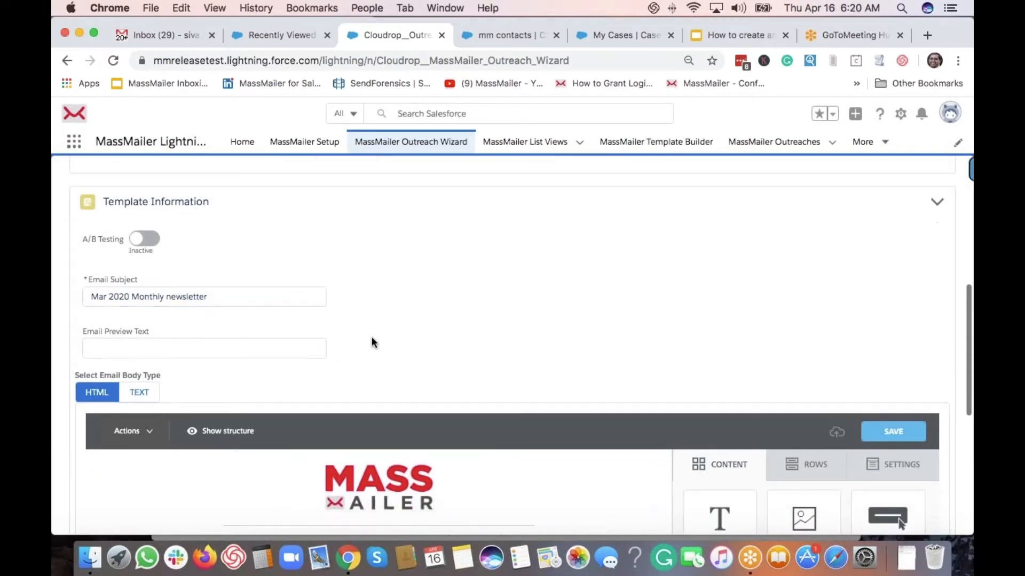
{"action": "scroll", "coordinate": [321, 373], "scroll_direction": "down", "scroll_amount": 2}
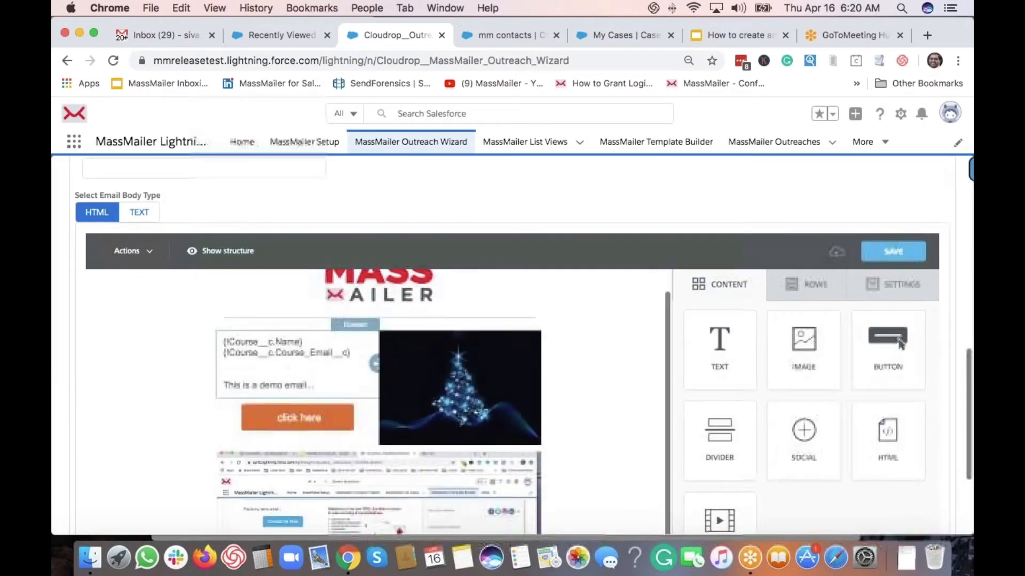
{"action": "left_click", "coordinate": [258, 341]}
{"action": "left_click", "coordinate": [184, 329]}
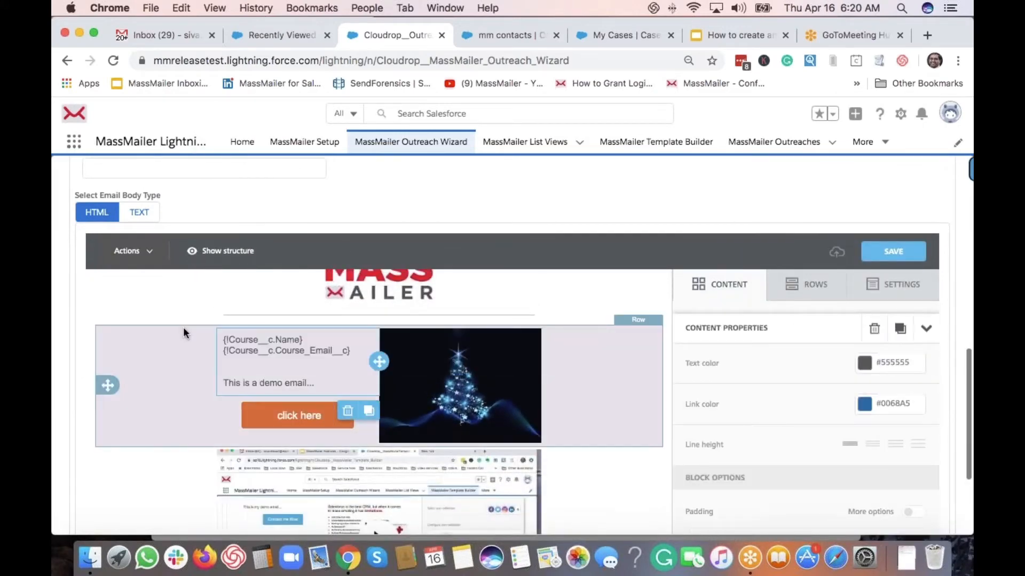
{"action": "left_click", "coordinate": [249, 350]}
{"action": "triple_click", "coordinate": [248, 350]}
{"action": "key", "text": "BackSpace"}
{"action": "scroll", "coordinate": [243, 349], "scroll_direction": "up", "scroll_amount": 2}
{"action": "scroll", "coordinate": [406, 373], "scroll_direction": "down", "scroll_amount": 3}
{"action": "scroll", "coordinate": [406, 373], "scroll_direction": "up", "scroll_amount": 4}
{"action": "scroll", "coordinate": [404, 261], "scroll_direction": "up", "scroll_amount": 3}
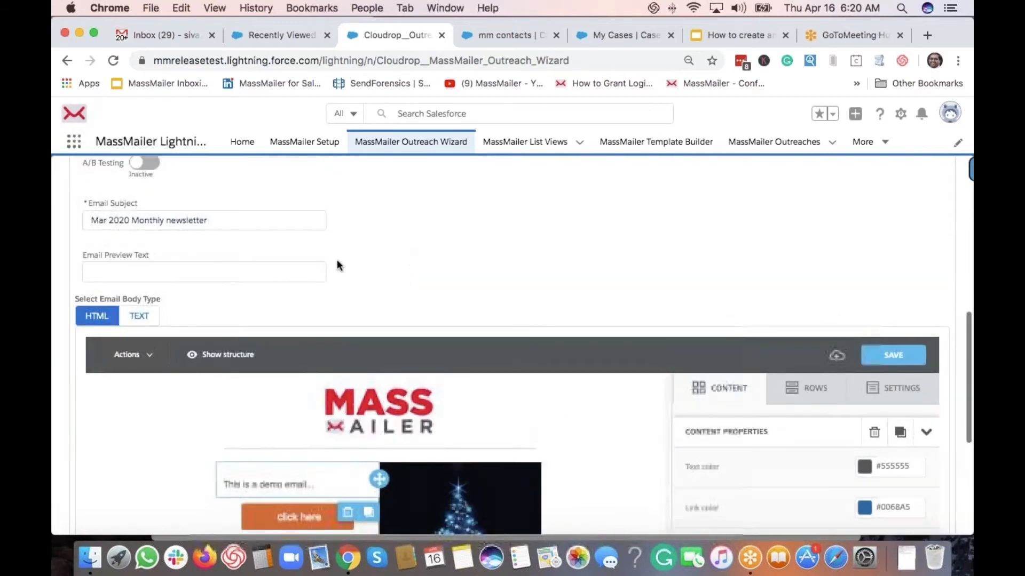
{"action": "scroll", "coordinate": [338, 261], "scroll_direction": "up", "scroll_amount": 5}
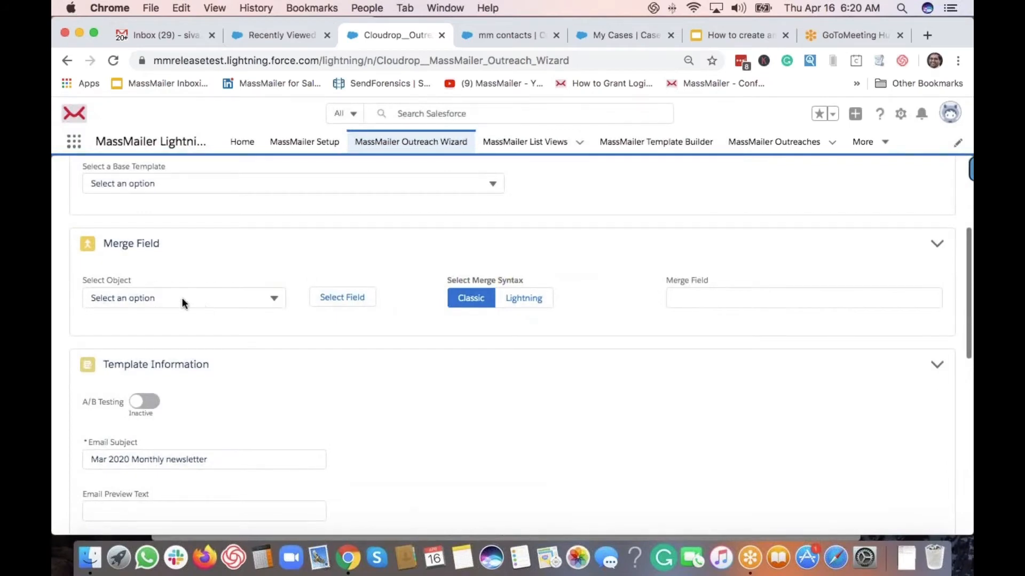
Generate the Contact First Name merge field {!Contact.FirstName} and cut its code
{"action": "left_click", "coordinate": [181, 297]}
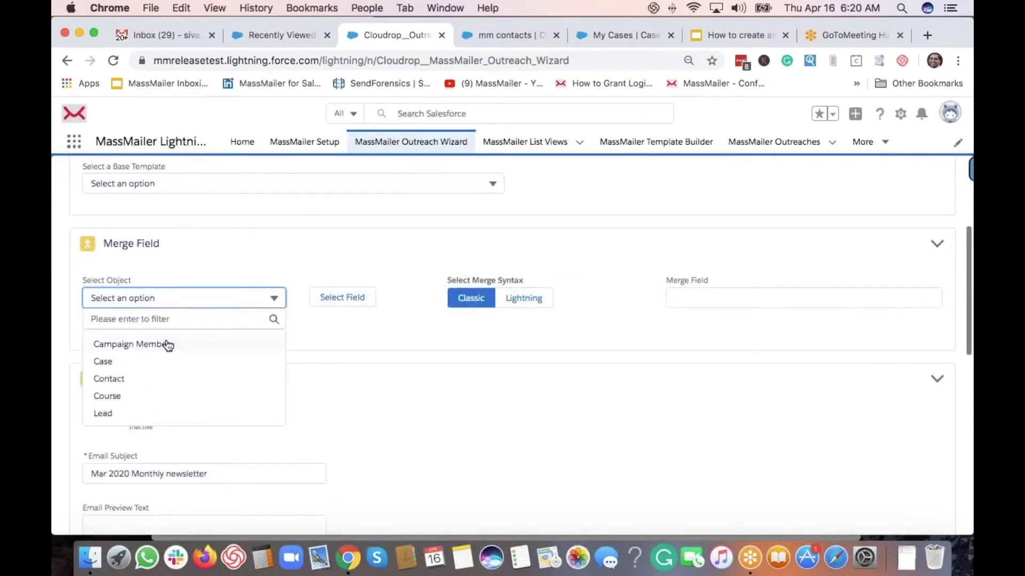
{"action": "left_click", "coordinate": [110, 379]}
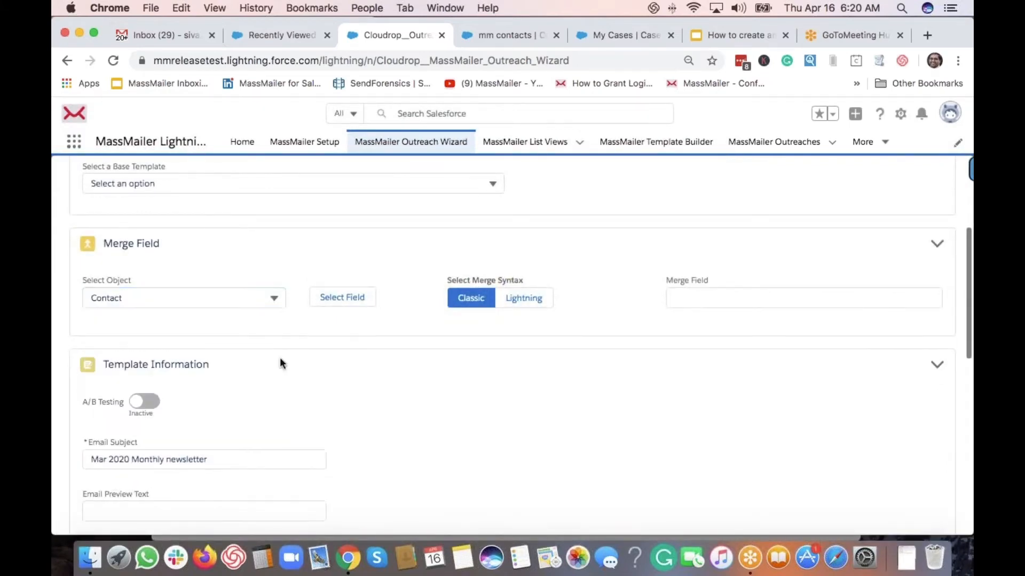
{"action": "left_click", "coordinate": [341, 297]}
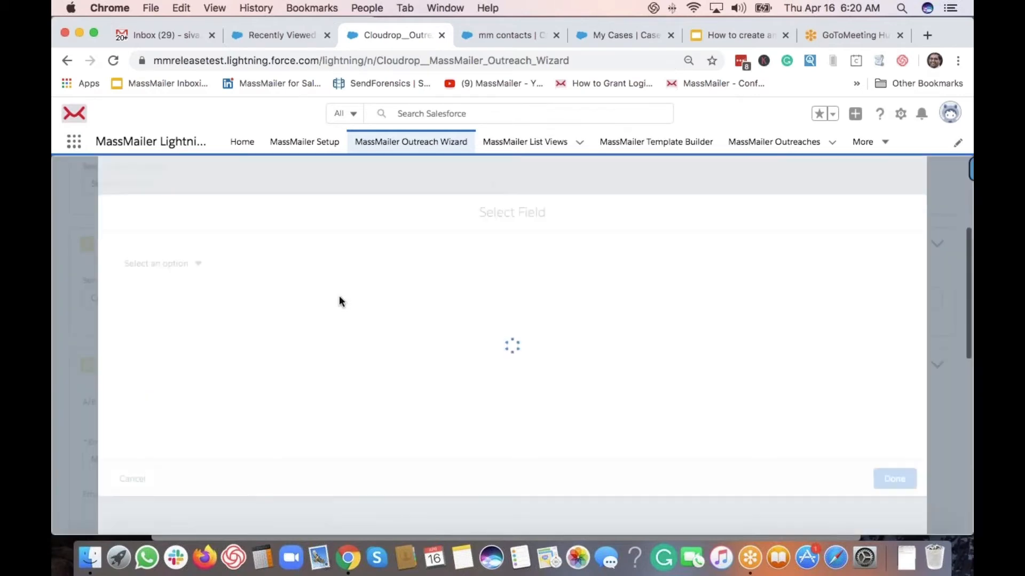
{"action": "left_click", "coordinate": [169, 264]}
{"action": "left_click", "coordinate": [169, 284]}
{"action": "type", "text": "firs"}
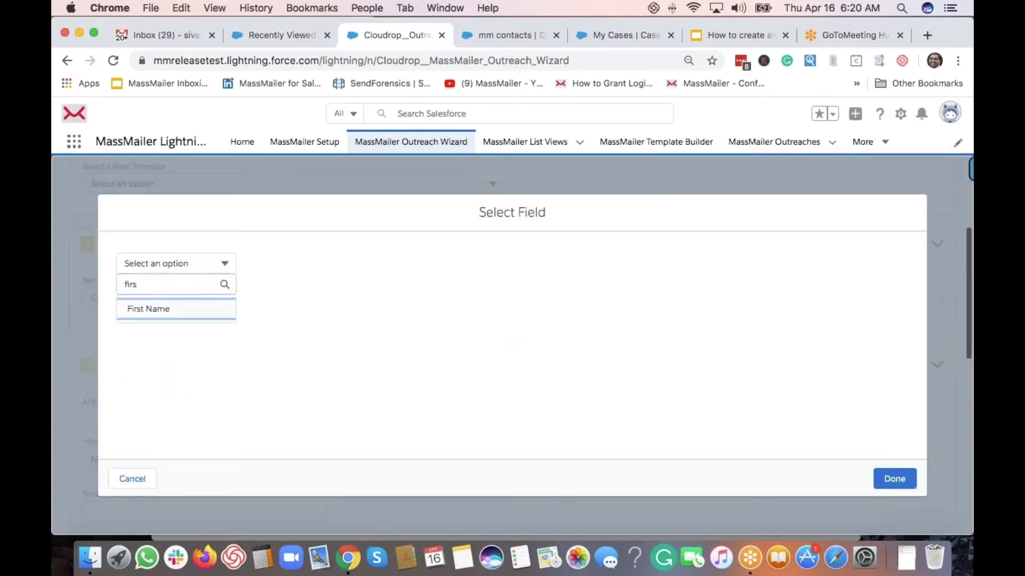
{"action": "left_click", "coordinate": [145, 309]}
{"action": "left_click", "coordinate": [894, 479]}
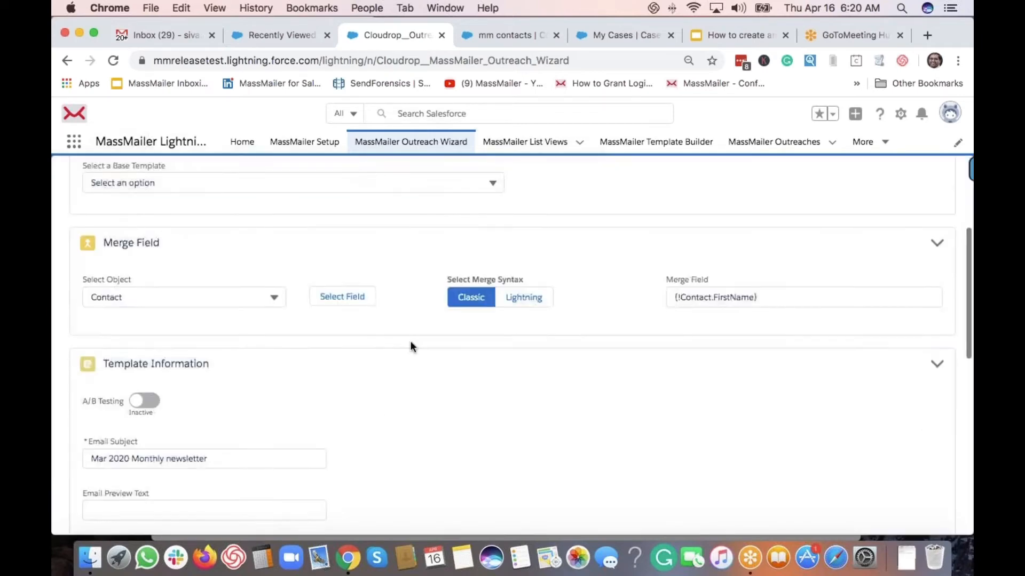
{"action": "triple_click", "coordinate": [697, 298]}
{"action": "key", "text": "super+x"}
Prefix the email subject with '{!Contact.FirstName},'
{"action": "scroll", "coordinate": [213, 317], "scroll_direction": "down", "scroll_amount": 3}
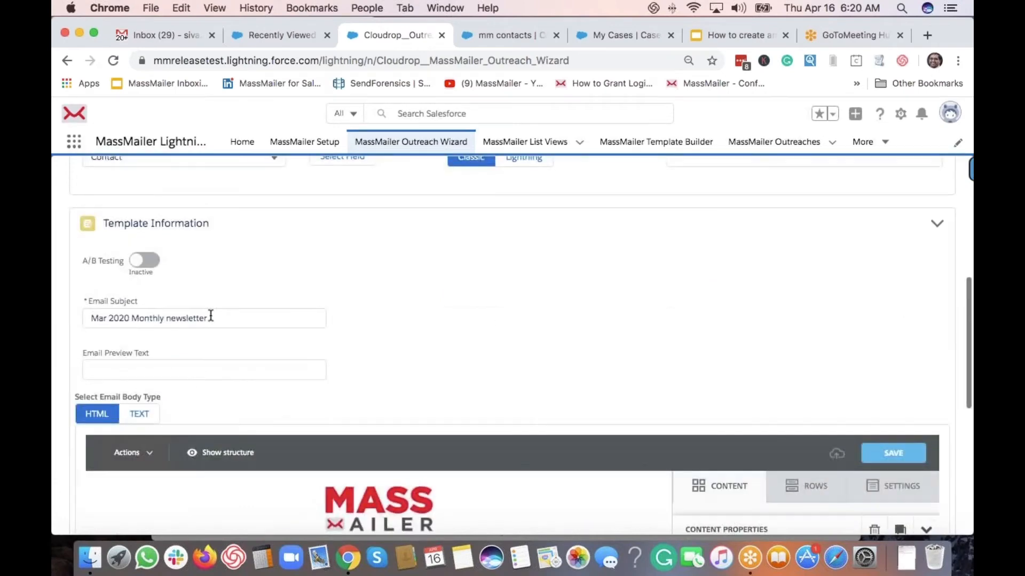
{"action": "left_click", "coordinate": [233, 314]}
{"action": "key", "text": "super+Left"}
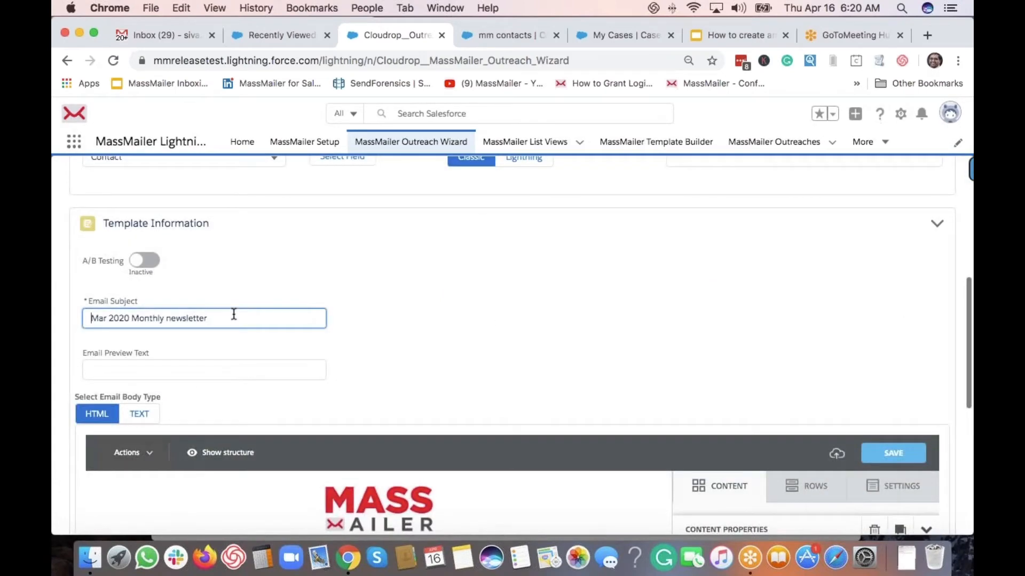
{"action": "key", "text": "super+v"}
{"action": "type", "text": ","}
{"action": "key", "text": "super+Left"}
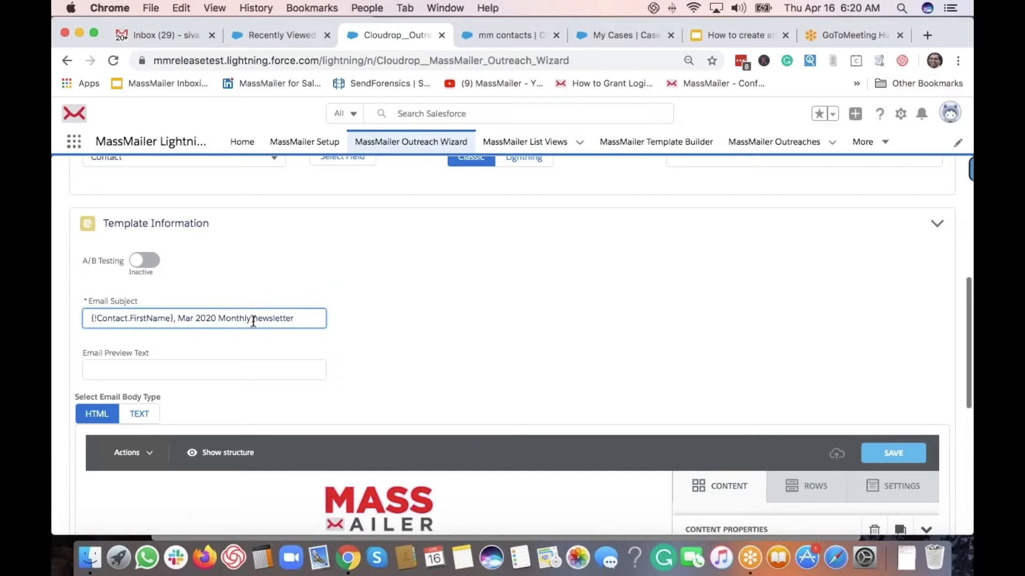
{"action": "left_click", "coordinate": [447, 314]}
Open the body text with the greeting 'Dear {!Contact.FirstName},' on its own line
{"action": "scroll", "coordinate": [318, 437], "scroll_direction": "down", "scroll_amount": 3}
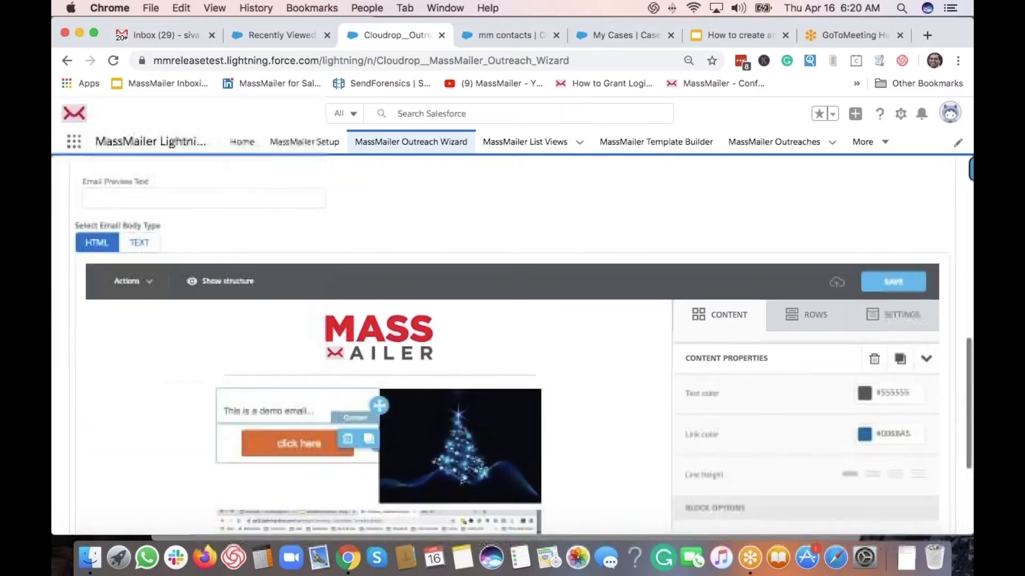
{"action": "left_click", "coordinate": [312, 399]}
{"action": "type", "text": "Dear"}
{"action": "key", "text": "super+v"}
{"action": "type", "text": ","}
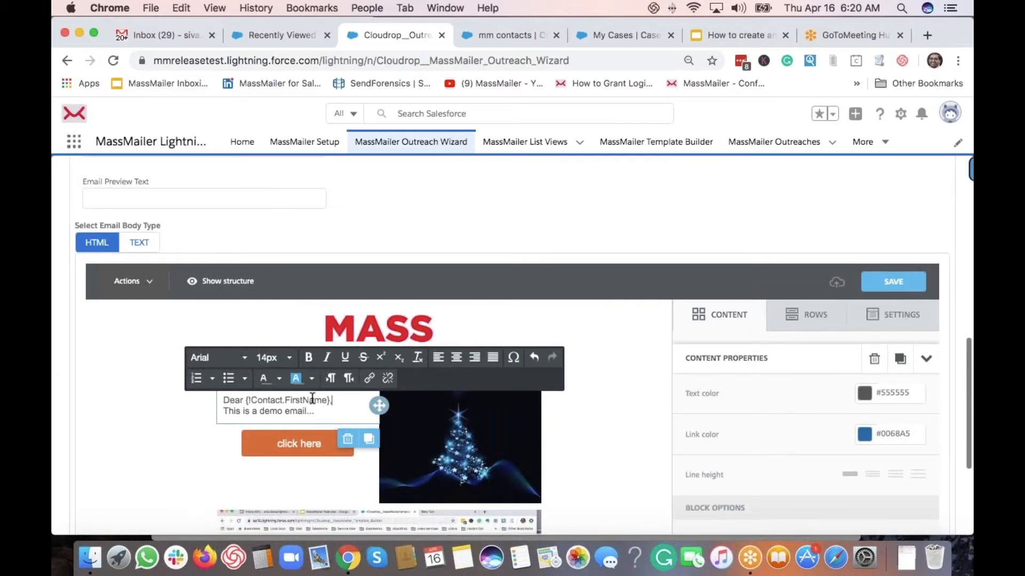
{"action": "key", "text": "Return"}
{"action": "left_click", "coordinate": [373, 224]}
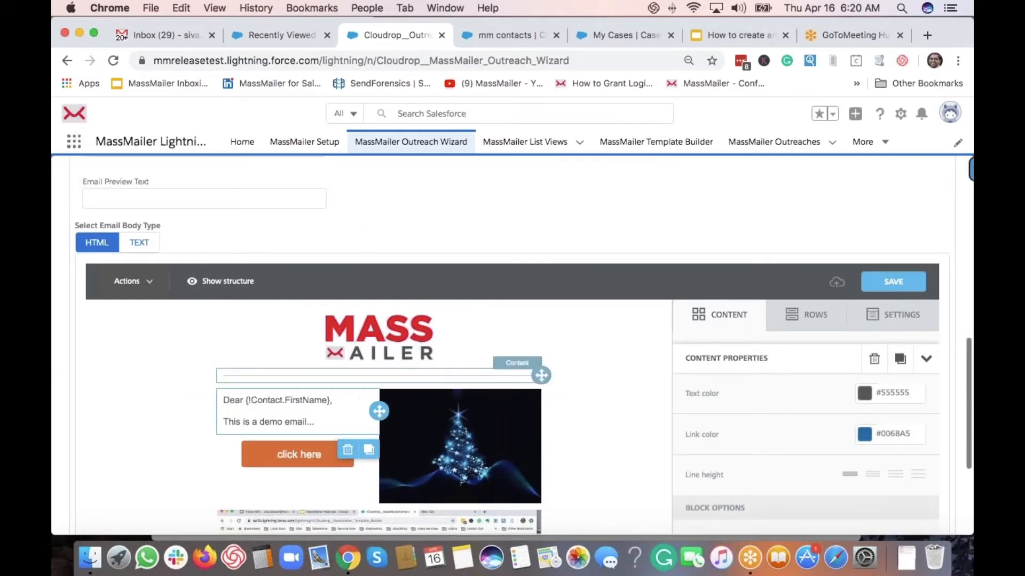
{"action": "scroll", "coordinate": [463, 228], "scroll_direction": "down", "scroll_amount": 3}
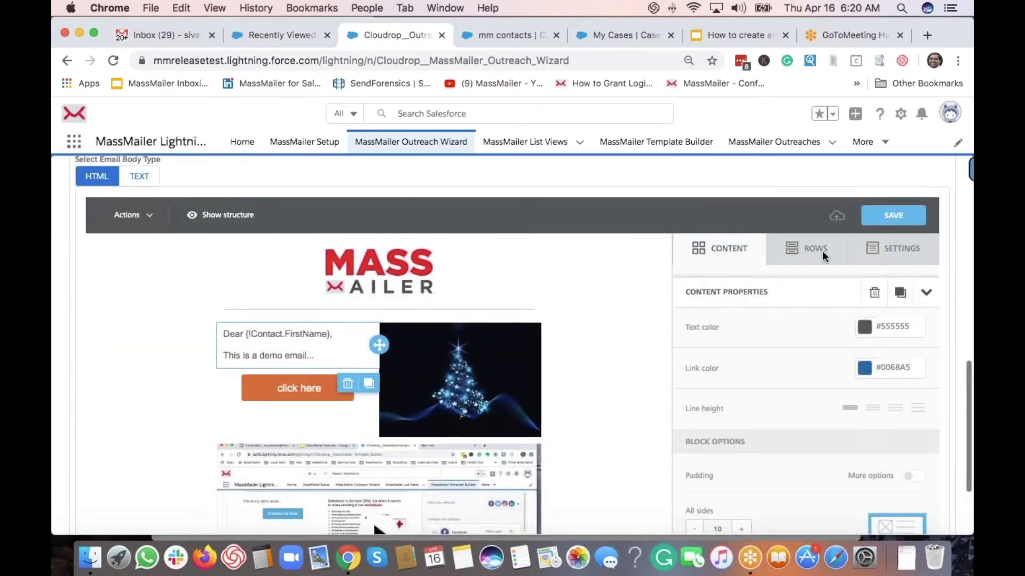
Save the personalised template and review its Template Information fields
{"action": "left_click", "coordinate": [884, 224]}
{"action": "scroll", "coordinate": [524, 177], "scroll_direction": "up", "scroll_amount": 5}
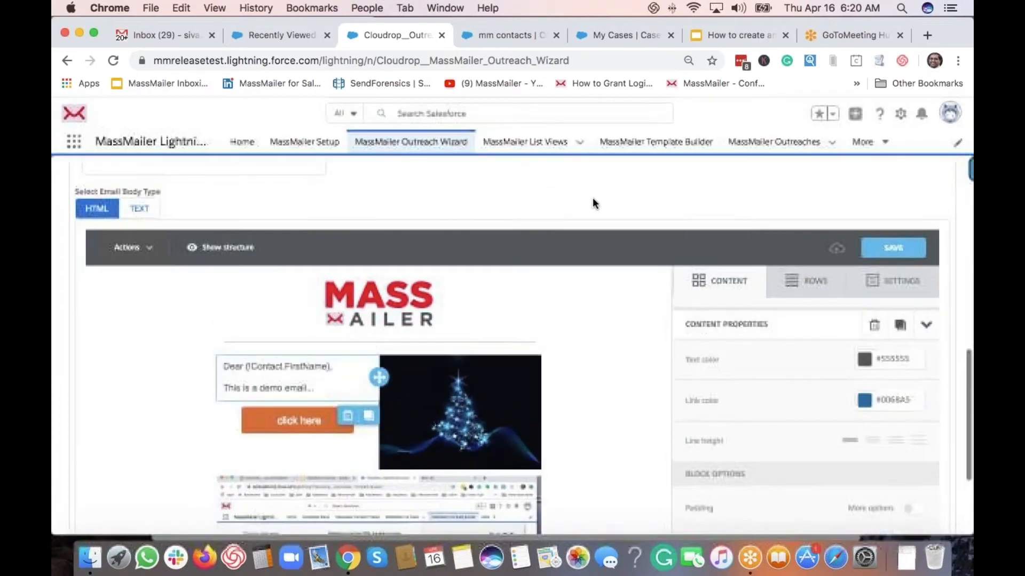
{"action": "scroll", "coordinate": [413, 238], "scroll_direction": "up", "scroll_amount": 3}
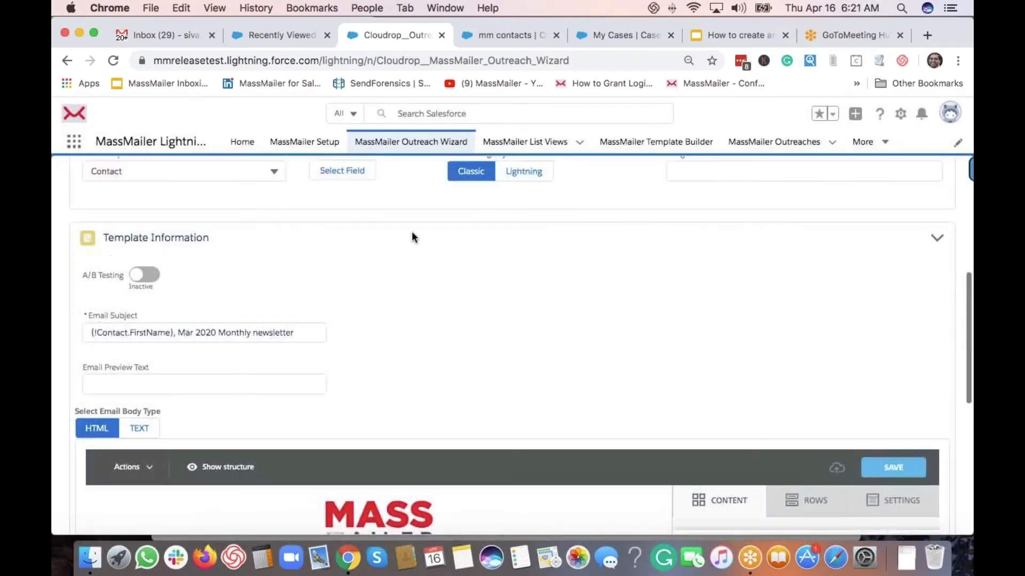
{"action": "scroll", "coordinate": [197, 340], "scroll_direction": "up", "scroll_amount": 2}
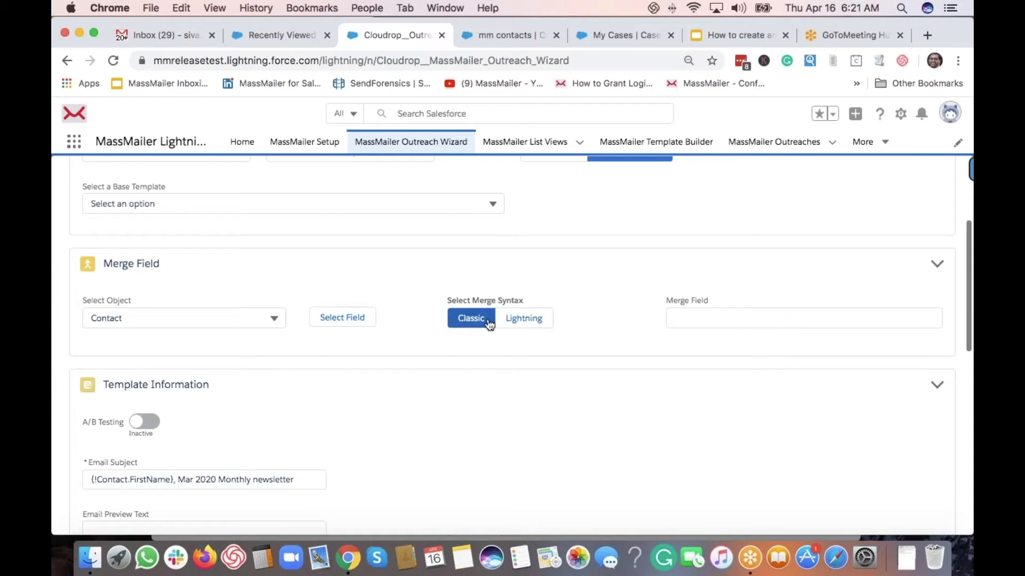
{"action": "scroll", "coordinate": [352, 326], "scroll_direction": "down", "scroll_amount": 1}
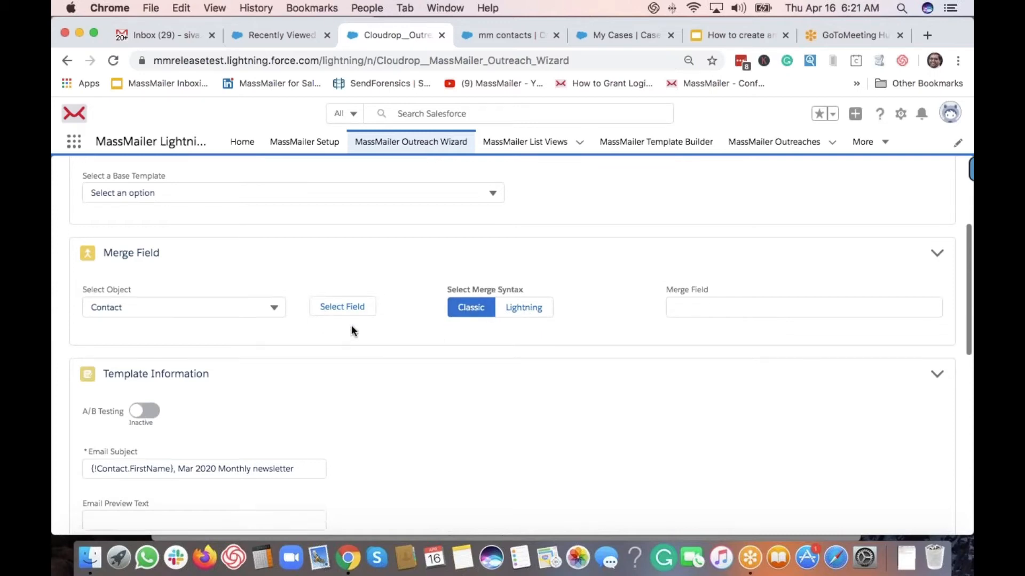
{"action": "scroll", "coordinate": [351, 328], "scroll_direction": "down", "scroll_amount": 5}
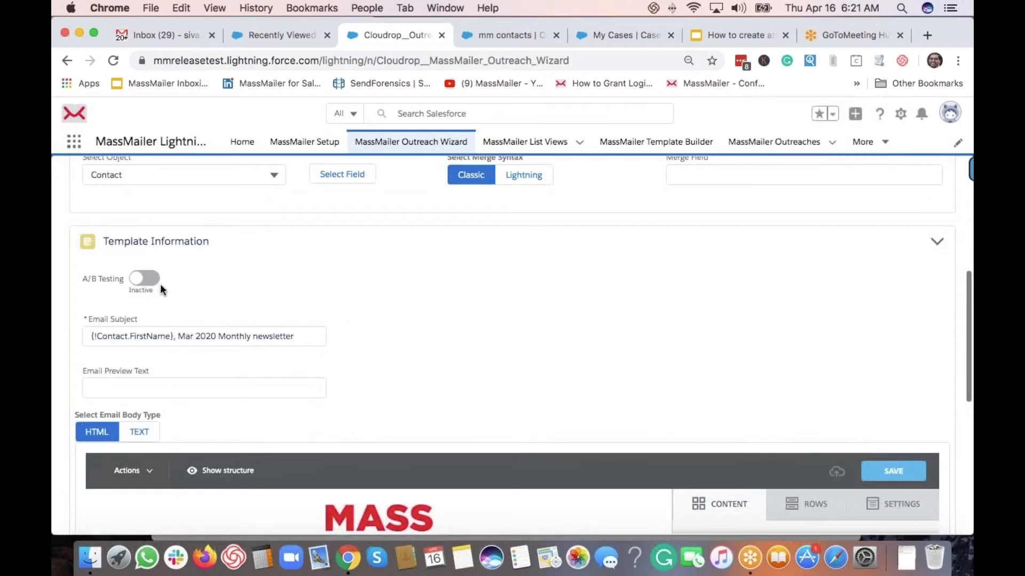
{"action": "scroll", "coordinate": [160, 284], "scroll_direction": "down", "scroll_amount": 1}
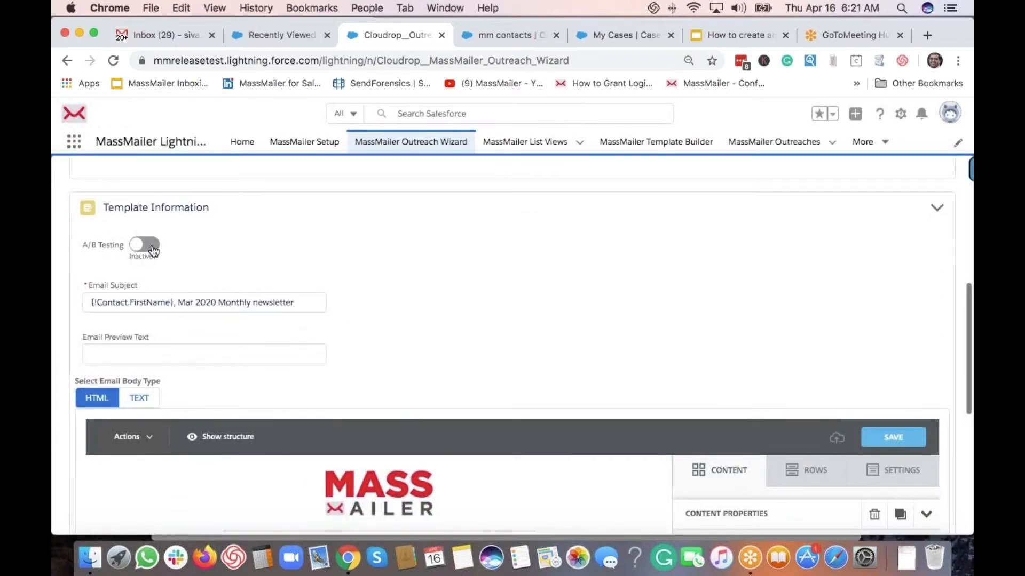
{"action": "left_click", "coordinate": [140, 247]}
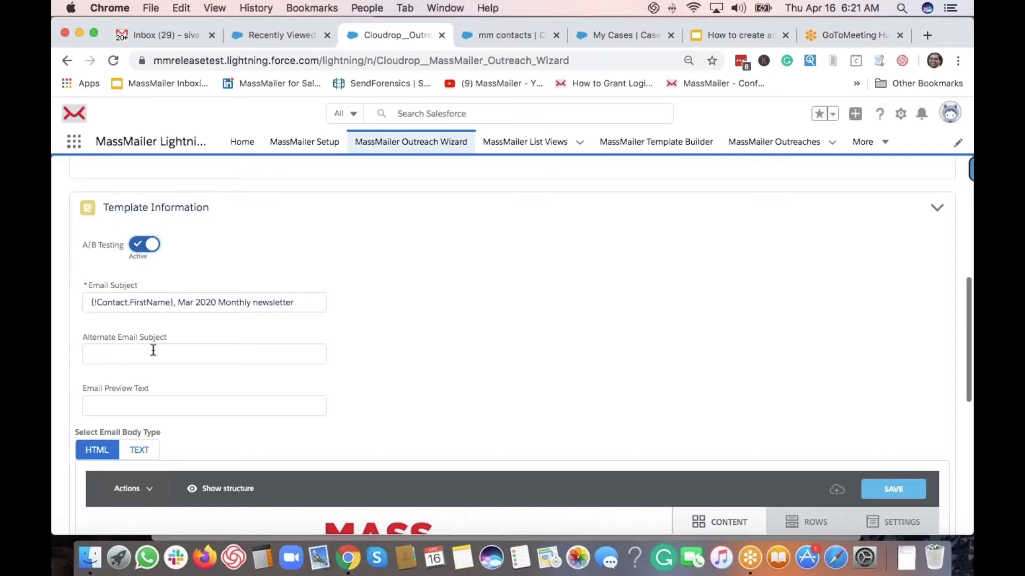
{"action": "left_click", "coordinate": [141, 245]}
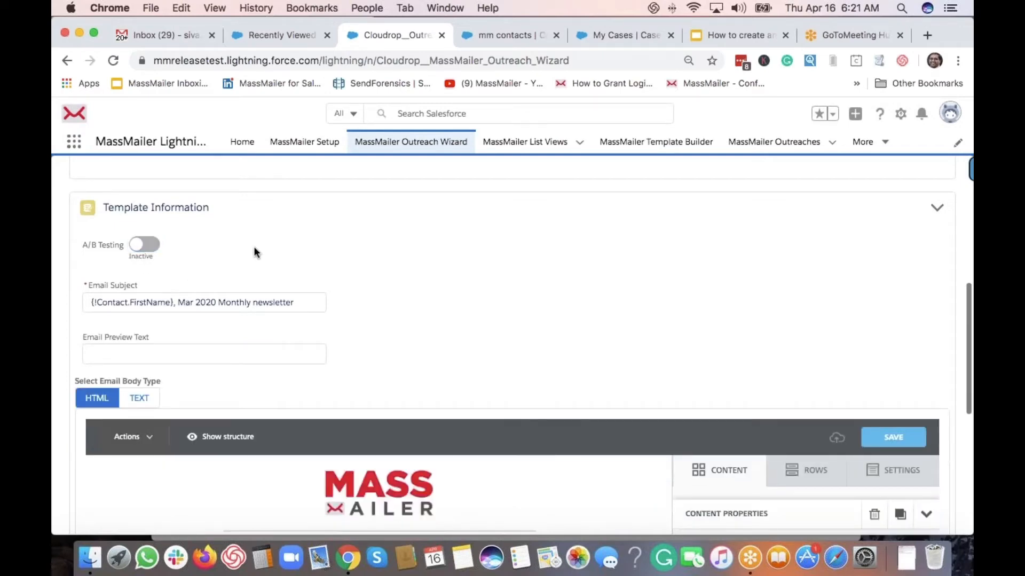
{"action": "scroll", "coordinate": [178, 297], "scroll_direction": "down", "scroll_amount": 2}
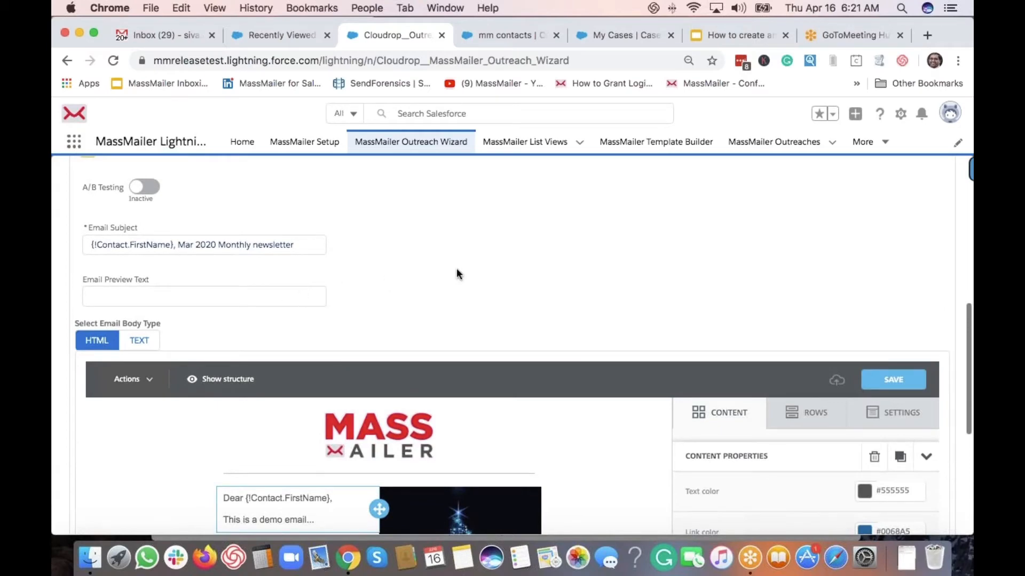
{"action": "scroll", "coordinate": [456, 278], "scroll_direction": "down", "scroll_amount": 3}
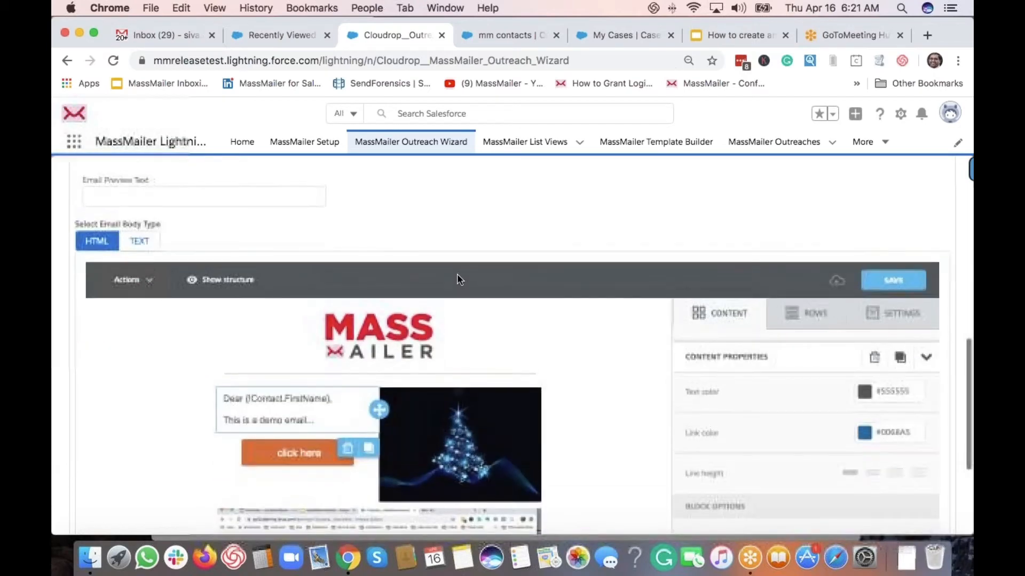
{"action": "scroll", "coordinate": [460, 279], "scroll_direction": "down", "scroll_amount": 5}
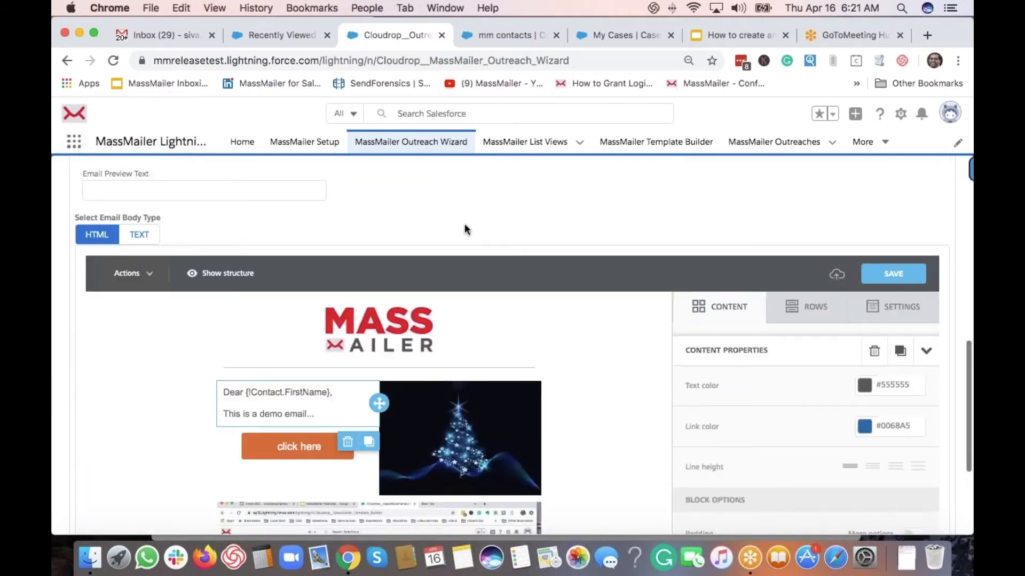
{"action": "scroll", "coordinate": [464, 223], "scroll_direction": "down", "scroll_amount": 1}
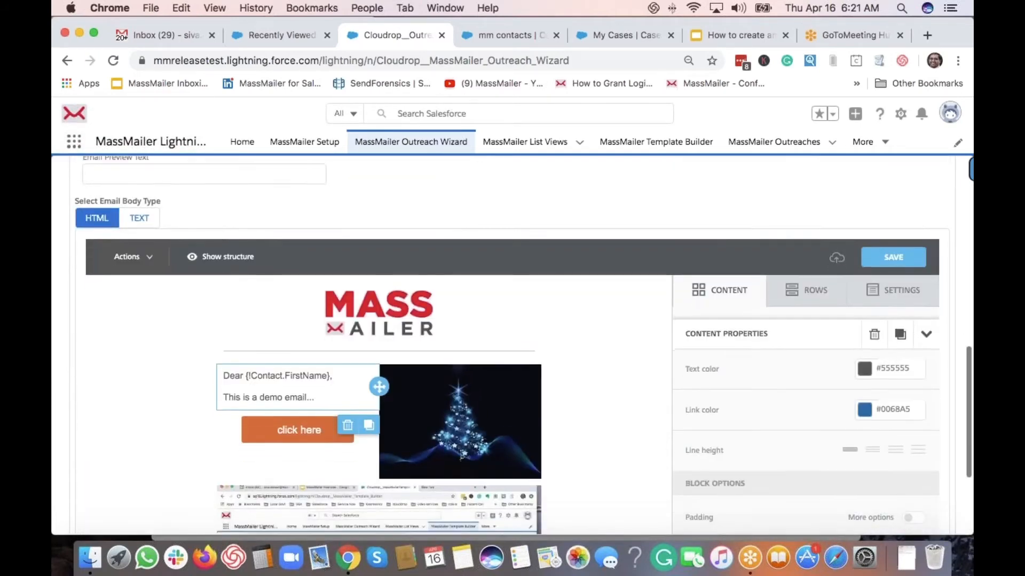
Keep the email body type as HTML and continue to the File Attachments step
{"action": "left_click", "coordinate": [137, 220]}
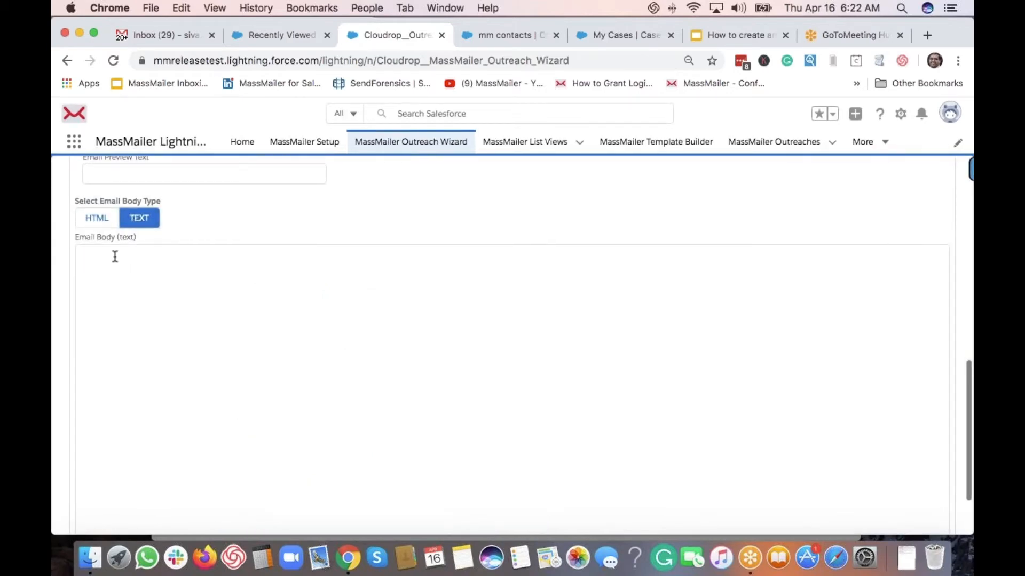
{"action": "left_click", "coordinate": [97, 220]}
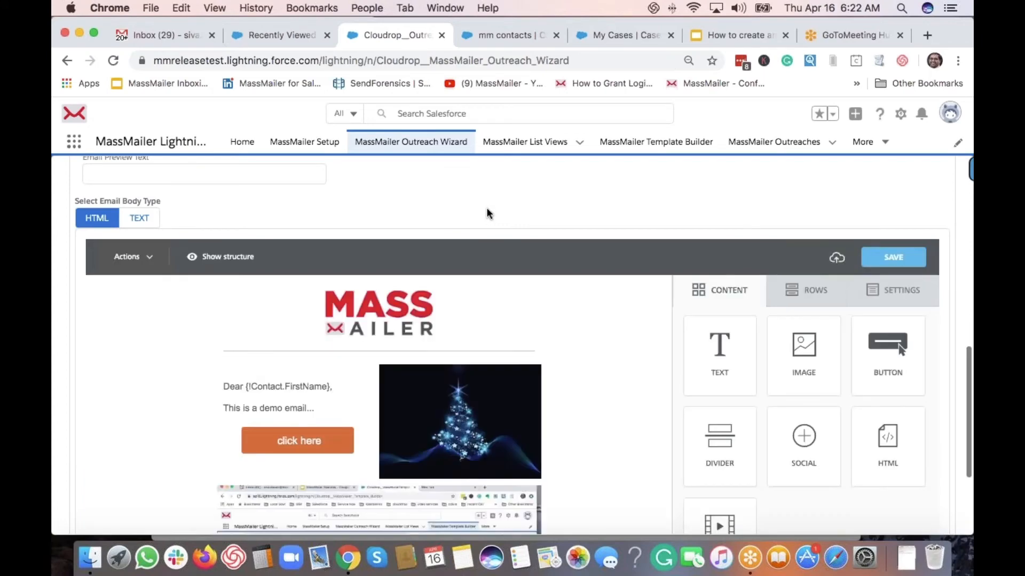
{"action": "scroll", "coordinate": [486, 214], "scroll_direction": "down", "scroll_amount": 5}
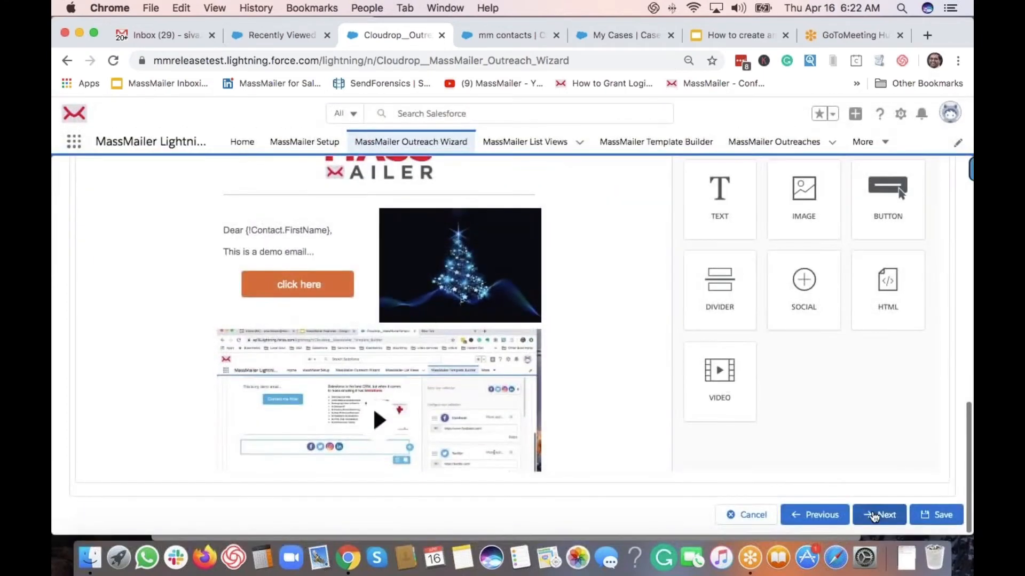
{"action": "left_click", "coordinate": [877, 510]}
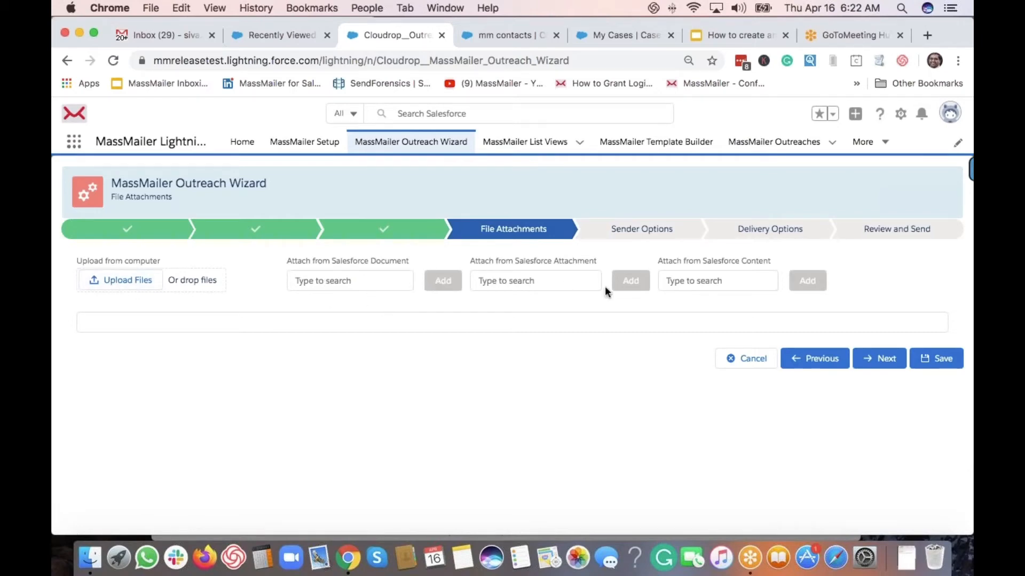
Upload 'Screen Shot 2020-04-15 at 2.41.29 PM.png' as an attachment and continue to Sender Options
{"action": "left_click", "coordinate": [127, 282]}
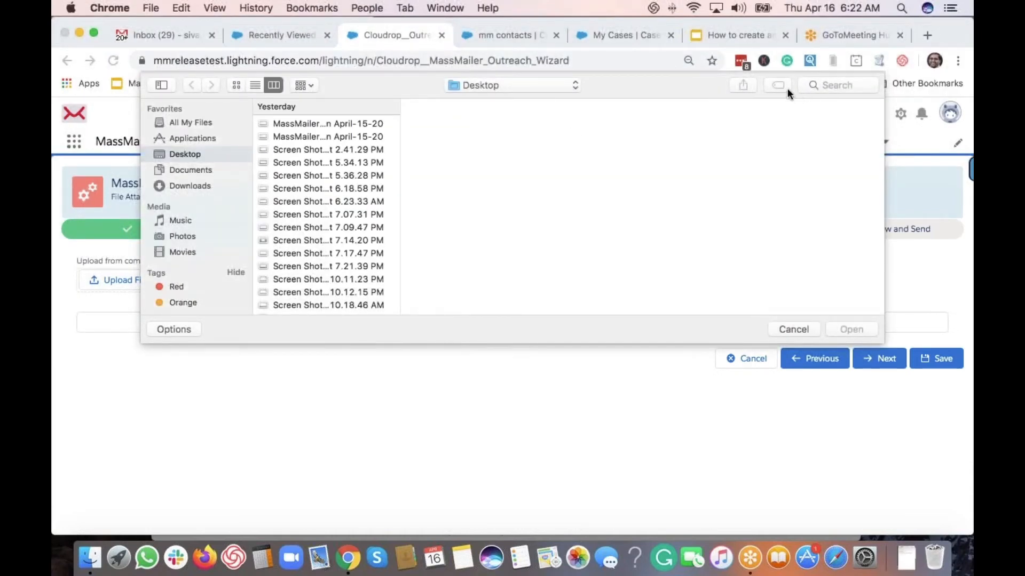
{"action": "left_click", "coordinate": [367, 146]}
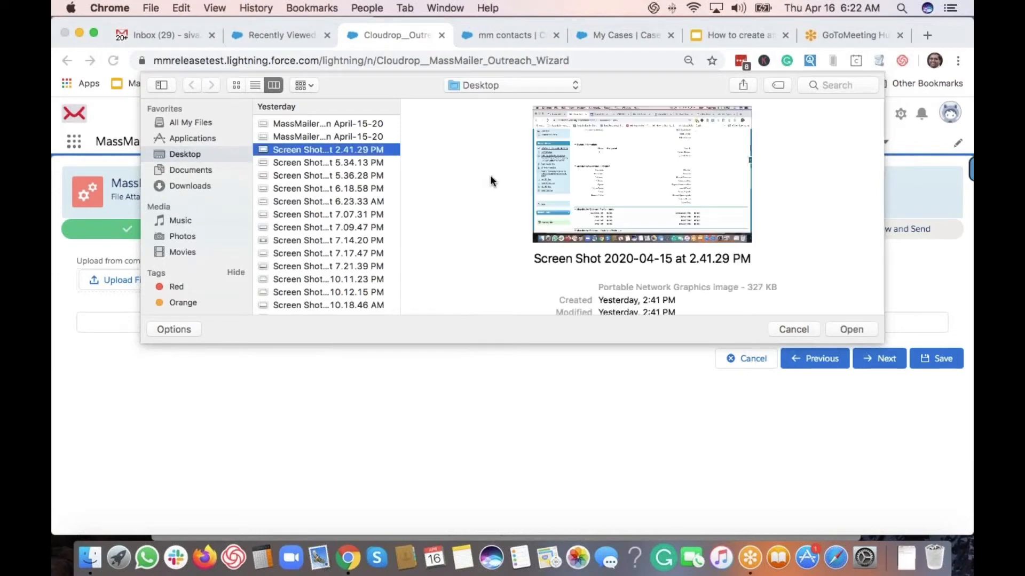
{"action": "left_click", "coordinate": [851, 329]}
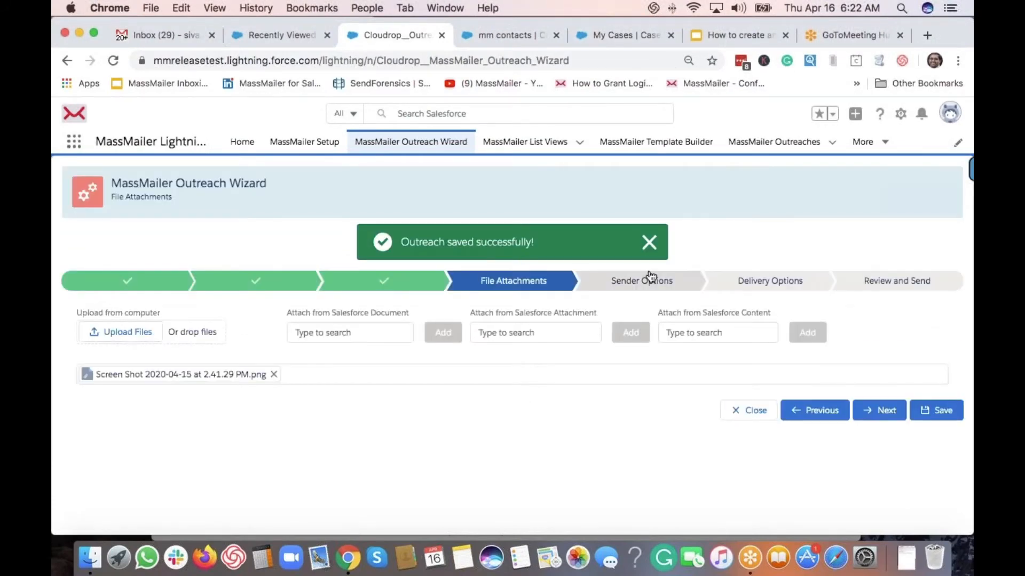
{"action": "left_click", "coordinate": [649, 242]}
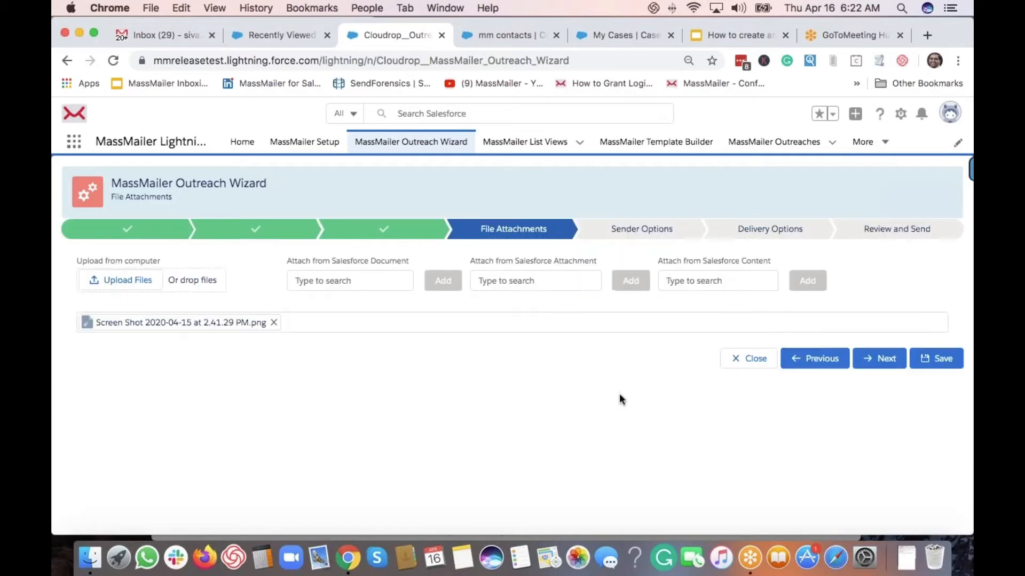
{"action": "left_click", "coordinate": [884, 366]}
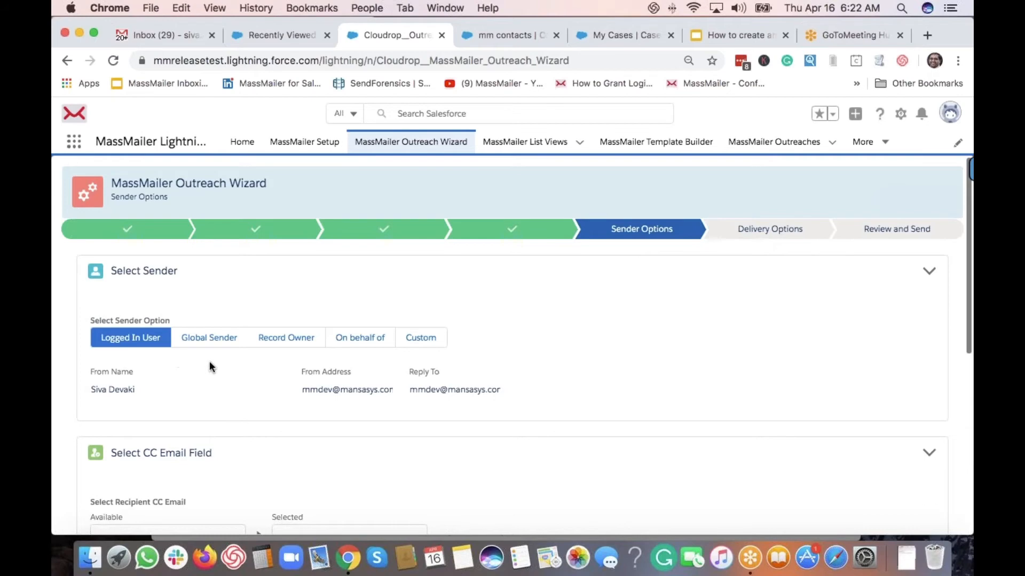
{"action": "scroll", "coordinate": [240, 368], "scroll_direction": "down", "scroll_amount": 1}
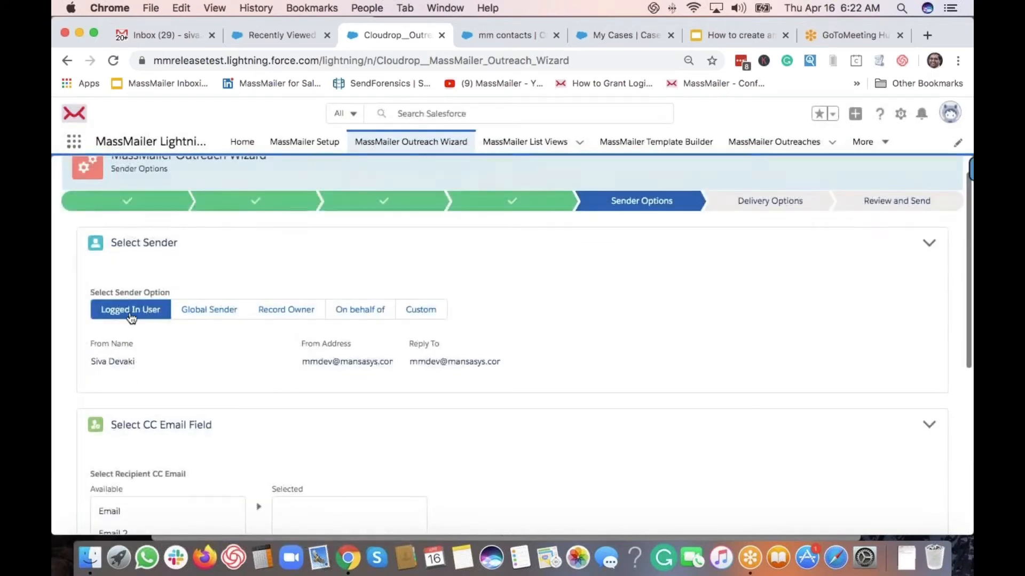
{"action": "left_click", "coordinate": [211, 312]}
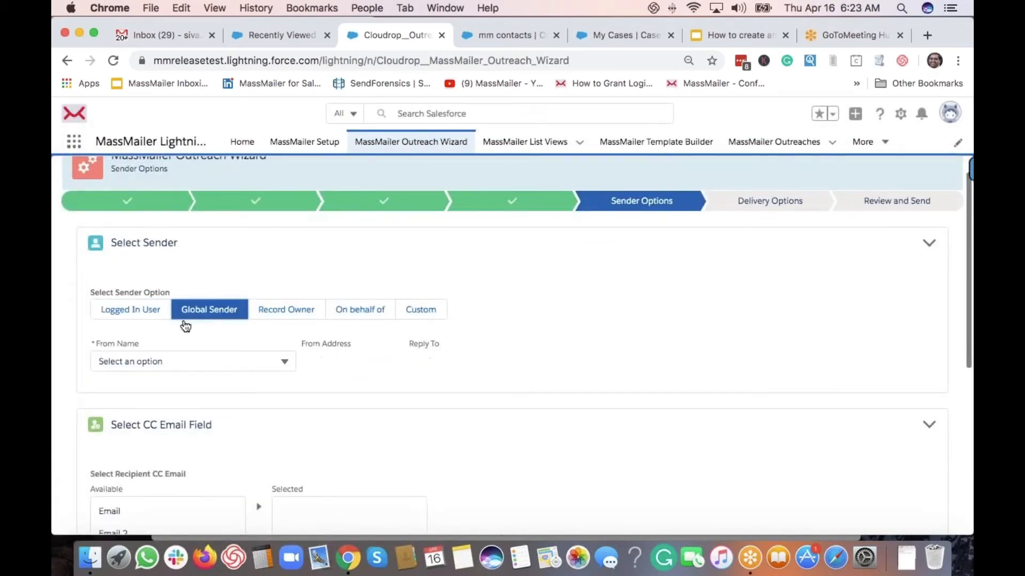
{"action": "left_click", "coordinate": [180, 364]}
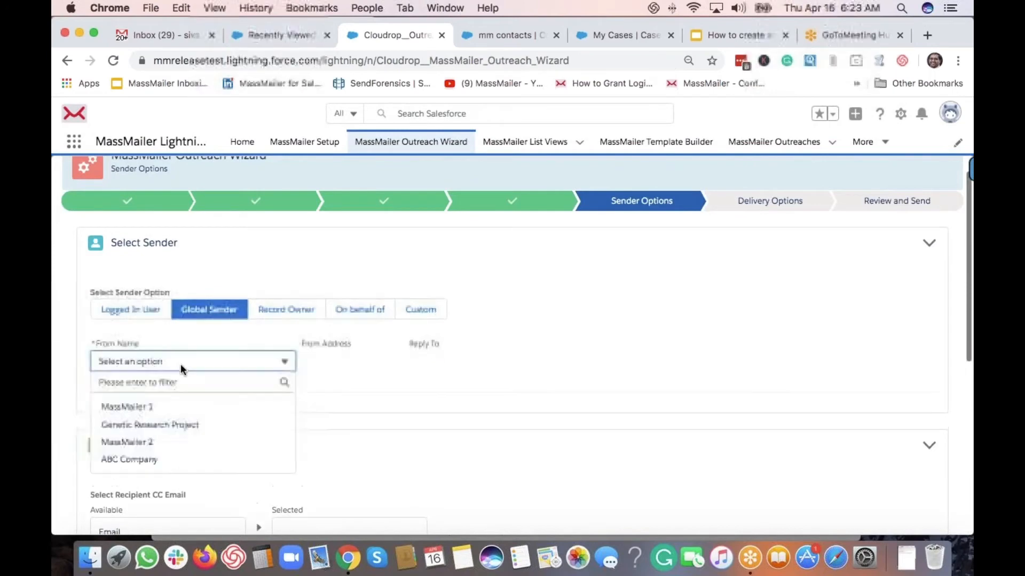
{"action": "left_click", "coordinate": [164, 410]}
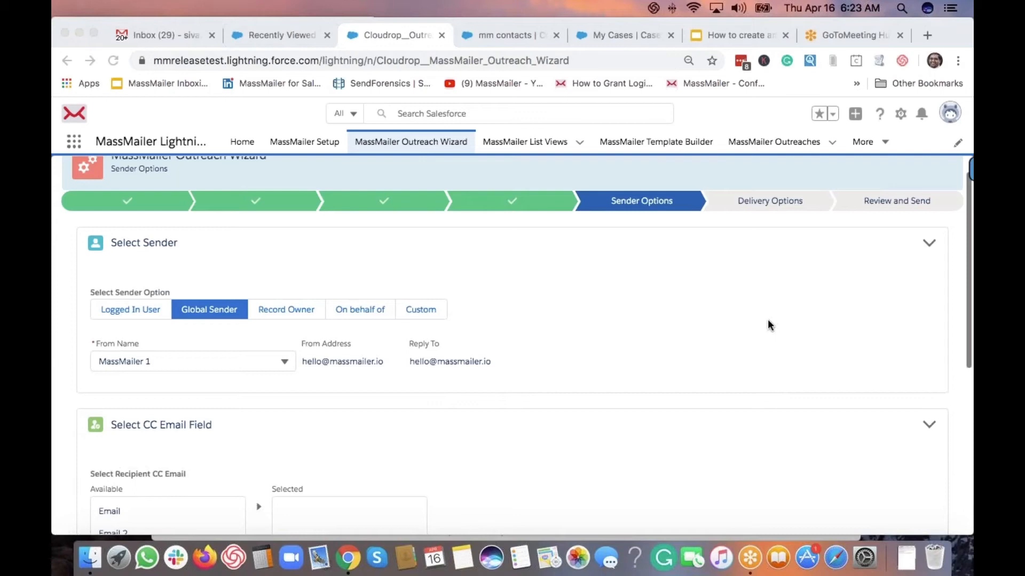
{"action": "key", "text": "XF86AudioRaiseVolume"}
{"action": "left_click", "coordinate": [522, 288]}
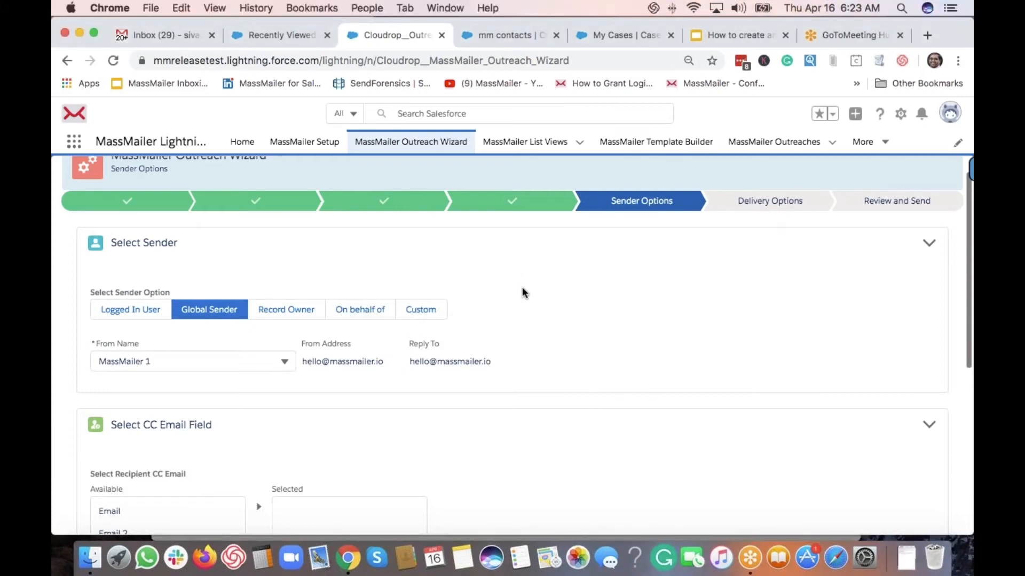
{"action": "key", "text": "XF86AudioRaiseVolume"}
{"action": "left_click", "coordinate": [291, 311]}
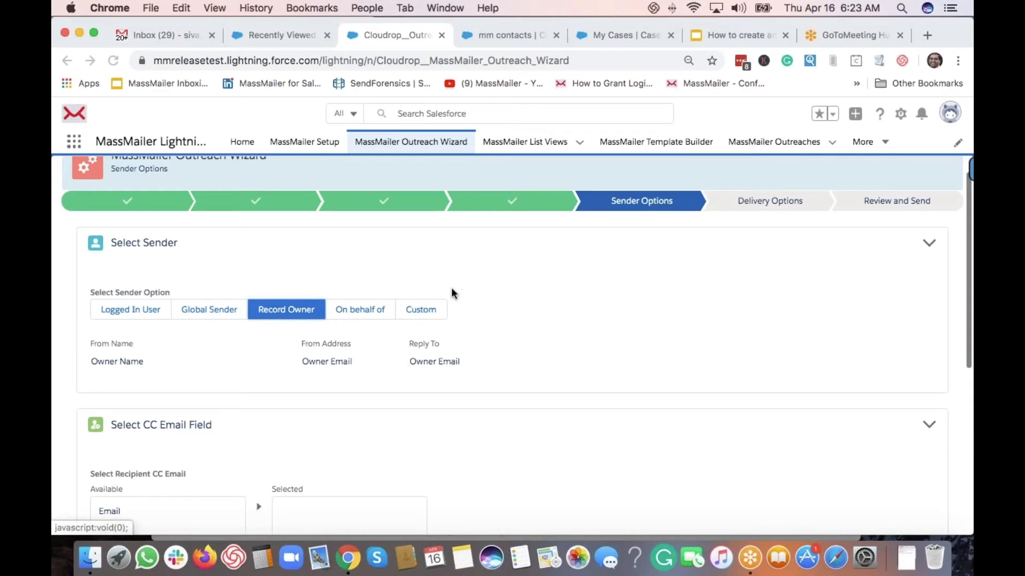
{"action": "left_click", "coordinate": [355, 314]}
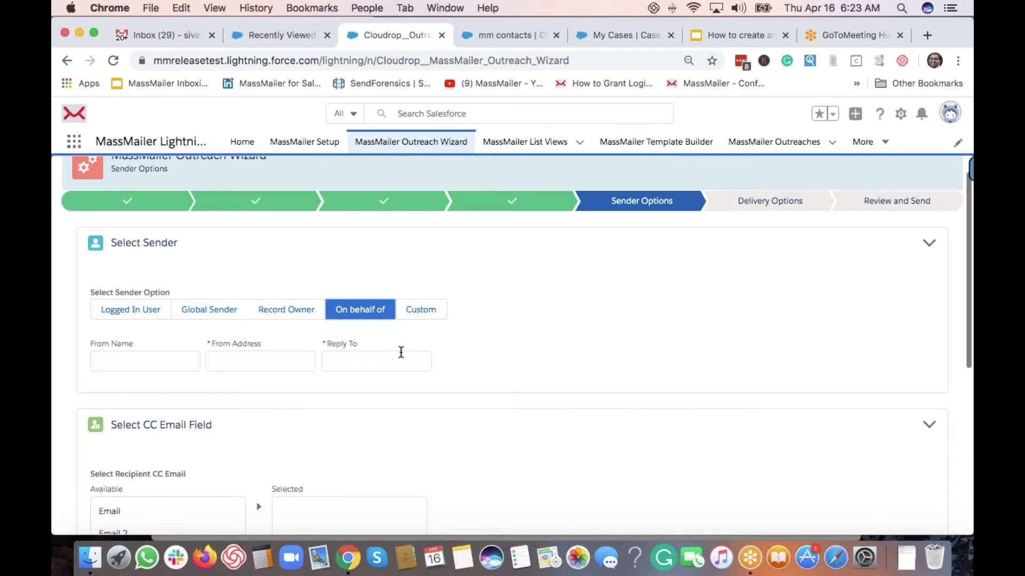
{"action": "left_click", "coordinate": [443, 315]}
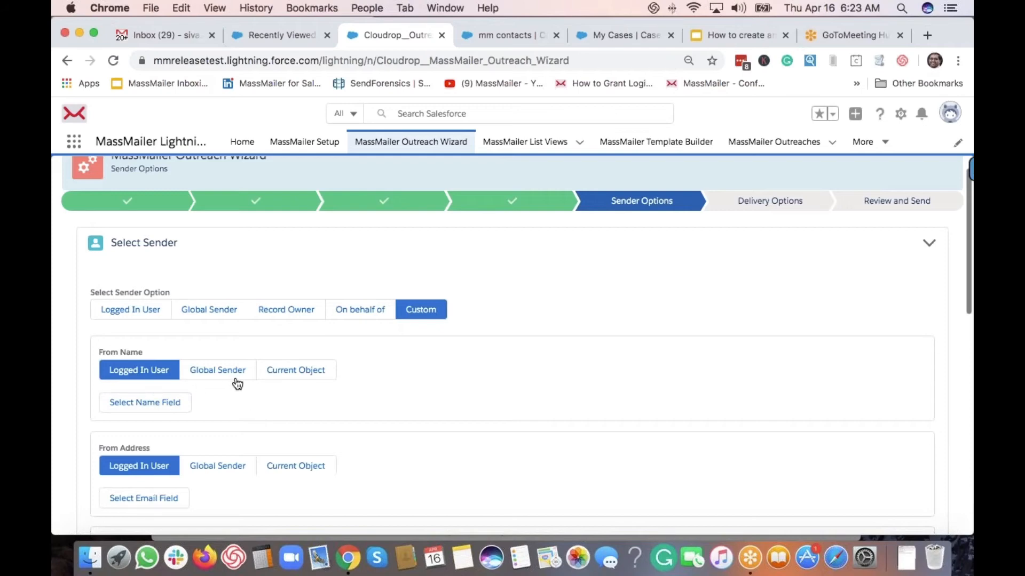
{"action": "scroll", "coordinate": [211, 380], "scroll_direction": "down", "scroll_amount": 2}
{"action": "scroll", "coordinate": [171, 392], "scroll_direction": "down", "scroll_amount": 3}
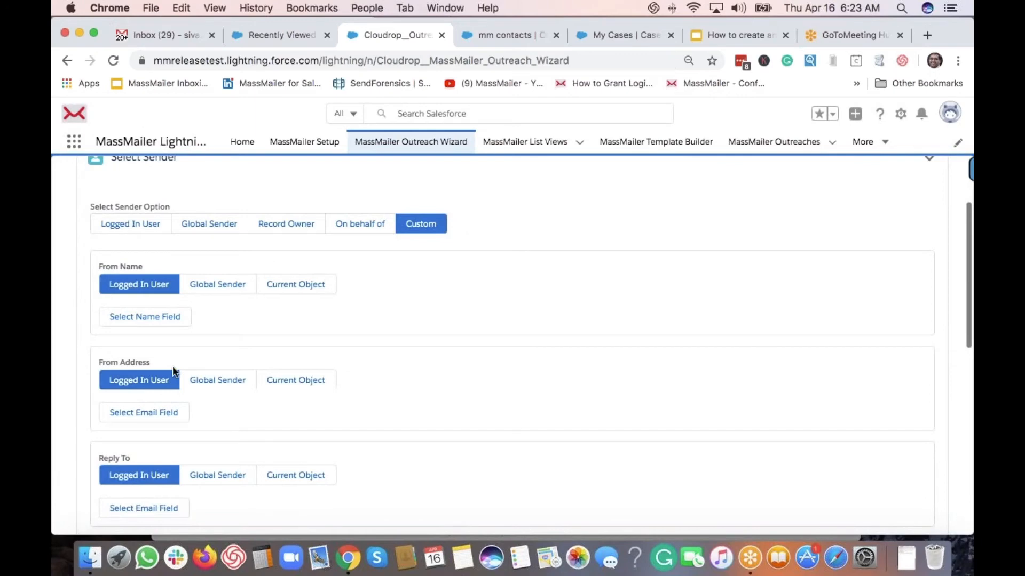
{"action": "scroll", "coordinate": [173, 371], "scroll_direction": "down", "scroll_amount": 3}
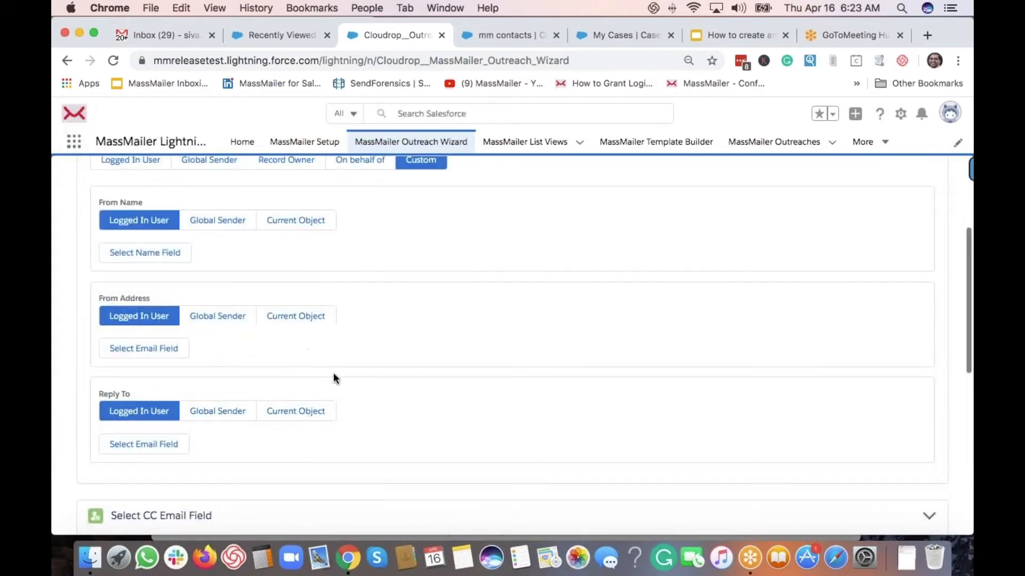
{"action": "scroll", "coordinate": [325, 371], "scroll_direction": "up", "scroll_amount": 4}
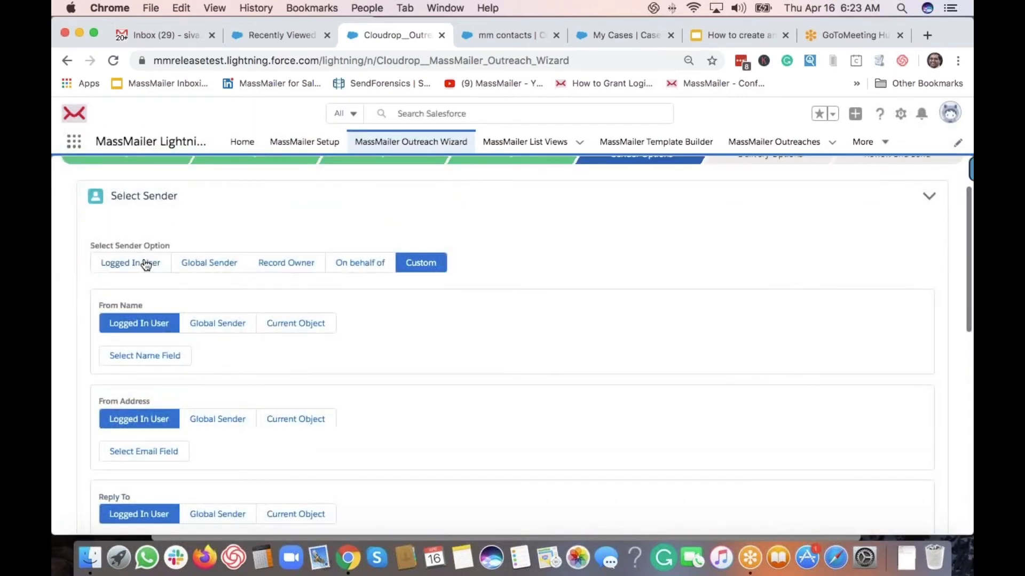
{"action": "left_click", "coordinate": [146, 265]}
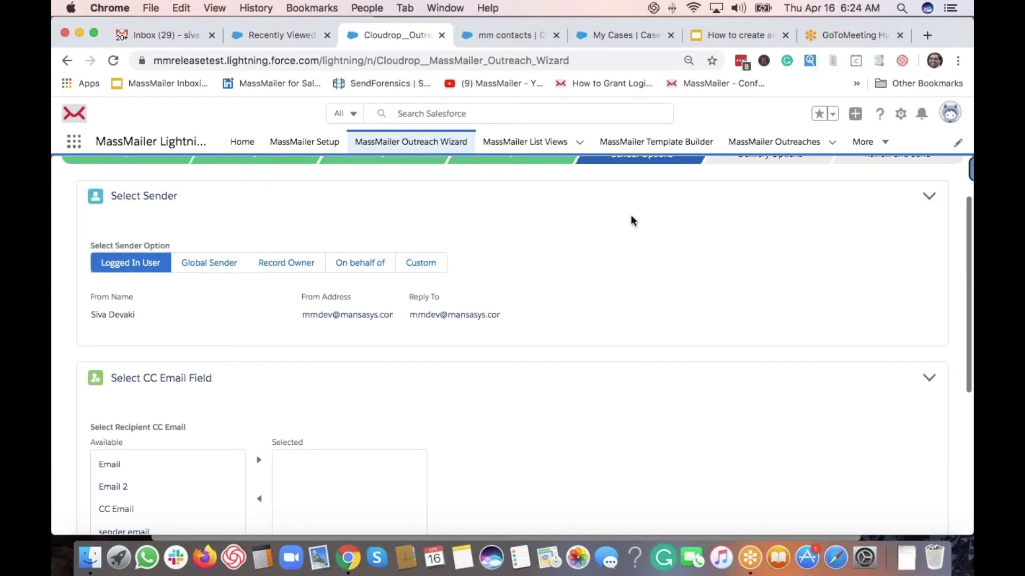
{"action": "scroll", "coordinate": [619, 238], "scroll_direction": "down", "scroll_amount": 3}
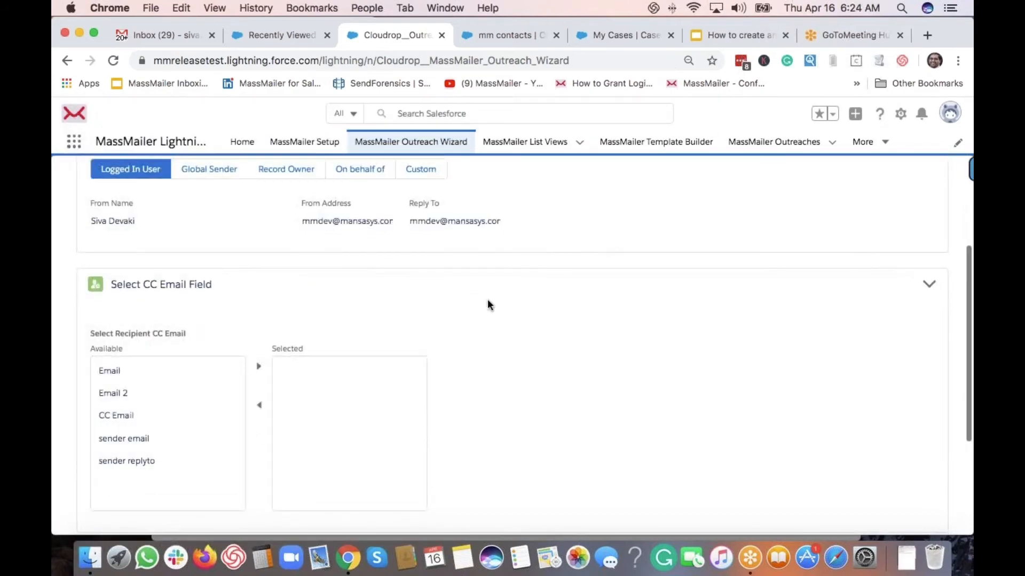
{"action": "scroll", "coordinate": [194, 324], "scroll_direction": "down", "scroll_amount": 2}
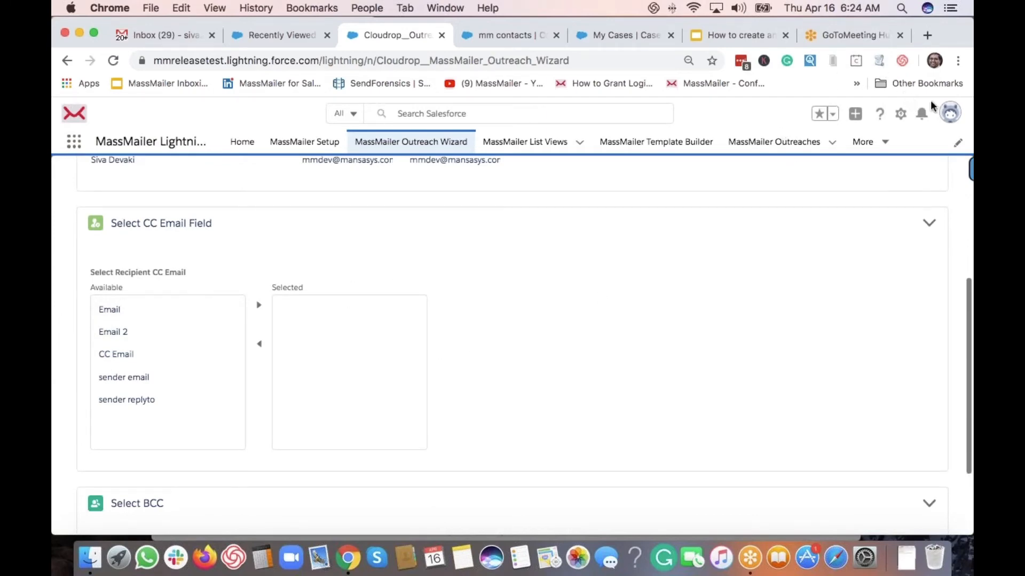
{"action": "left_click", "coordinate": [963, 48]}
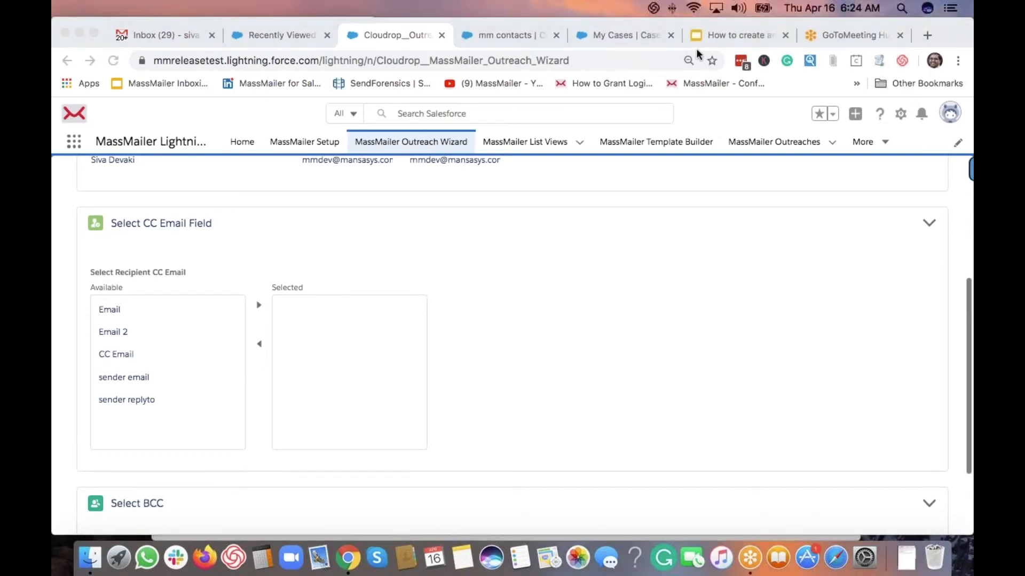
{"action": "left_click", "coordinate": [623, 274]}
{"action": "scroll", "coordinate": [627, 274], "scroll_direction": "down", "scroll_amount": 5}
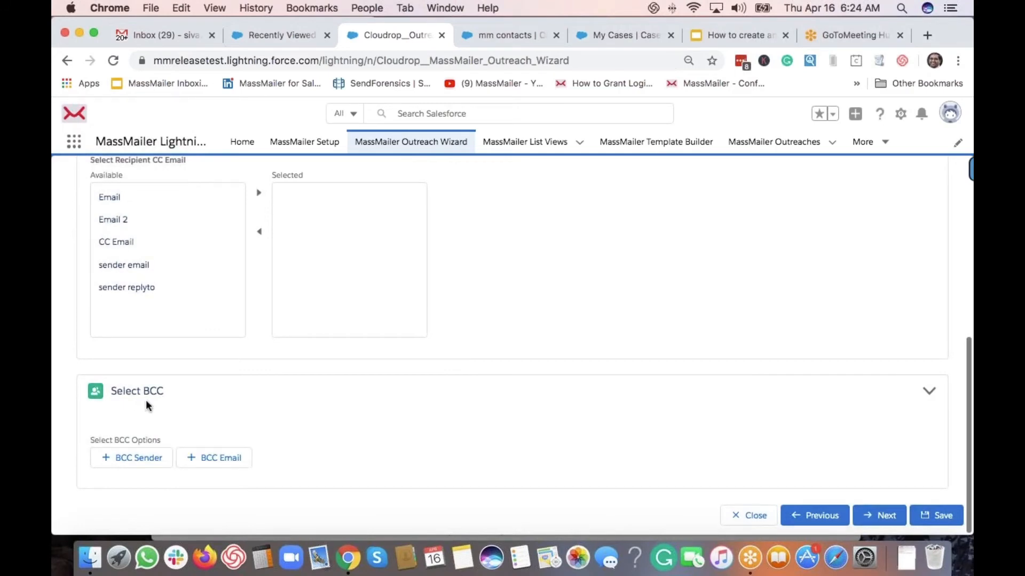
Enable BCC Sender and BCC Email with a chosen address, sending the copy once
{"action": "left_click", "coordinate": [139, 459]}
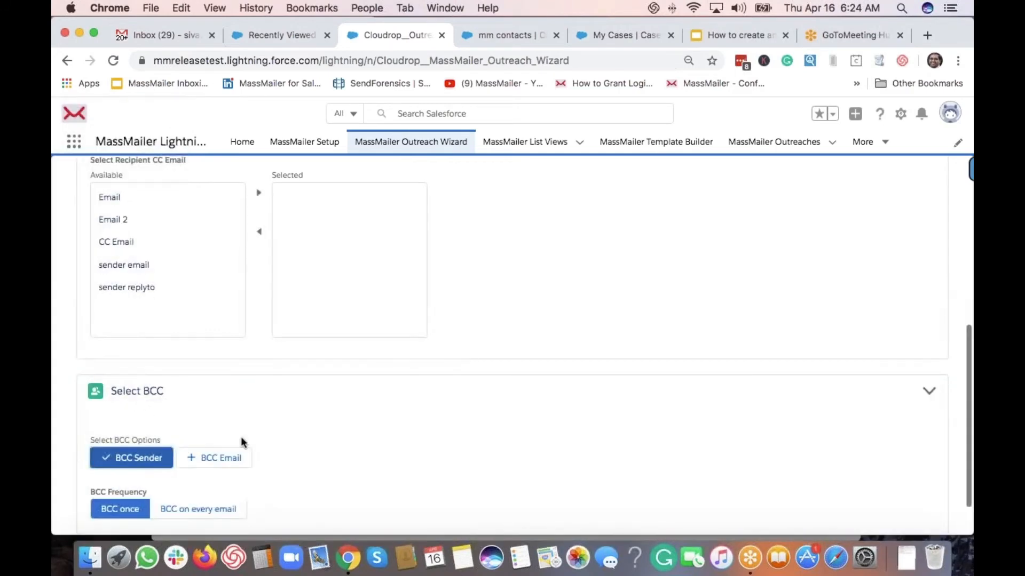
{"action": "scroll", "coordinate": [241, 437], "scroll_direction": "down", "scroll_amount": 2}
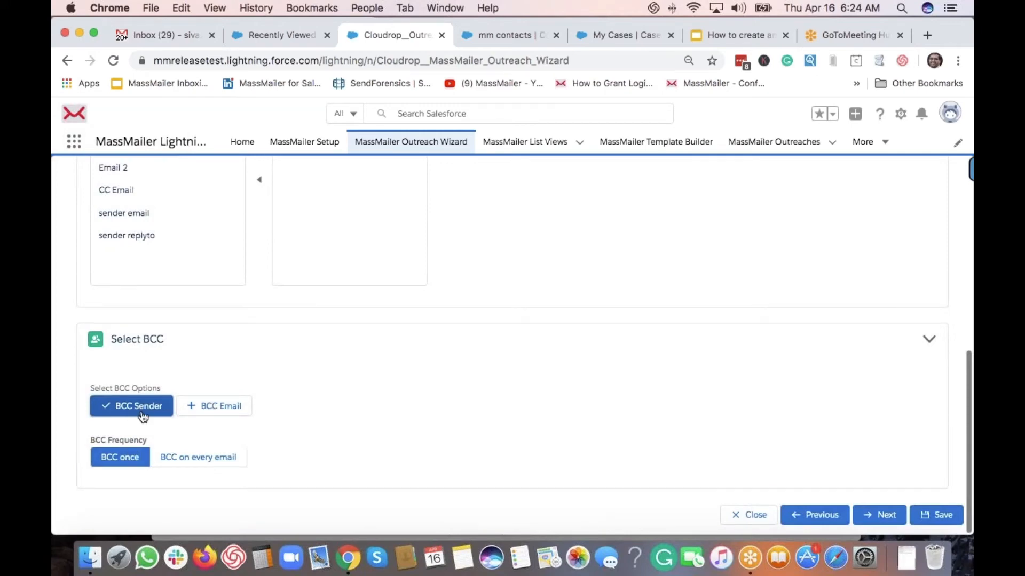
{"action": "left_click", "coordinate": [211, 412]}
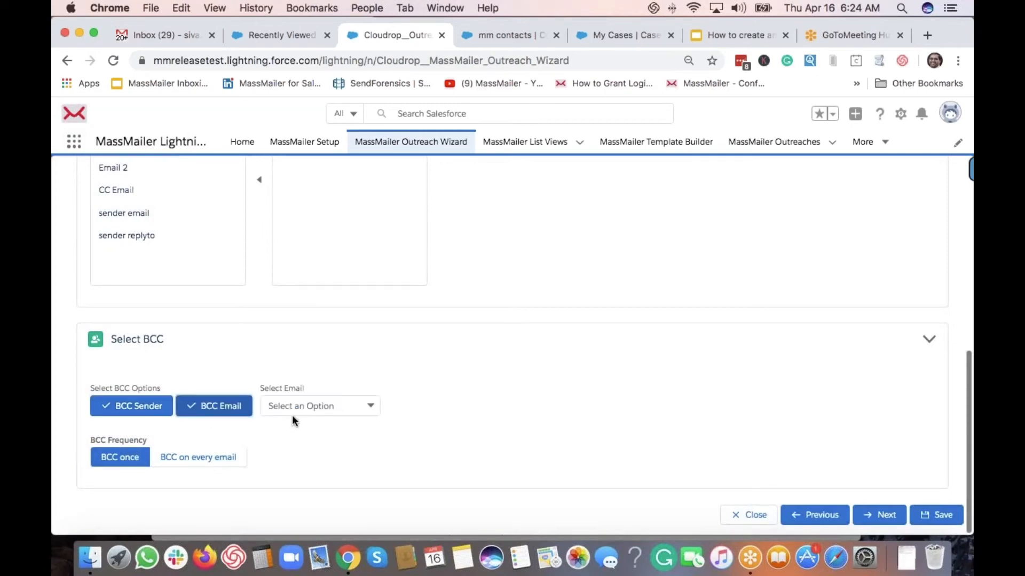
{"action": "left_click", "coordinate": [307, 406]}
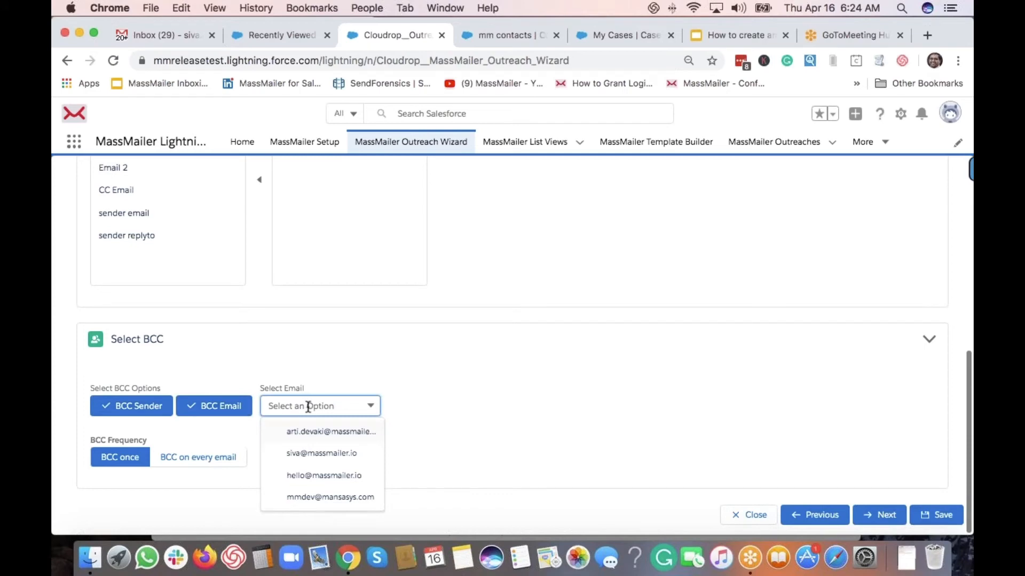
{"action": "left_click", "coordinate": [305, 453]}
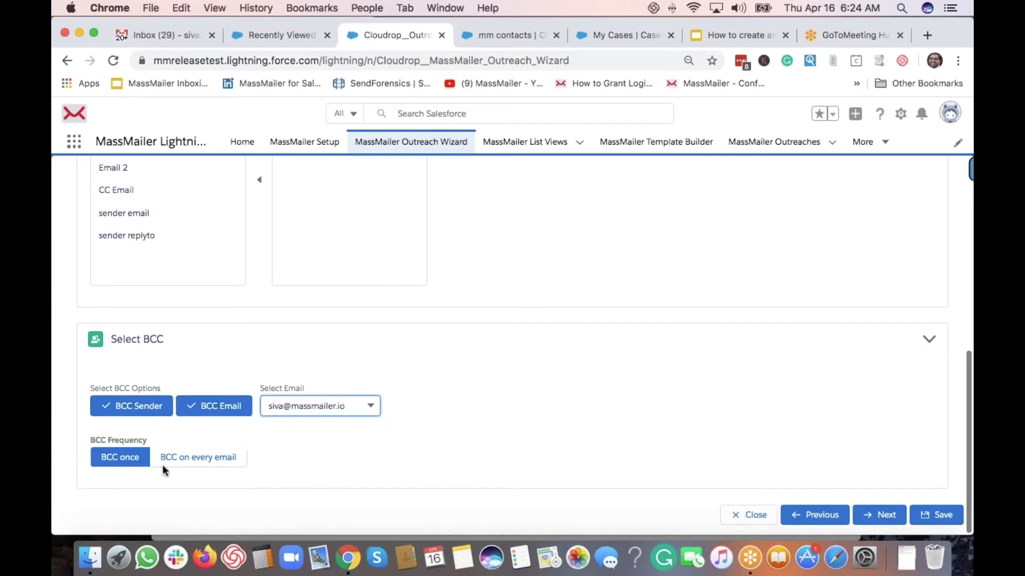
{"action": "left_click", "coordinate": [203, 465]}
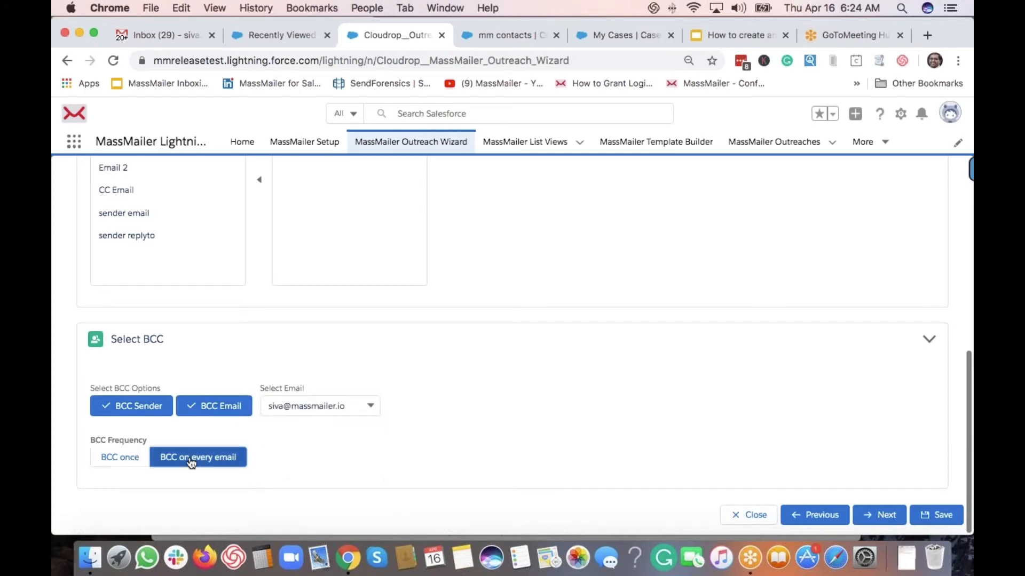
{"action": "left_click", "coordinate": [109, 461]}
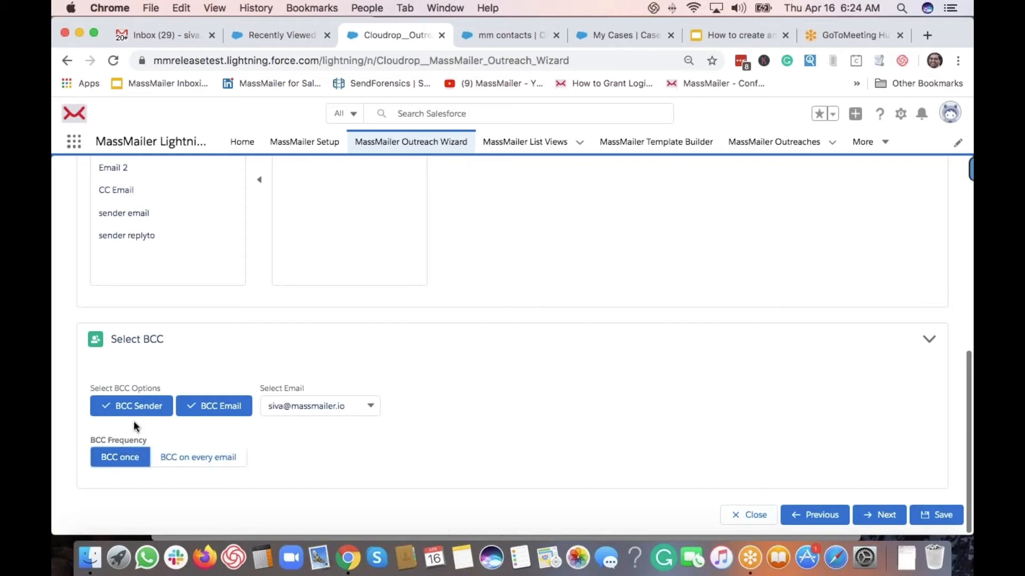
Turn both BCC options off and continue to Delivery Options
{"action": "left_click", "coordinate": [300, 407]}
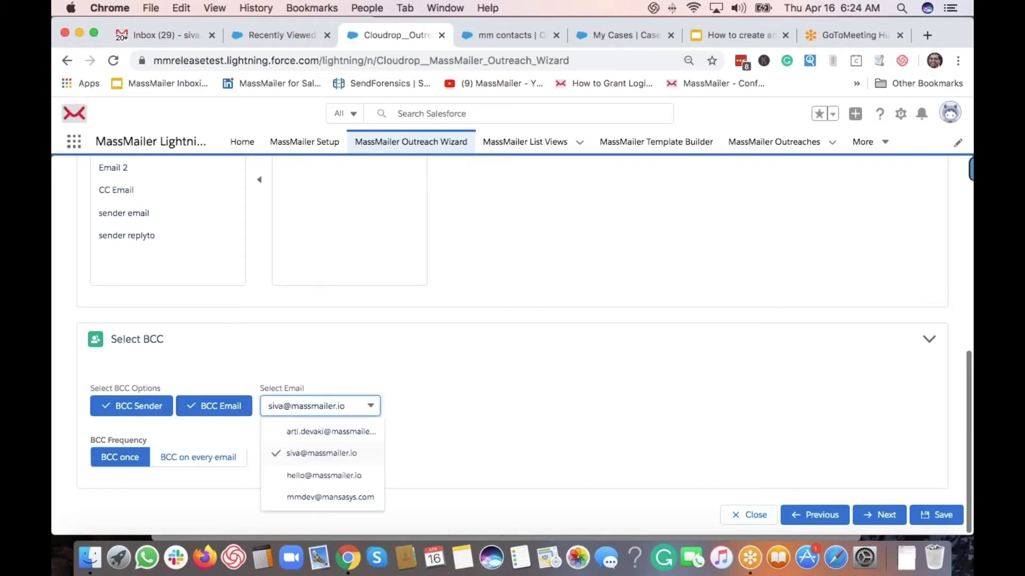
{"action": "left_click", "coordinate": [321, 457]}
{"action": "left_click", "coordinate": [216, 410]}
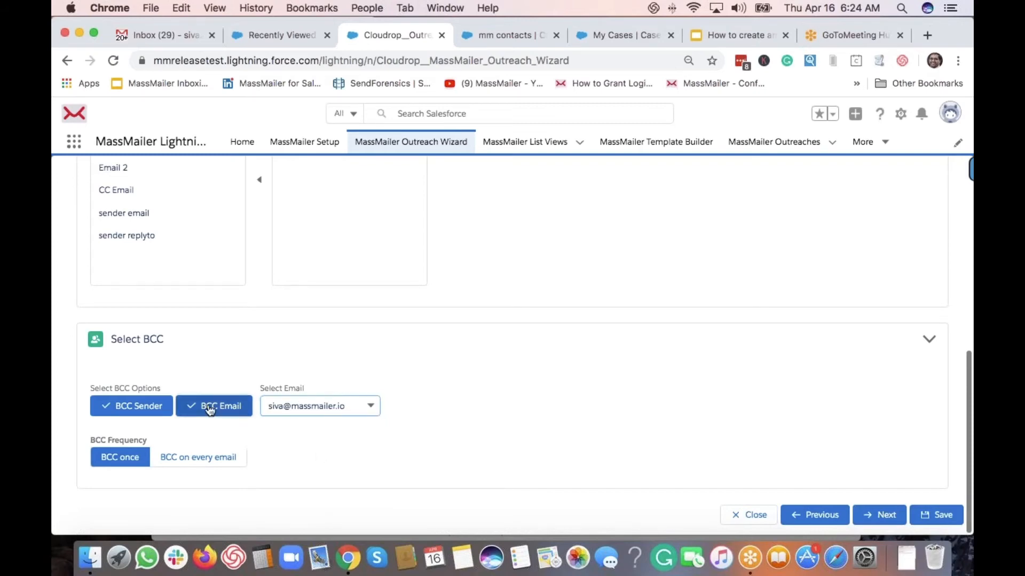
{"action": "left_click", "coordinate": [129, 411]}
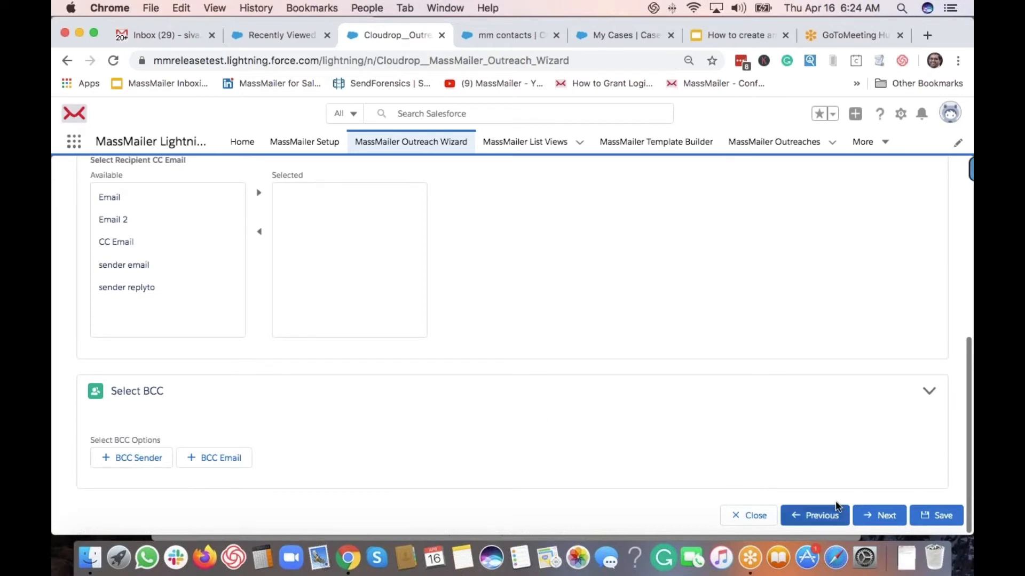
{"action": "left_click", "coordinate": [877, 515]}
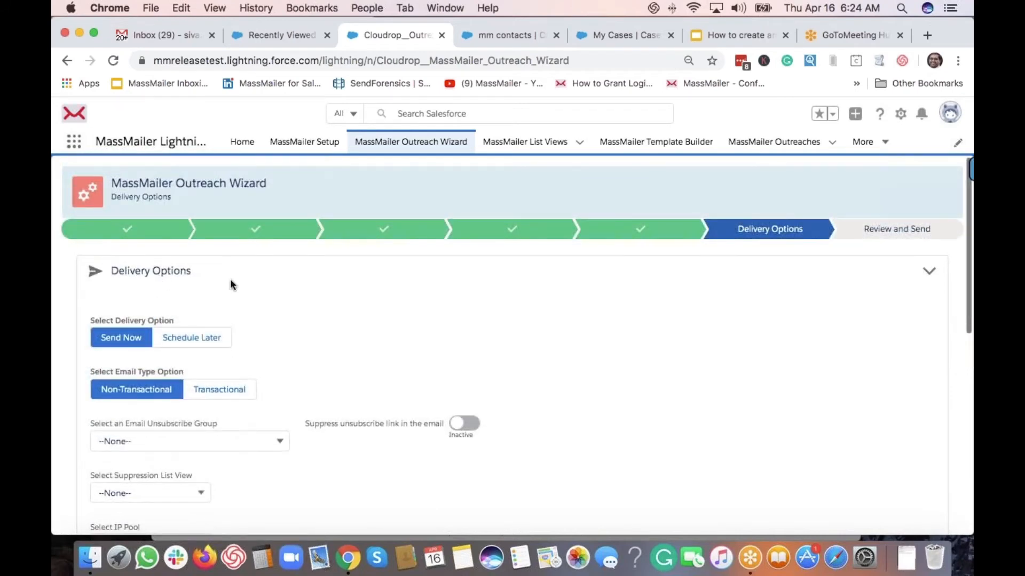
{"action": "scroll", "coordinate": [229, 278], "scroll_direction": "down", "scroll_amount": 1}
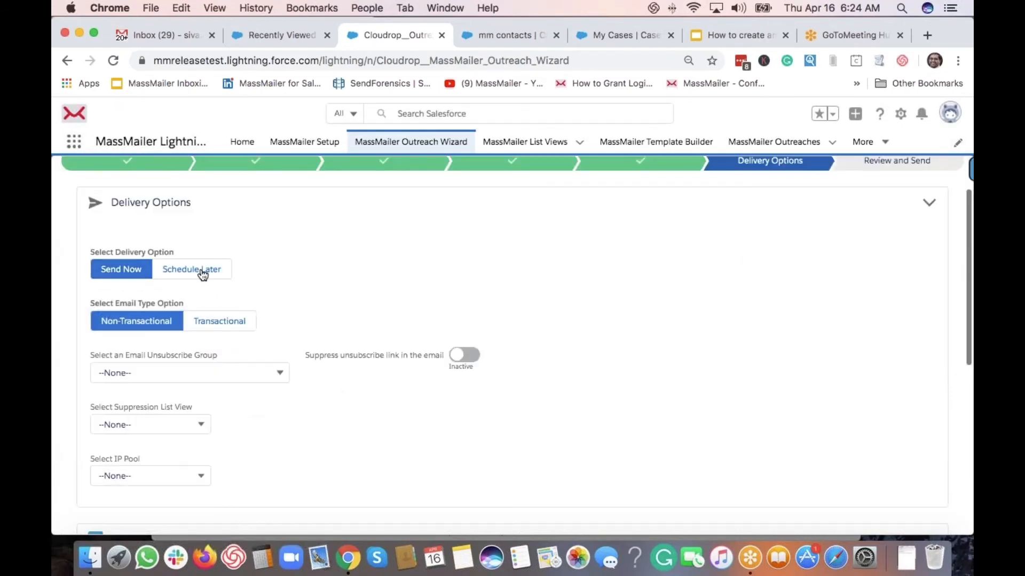
{"action": "left_click", "coordinate": [199, 270]}
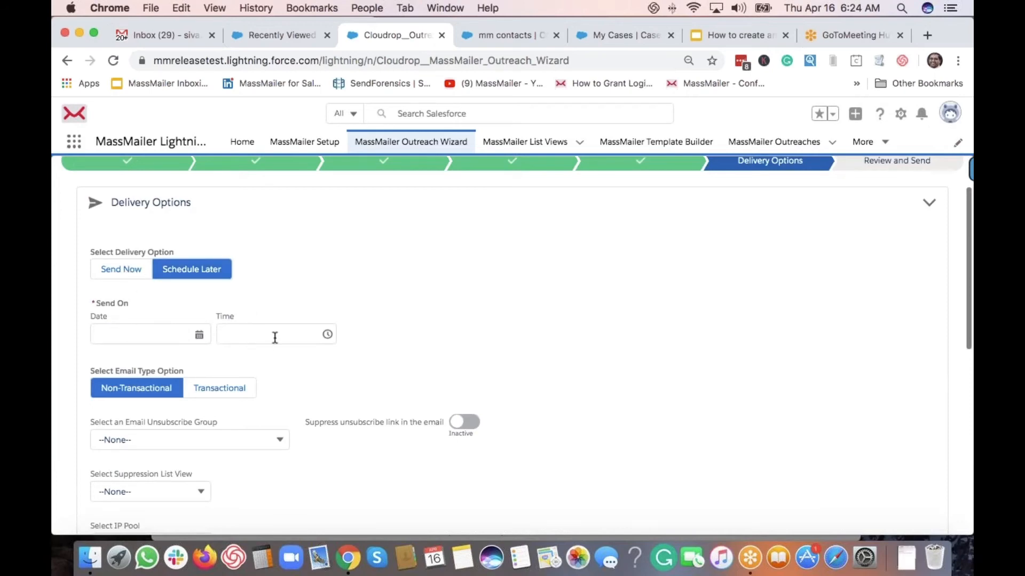
{"action": "left_click", "coordinate": [123, 269]}
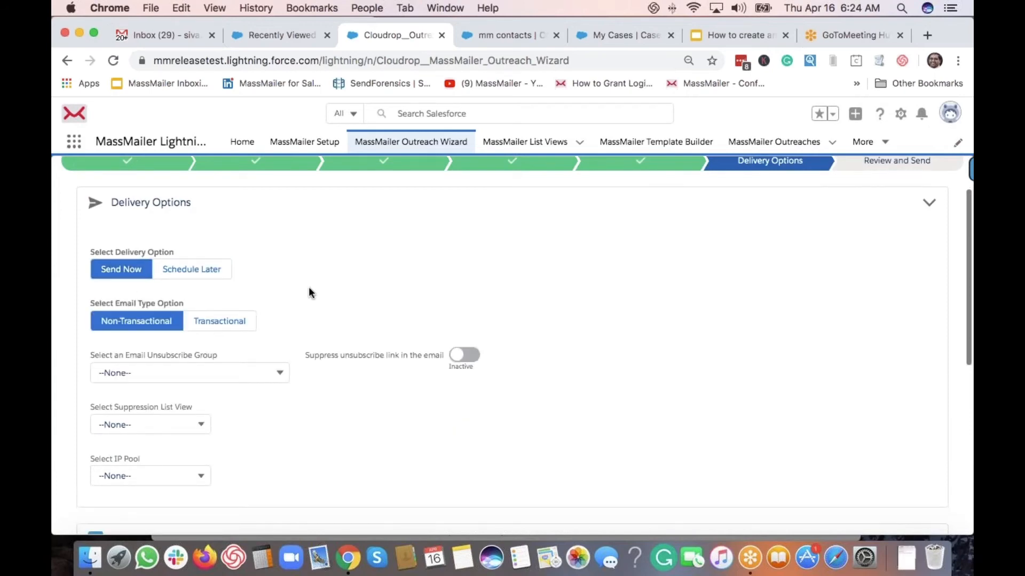
{"action": "scroll", "coordinate": [308, 286], "scroll_direction": "down", "scroll_amount": 2}
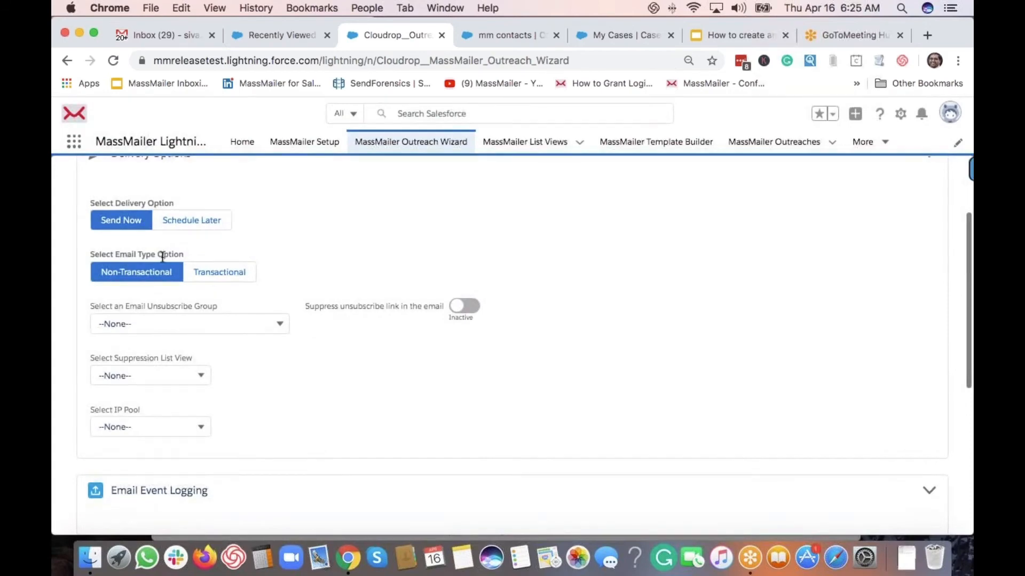
{"action": "scroll", "coordinate": [163, 257], "scroll_direction": "up", "scroll_amount": 1}
{"action": "scroll", "coordinate": [139, 248], "scroll_direction": "down", "scroll_amount": 2}
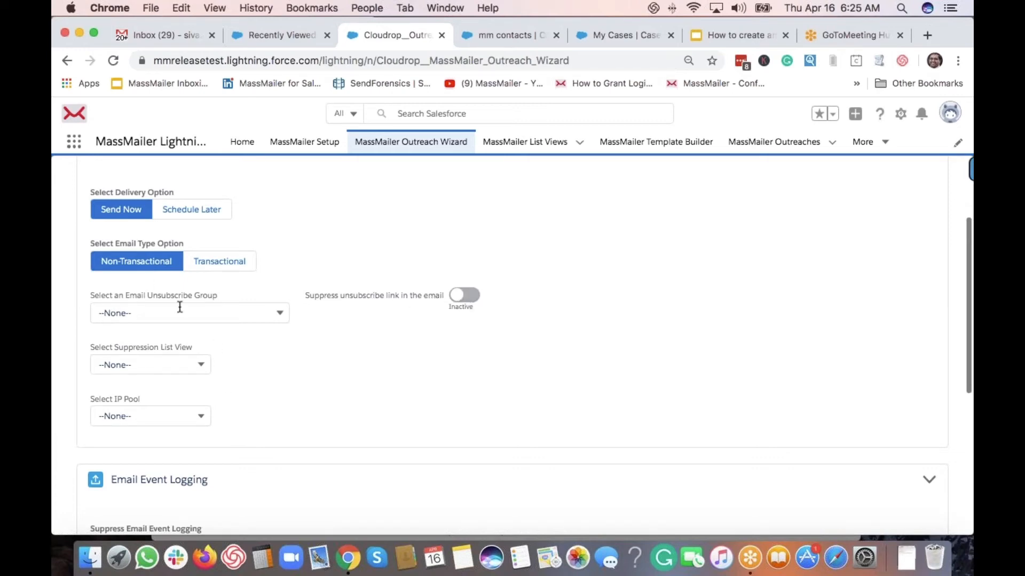
{"action": "left_click", "coordinate": [229, 265]}
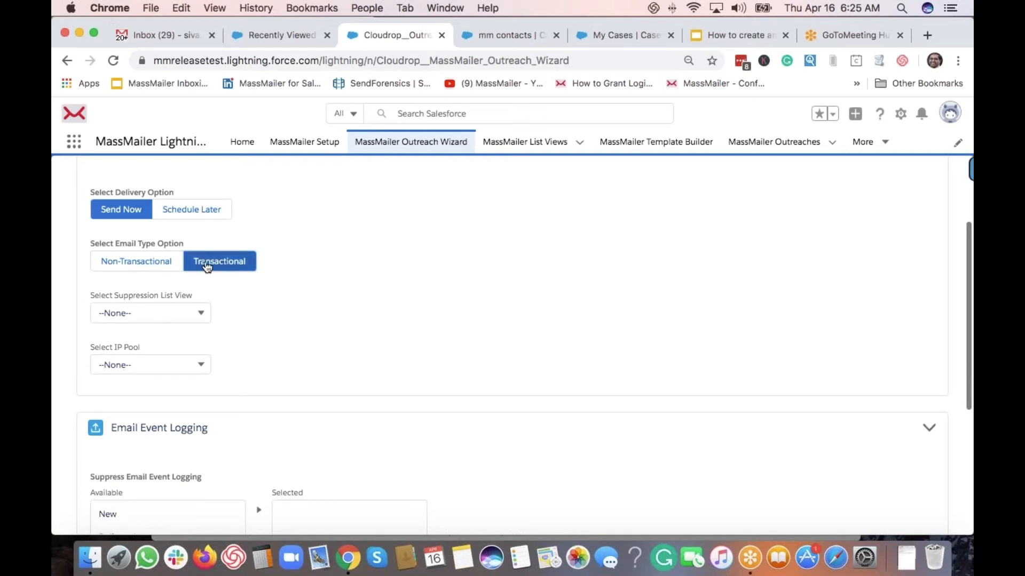
{"action": "left_click", "coordinate": [160, 264]}
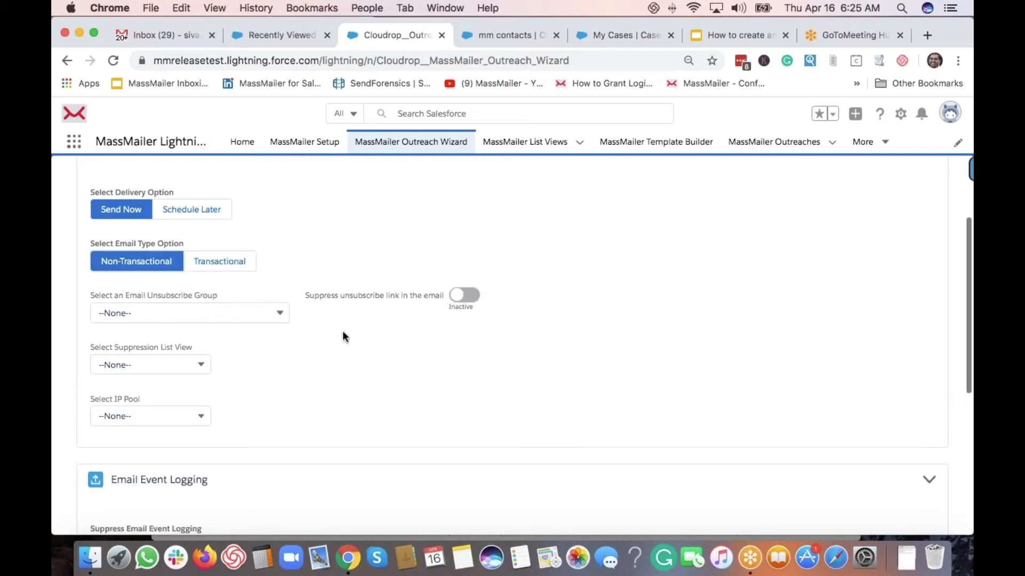
{"action": "scroll", "coordinate": [337, 350], "scroll_direction": "down", "scroll_amount": 2}
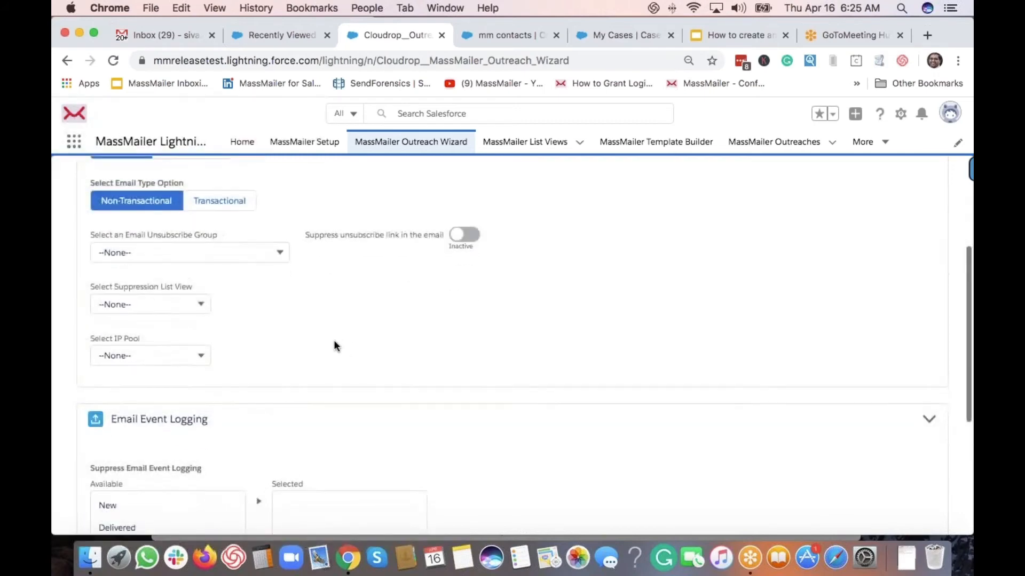
{"action": "scroll", "coordinate": [334, 340], "scroll_direction": "up", "scroll_amount": 1}
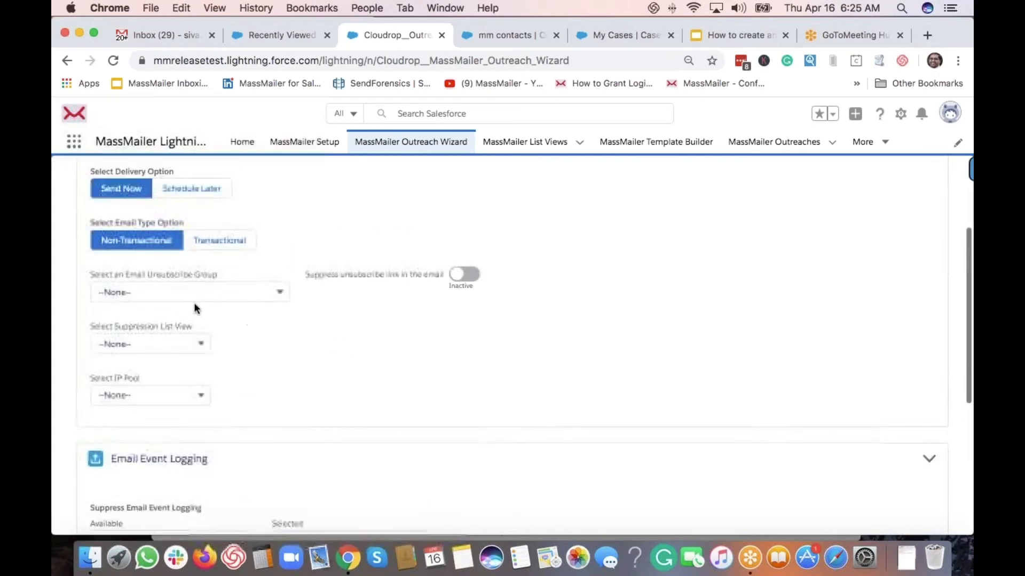
{"action": "left_click", "coordinate": [235, 295]}
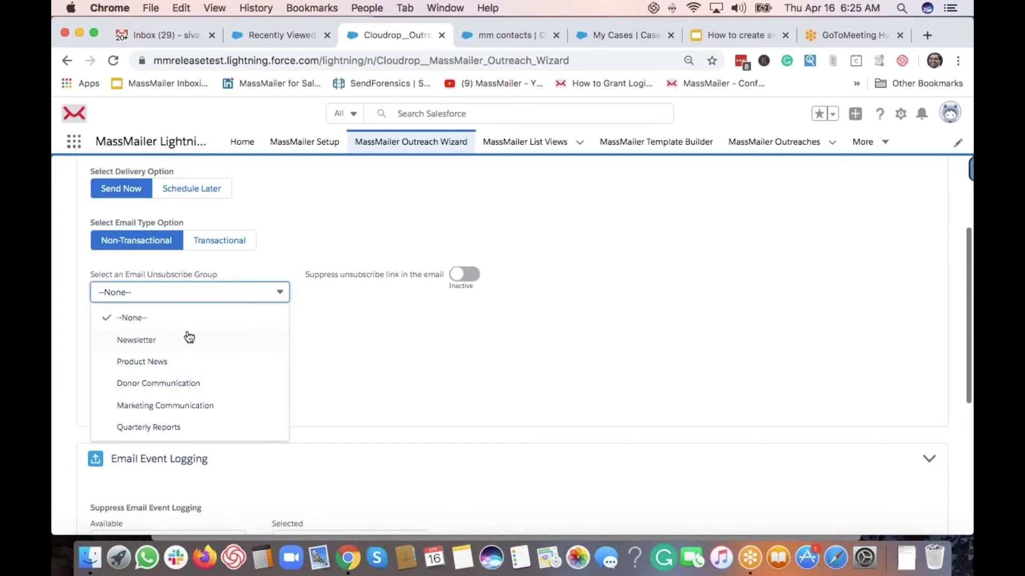
{"action": "left_click", "coordinate": [136, 324]}
{"action": "left_click", "coordinate": [286, 358]}
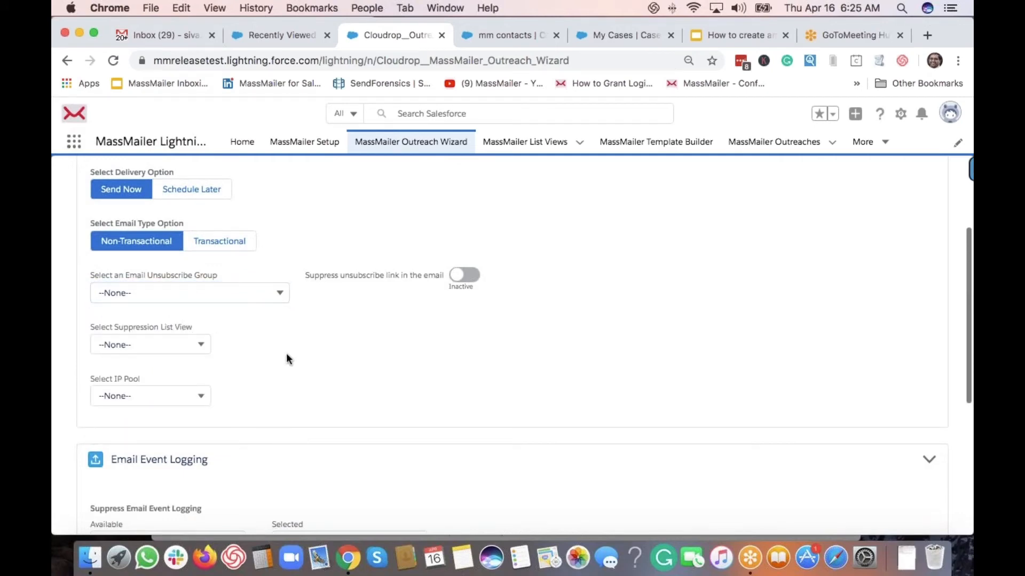
{"action": "scroll", "coordinate": [286, 356], "scroll_direction": "down", "scroll_amount": 2}
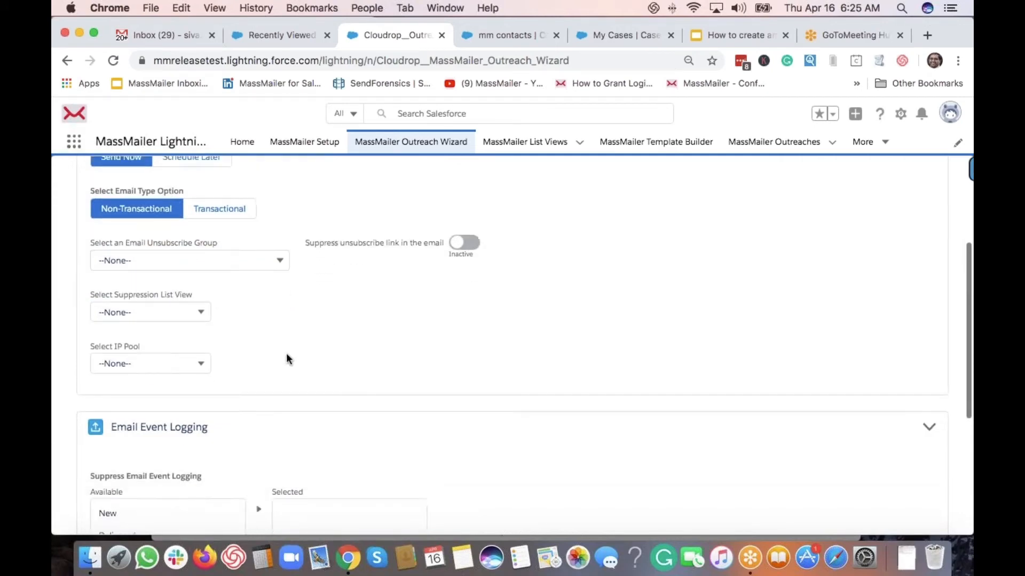
{"action": "left_click", "coordinate": [185, 303]}
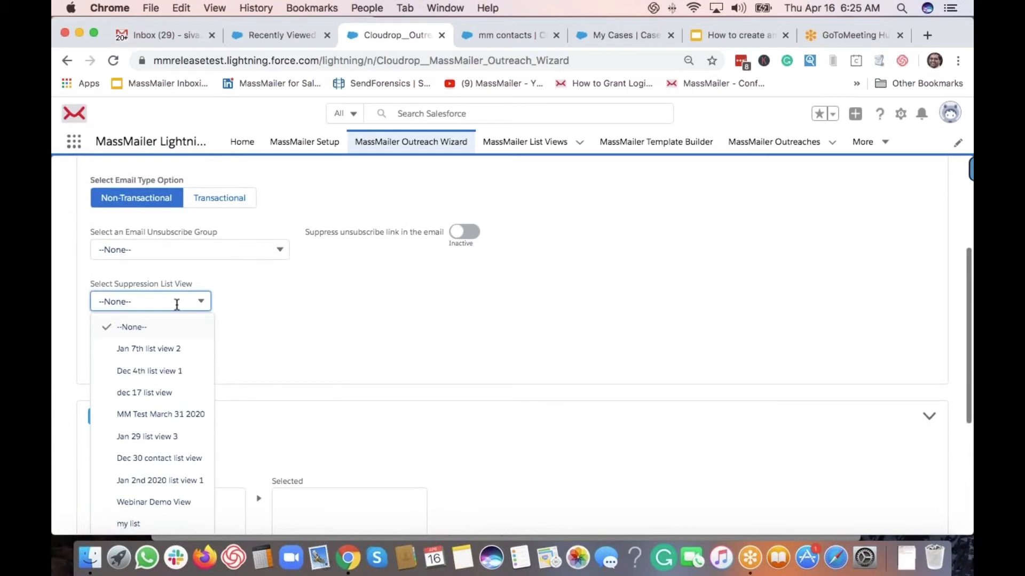
{"action": "left_click", "coordinate": [177, 334]}
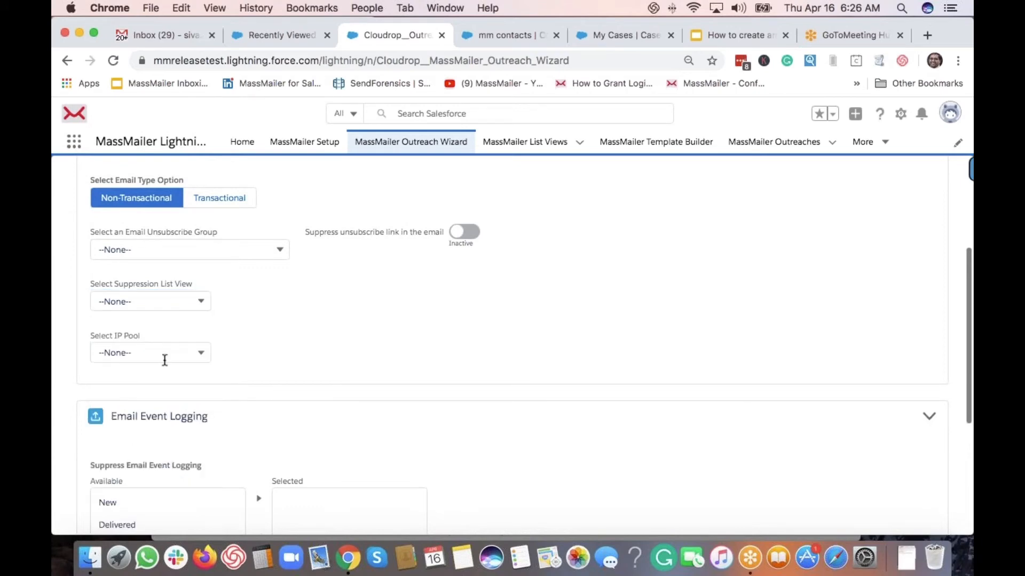
{"action": "scroll", "coordinate": [197, 354], "scroll_direction": "down", "scroll_amount": 2}
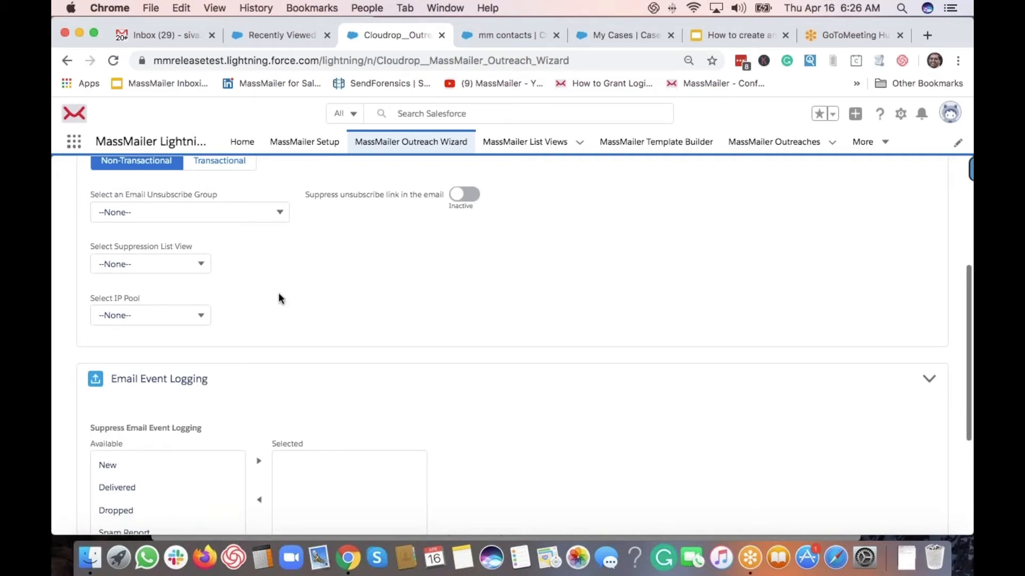
{"action": "scroll", "coordinate": [277, 286], "scroll_direction": "down", "scroll_amount": 2}
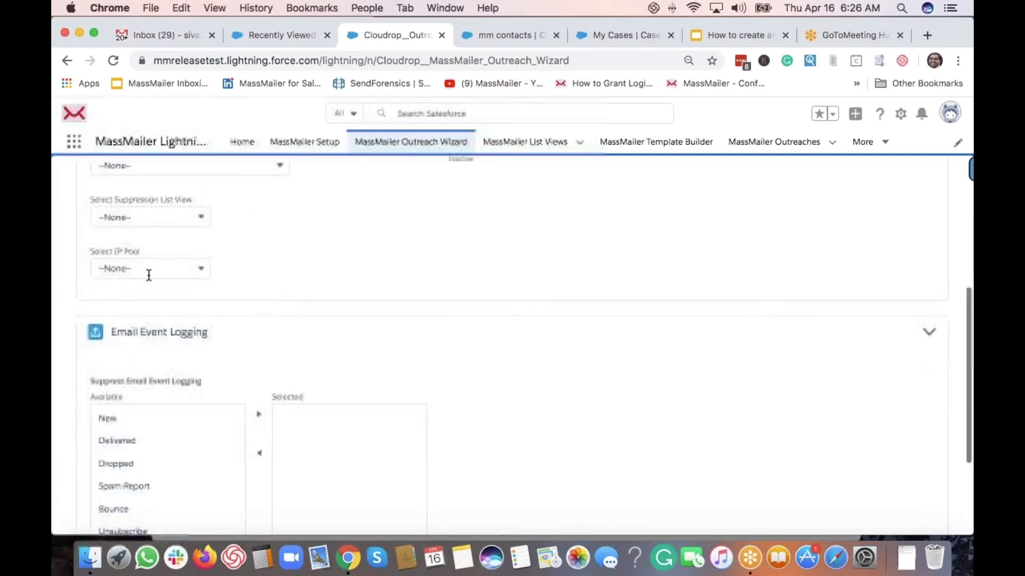
{"action": "scroll", "coordinate": [298, 265], "scroll_direction": "down", "scroll_amount": 5}
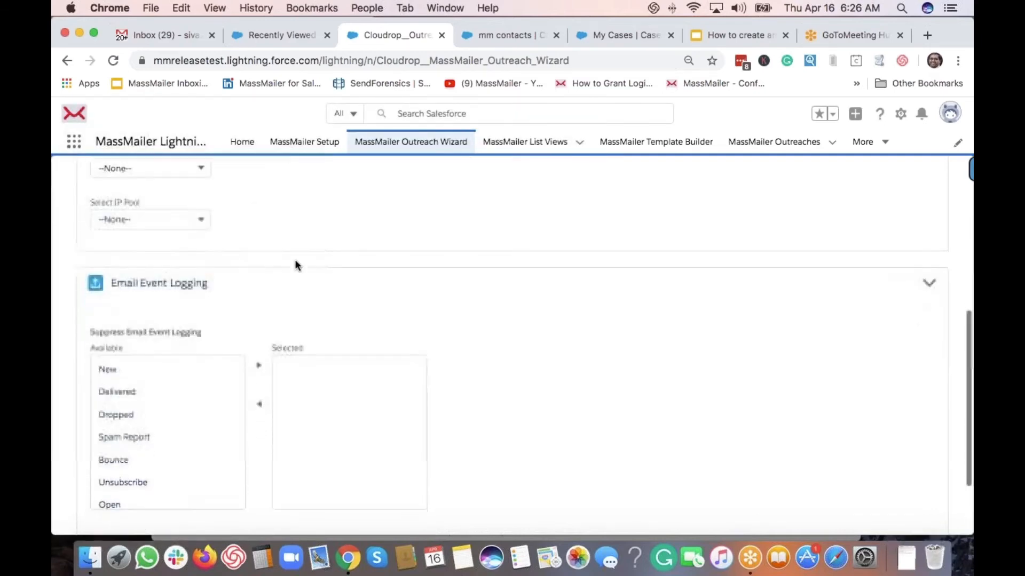
{"action": "scroll", "coordinate": [303, 267], "scroll_direction": "down", "scroll_amount": 2}
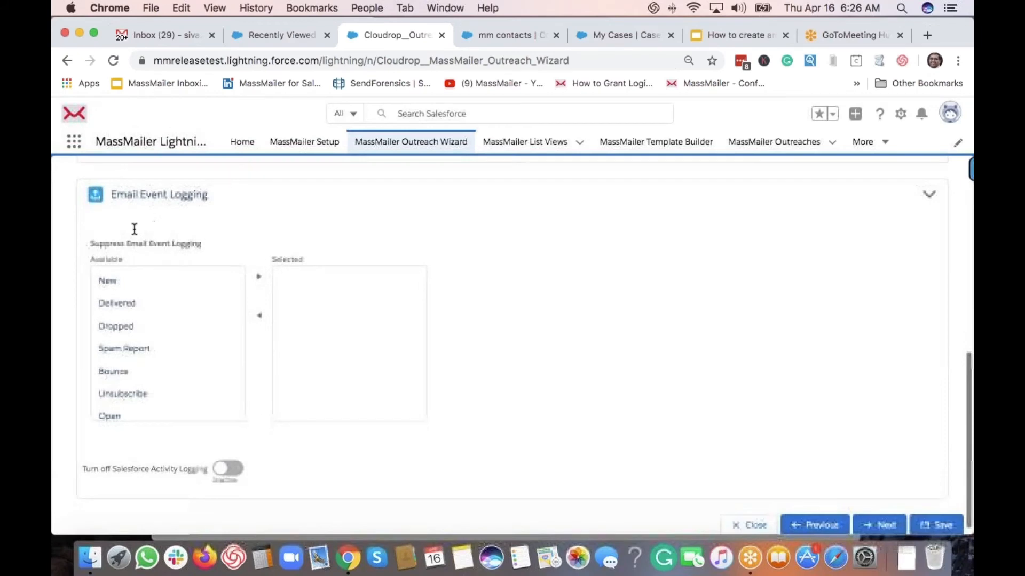
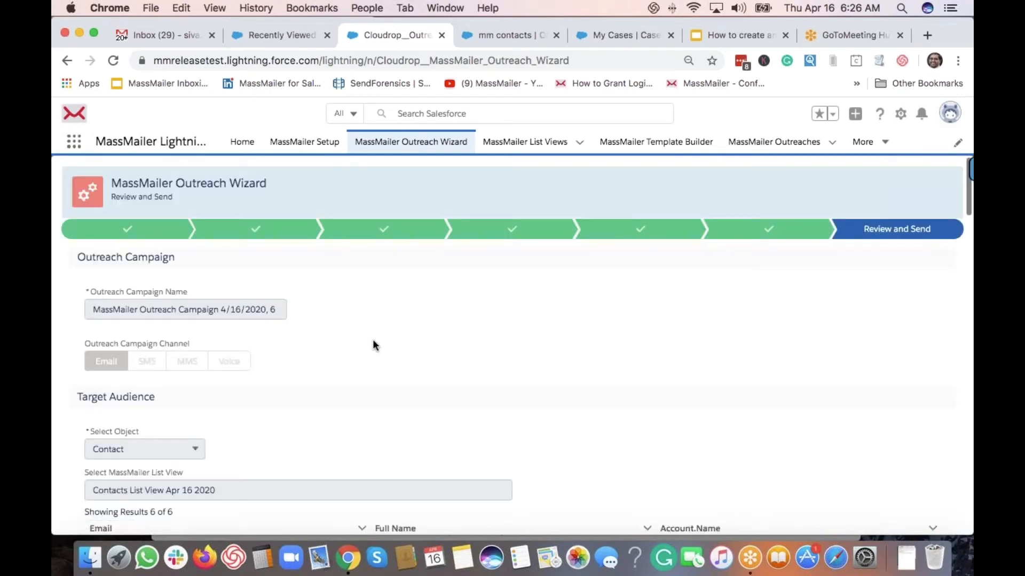
Preview the outreach email at the Delivery Options step, then close the preview
{"action": "scroll", "coordinate": [486, 328], "scroll_direction": "down", "scroll_amount": 1}
{"action": "scroll", "coordinate": [486, 343], "scroll_direction": "down", "scroll_amount": 4}
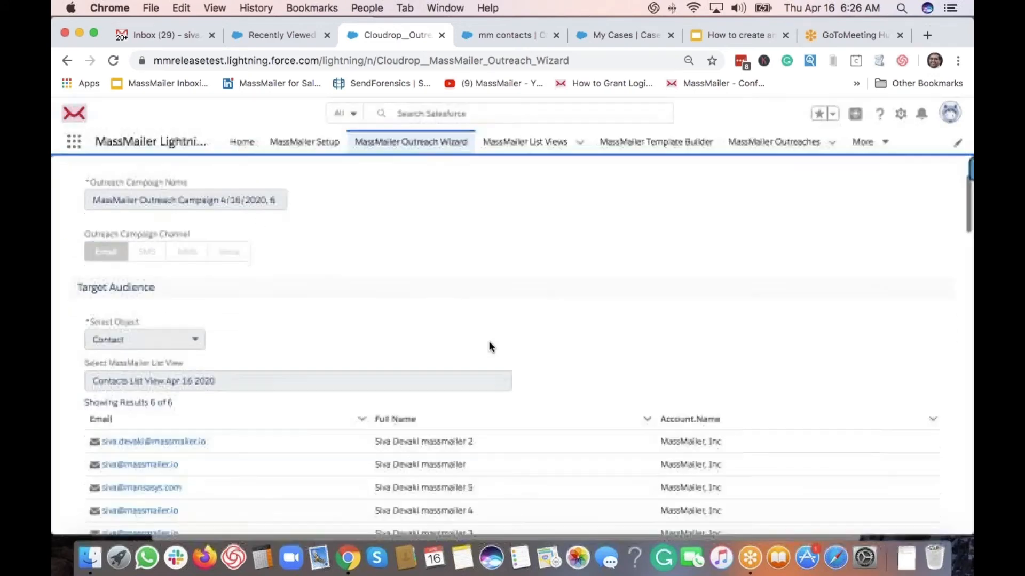
{"action": "scroll", "coordinate": [489, 346], "scroll_direction": "down", "scroll_amount": 9}
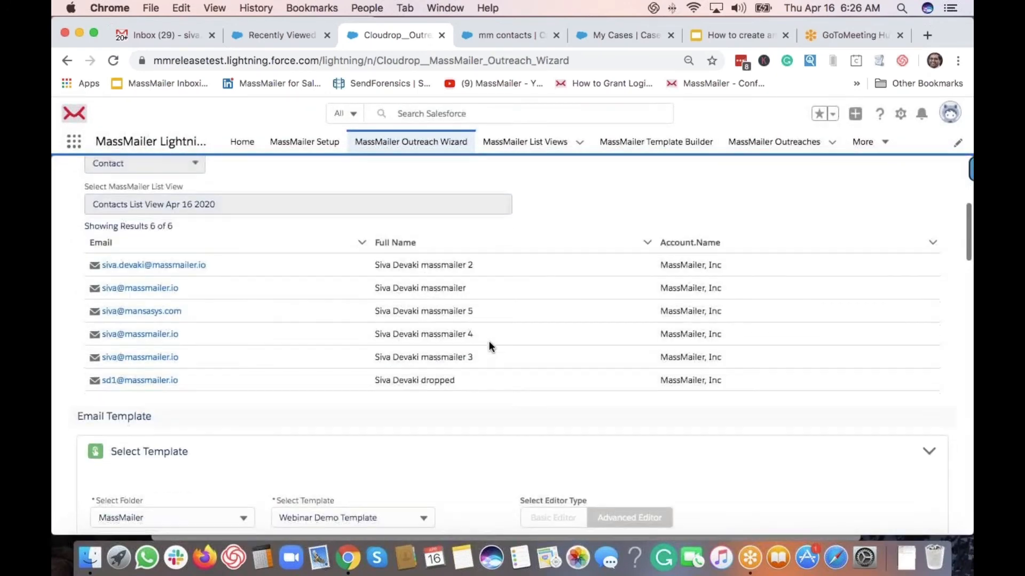
{"action": "scroll", "coordinate": [489, 346], "scroll_direction": "down", "scroll_amount": 15}
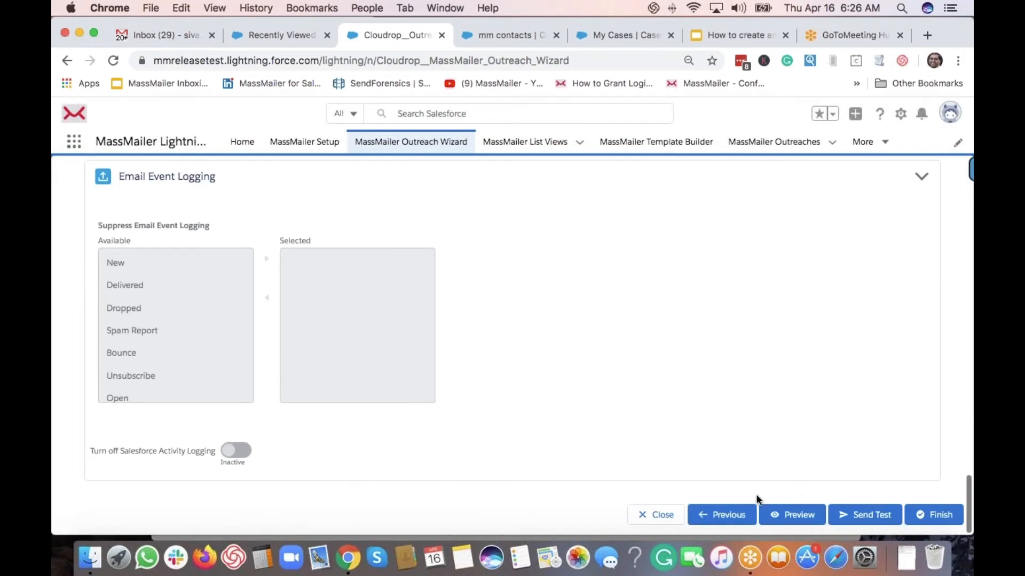
{"action": "left_click", "coordinate": [787, 522]}
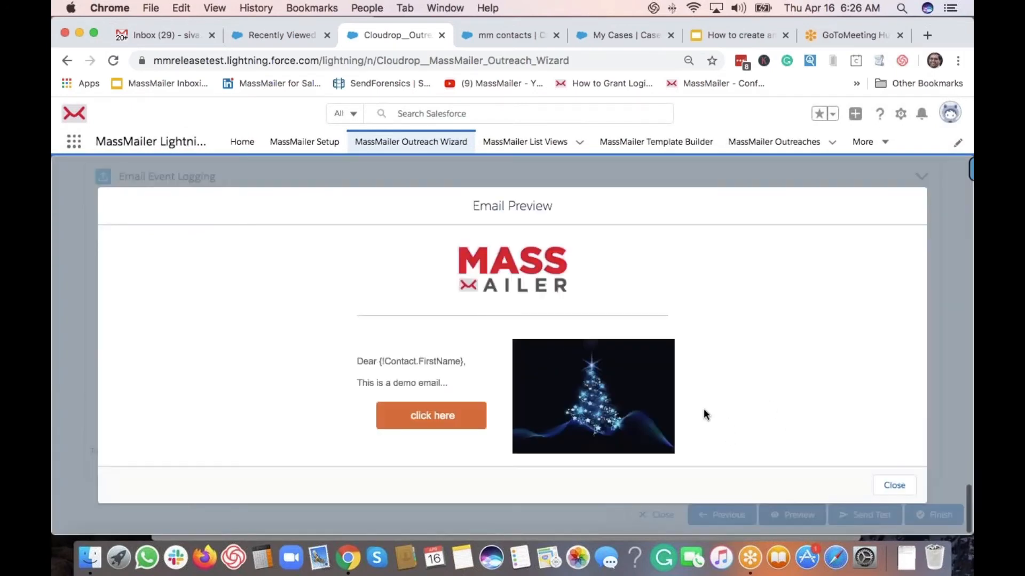
{"action": "left_click", "coordinate": [902, 489]}
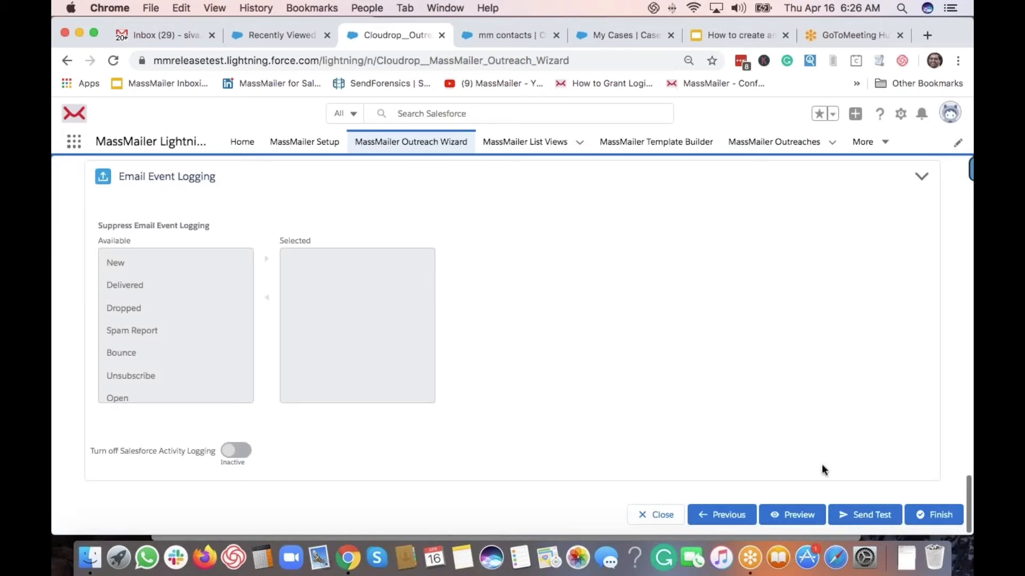
Open the test email form, pick a contact for merge fields, then cancel the test send
{"action": "left_click", "coordinate": [871, 515]}
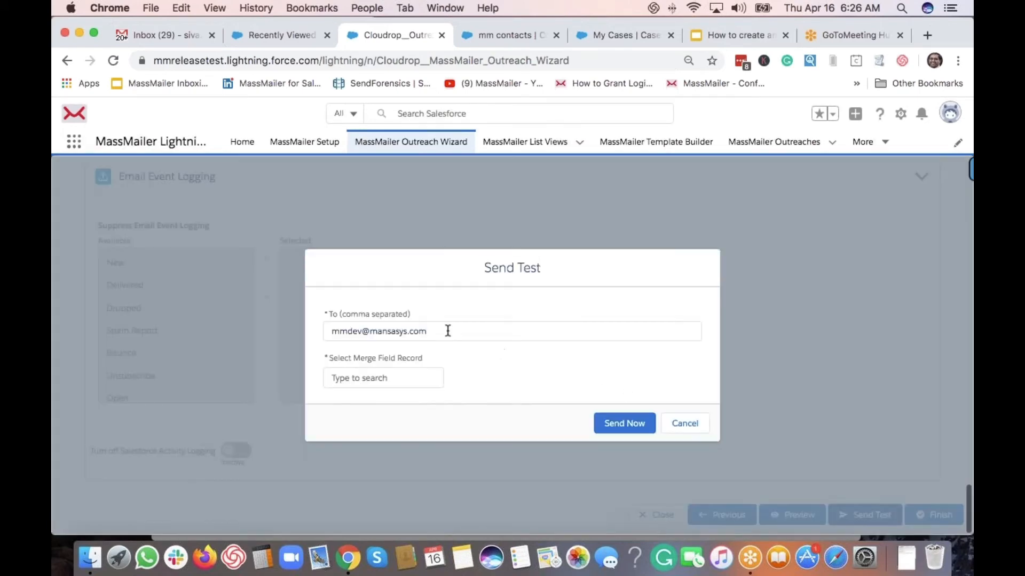
{"action": "left_click", "coordinate": [444, 331]}
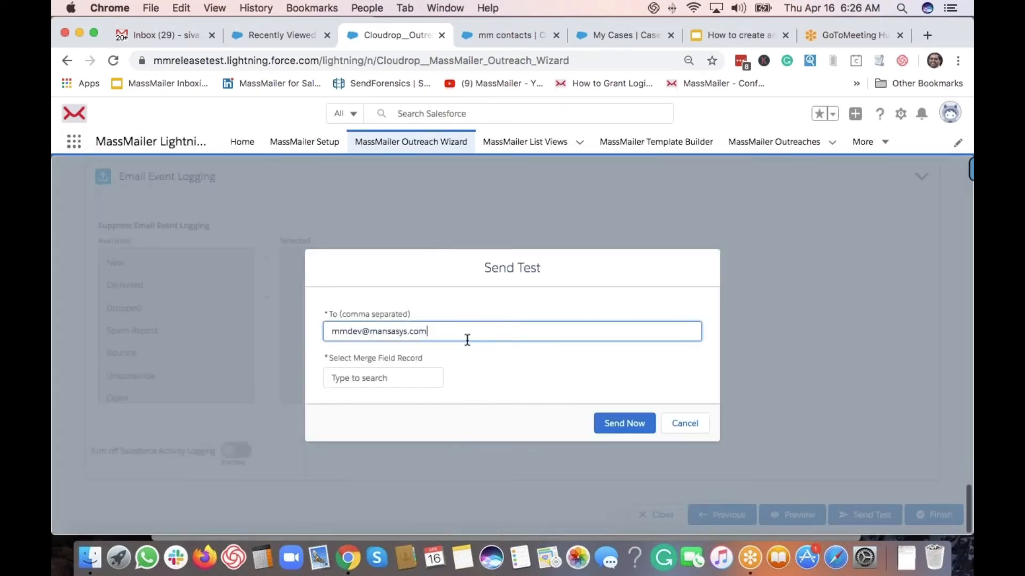
{"action": "left_click", "coordinate": [394, 378]}
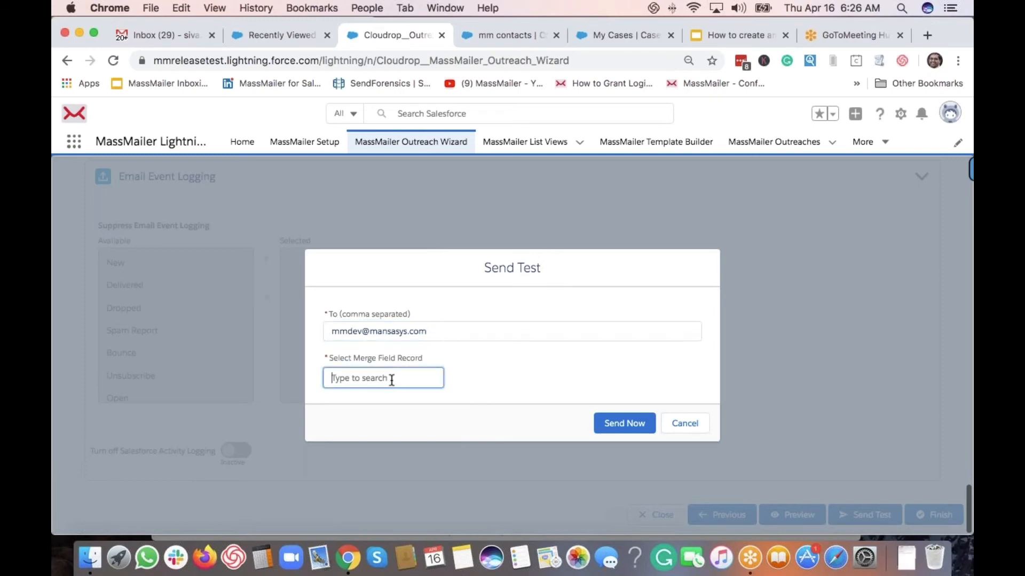
{"action": "scroll", "coordinate": [391, 380], "scroll_direction": "down", "scroll_amount": 2}
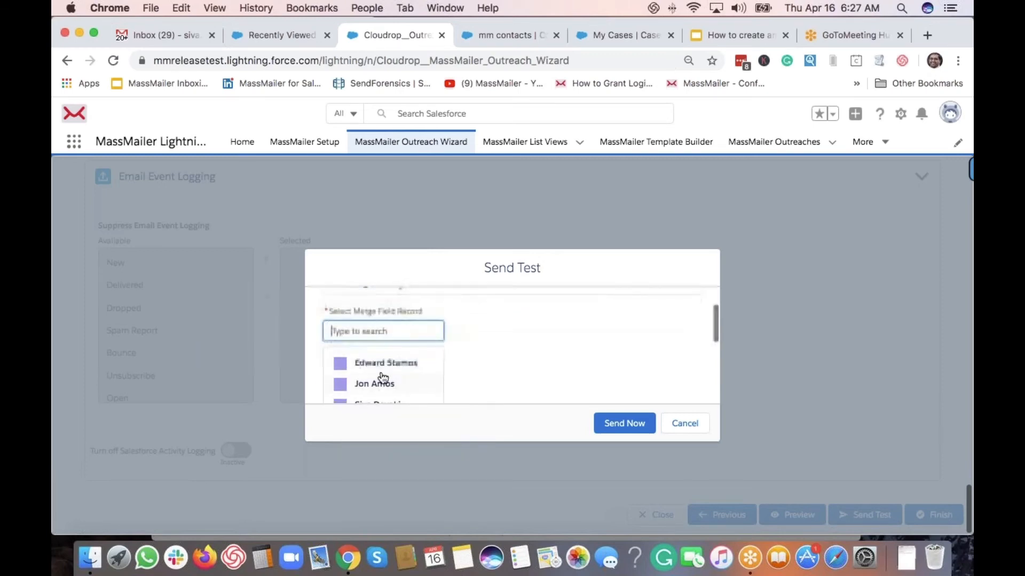
{"action": "left_click", "coordinate": [376, 365]}
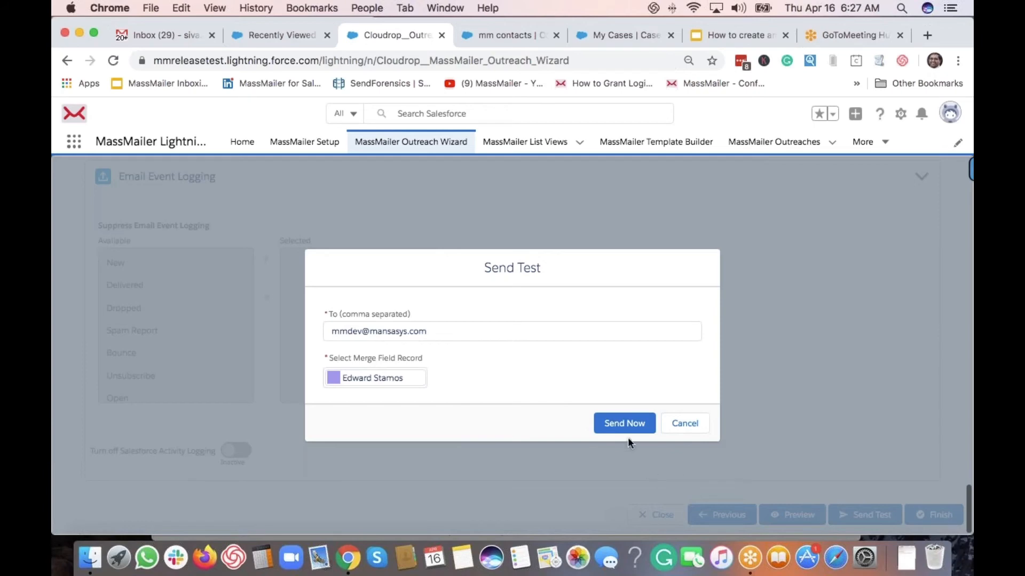
{"action": "left_click", "coordinate": [687, 427]}
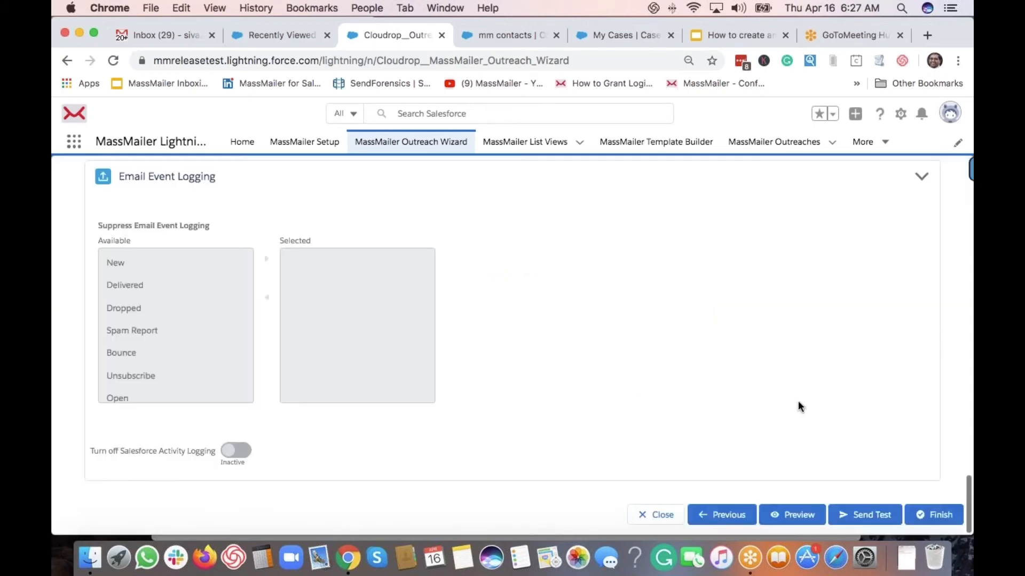
Finish and confirm the campaign, then review the new outreach record showing Completed
{"action": "left_click", "coordinate": [941, 515]}
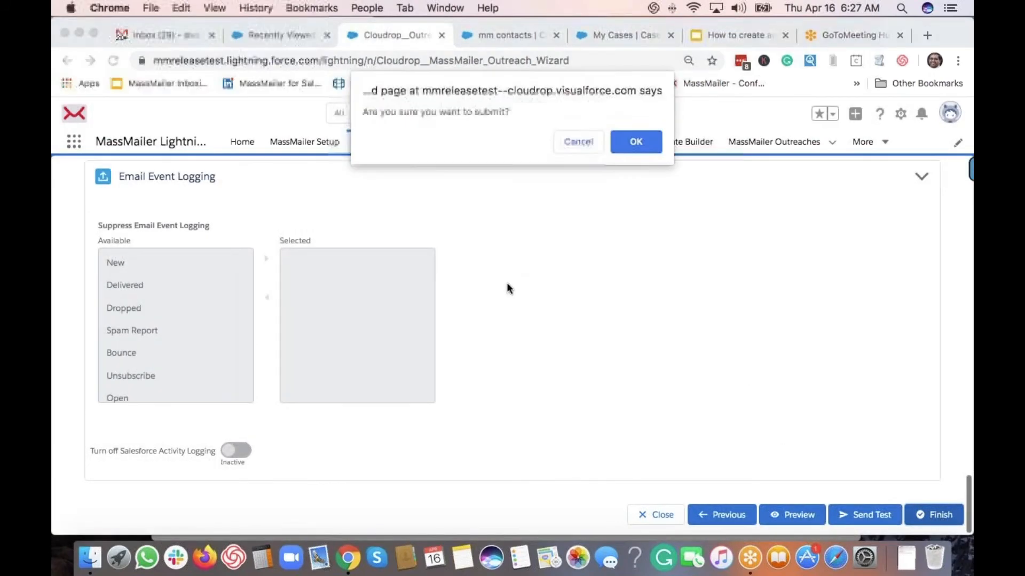
{"action": "left_click", "coordinate": [636, 142]}
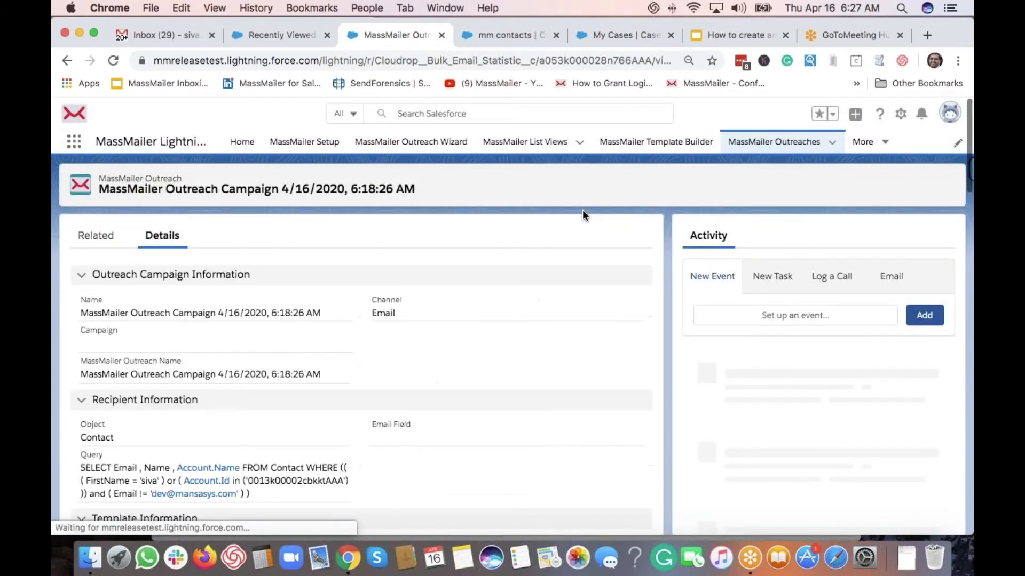
{"action": "scroll", "coordinate": [375, 368], "scroll_direction": "down", "scroll_amount": 6}
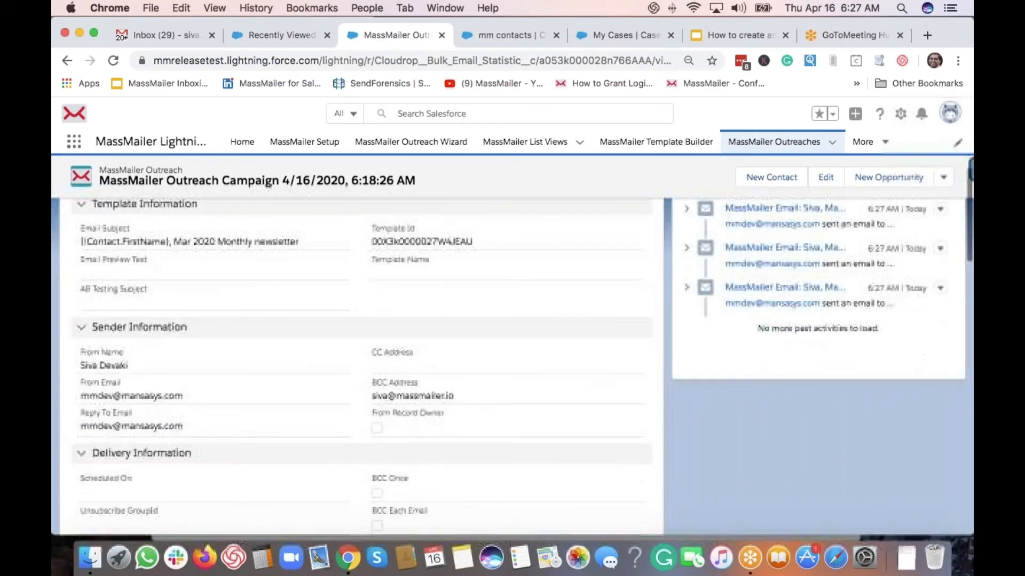
{"action": "scroll", "coordinate": [281, 395], "scroll_direction": "down", "scroll_amount": 5}
{"action": "scroll", "coordinate": [320, 395], "scroll_direction": "down", "scroll_amount": 6}
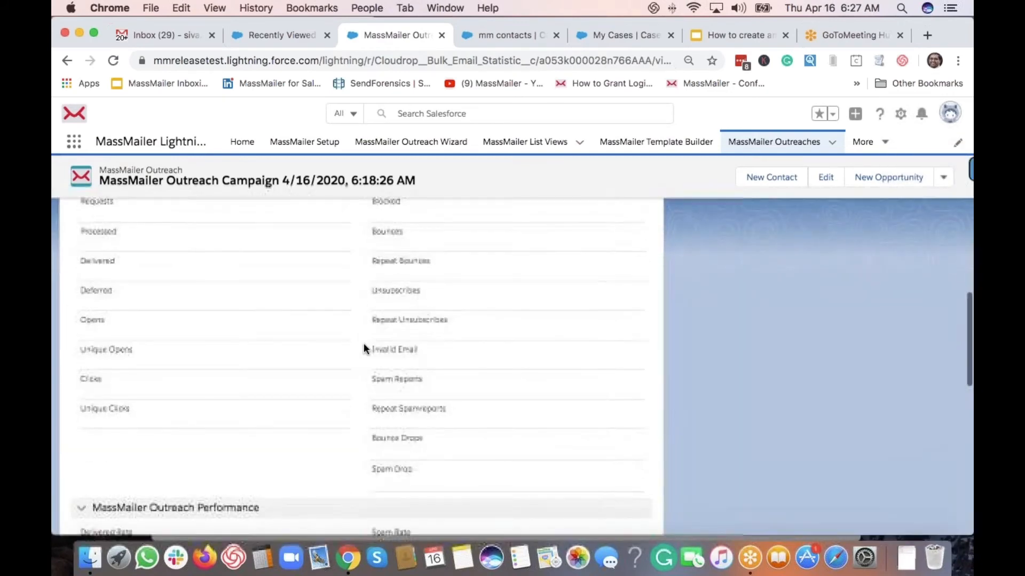
{"action": "scroll", "coordinate": [363, 414], "scroll_direction": "up", "scroll_amount": 8}
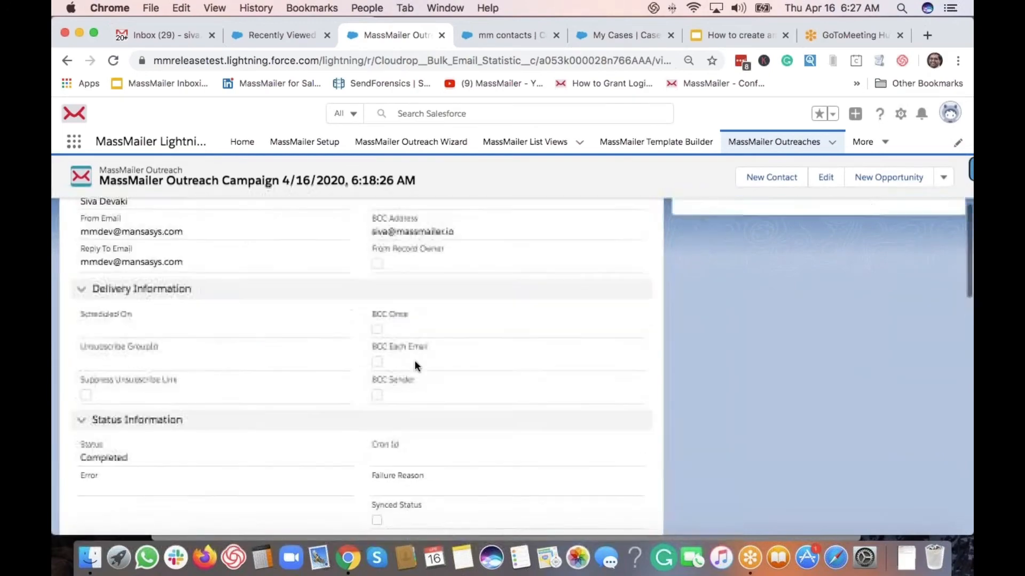
{"action": "scroll", "coordinate": [414, 360], "scroll_direction": "up", "scroll_amount": 10}
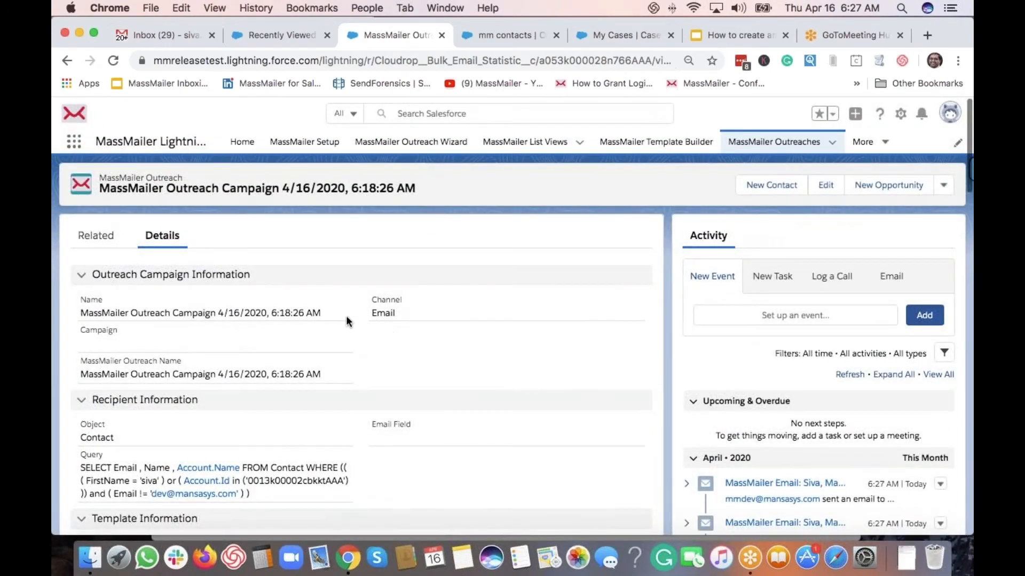
Search Salesforce for the contact's name and open the matching massmailer contact record
{"action": "left_click", "coordinate": [468, 111]}
{"action": "type", "text": "siva"}
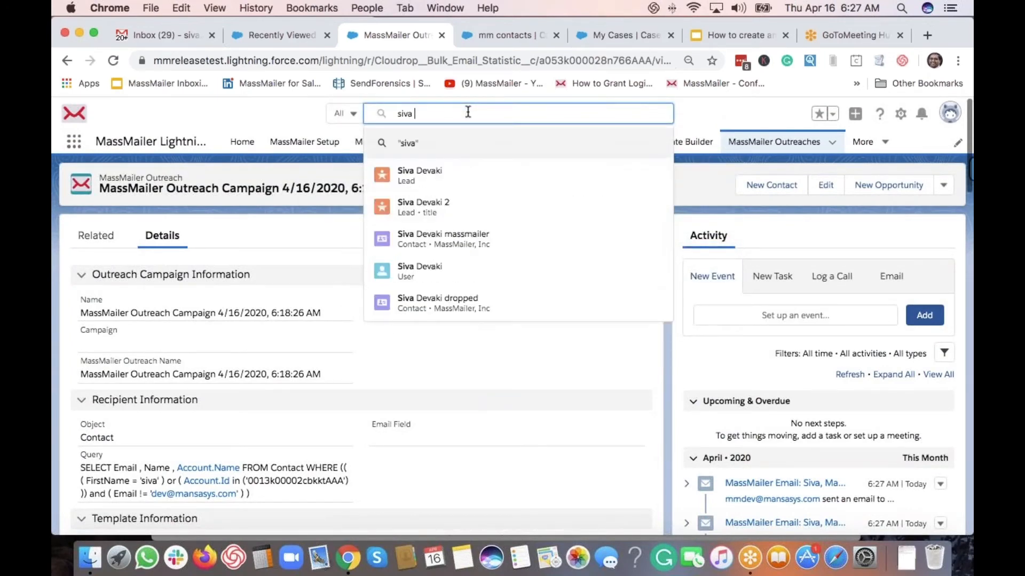
{"action": "left_click", "coordinate": [505, 243]}
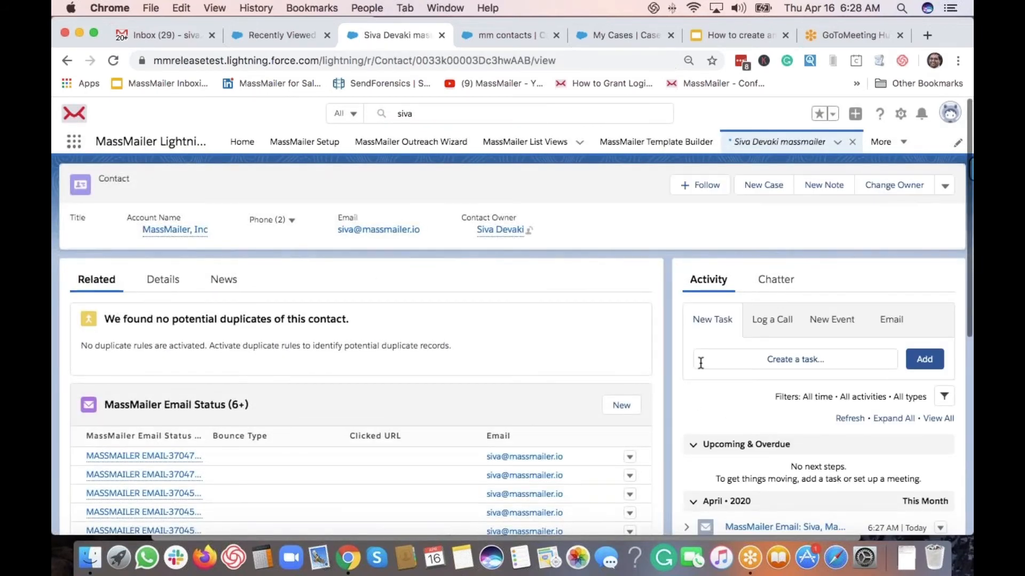
{"action": "scroll", "coordinate": [700, 363], "scroll_direction": "down", "scroll_amount": 2}
{"action": "scroll", "coordinate": [481, 376], "scroll_direction": "up", "scroll_amount": 2}
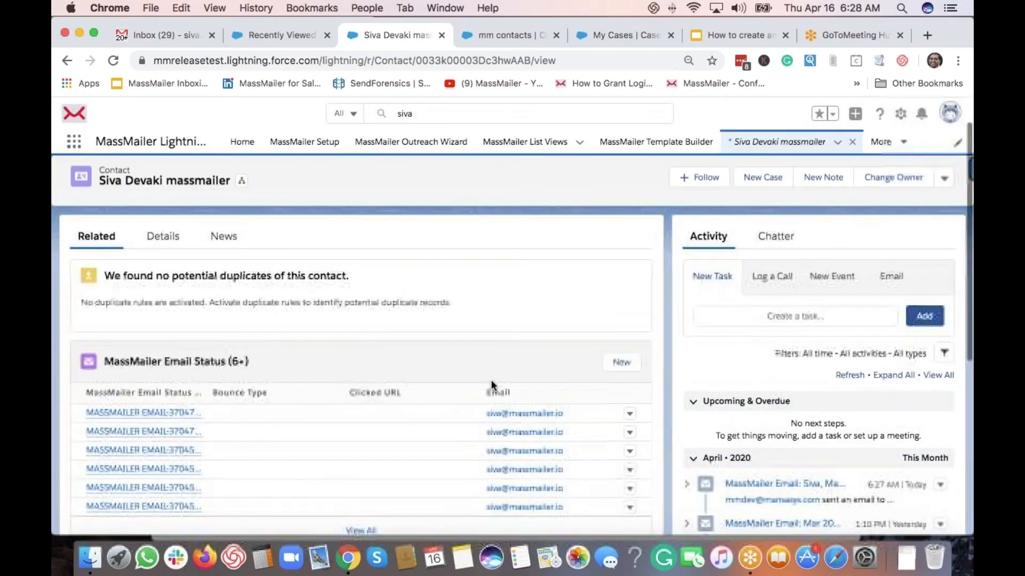
{"action": "scroll", "coordinate": [229, 315], "scroll_direction": "down", "scroll_amount": 2}
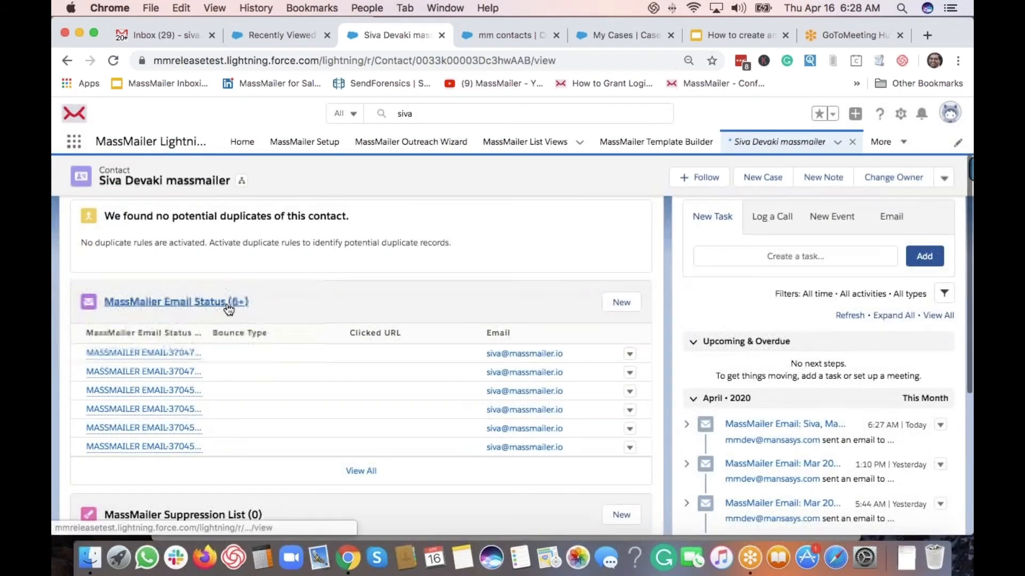
{"action": "scroll", "coordinate": [223, 297], "scroll_direction": "down", "scroll_amount": 2}
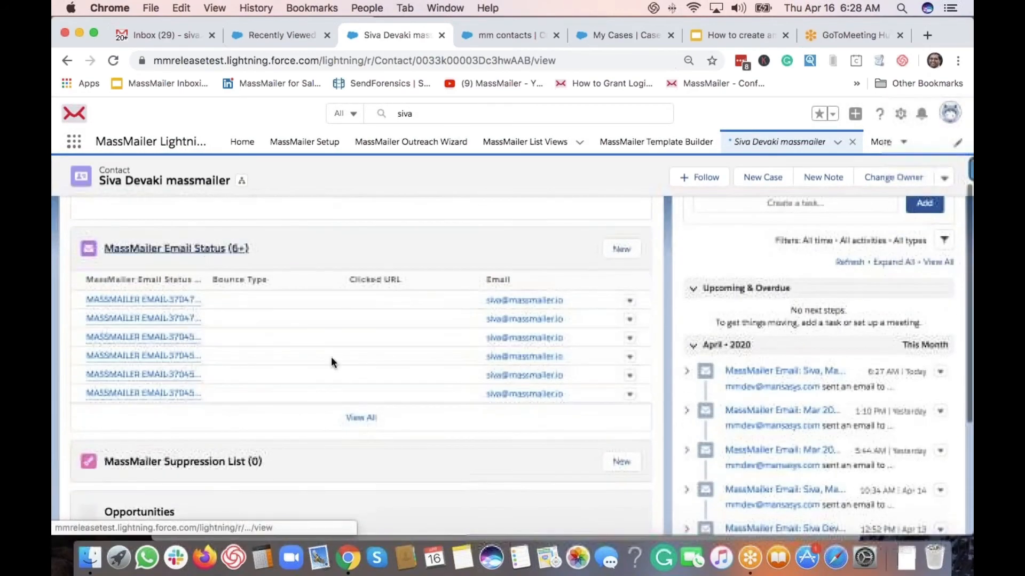
View all MassMailer Email Status entries, then return to the contact record via the breadcrumb
{"action": "left_click", "coordinate": [369, 423]}
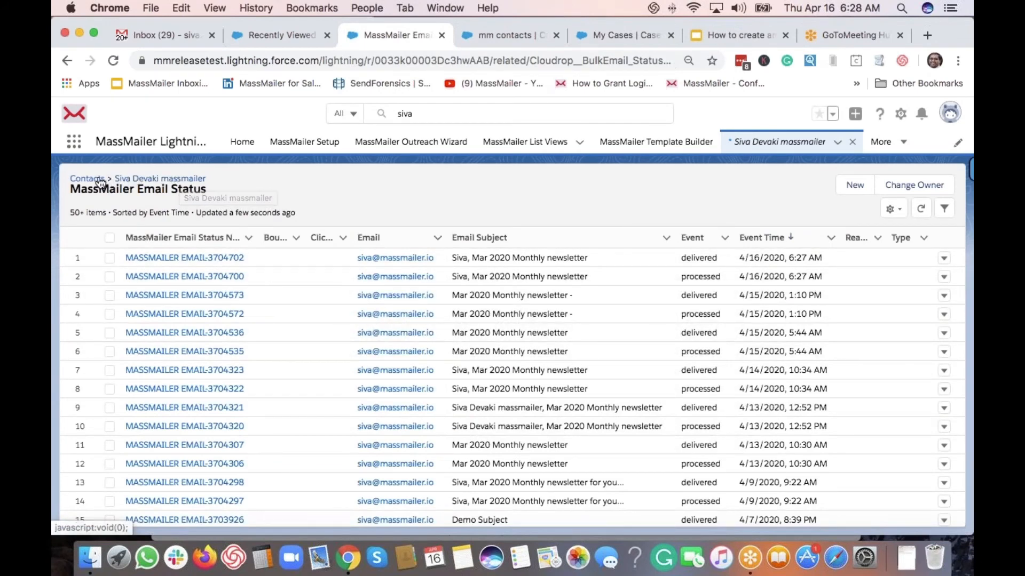
{"action": "left_click", "coordinate": [140, 180]}
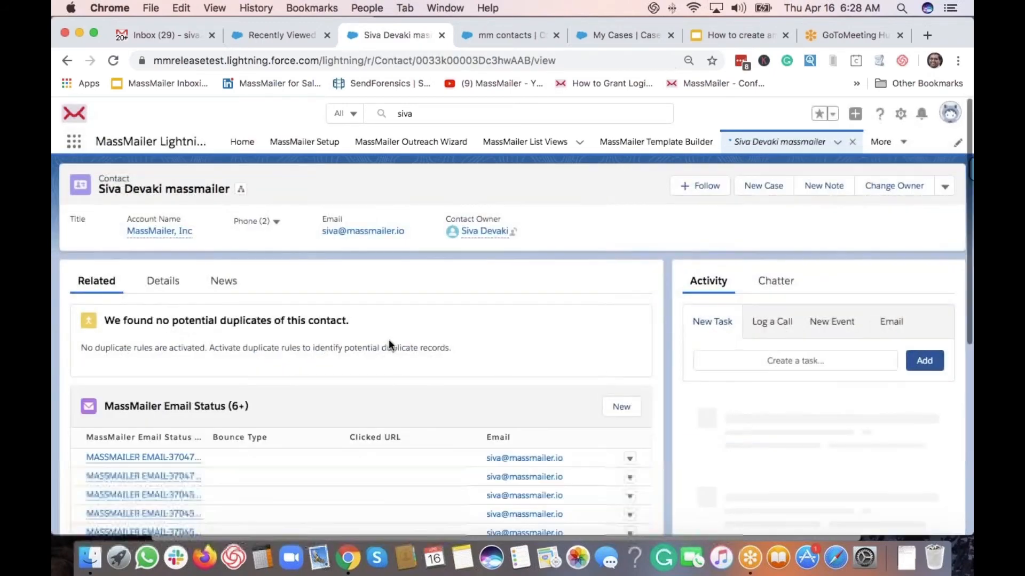
{"action": "scroll", "coordinate": [388, 339], "scroll_direction": "down", "scroll_amount": 6}
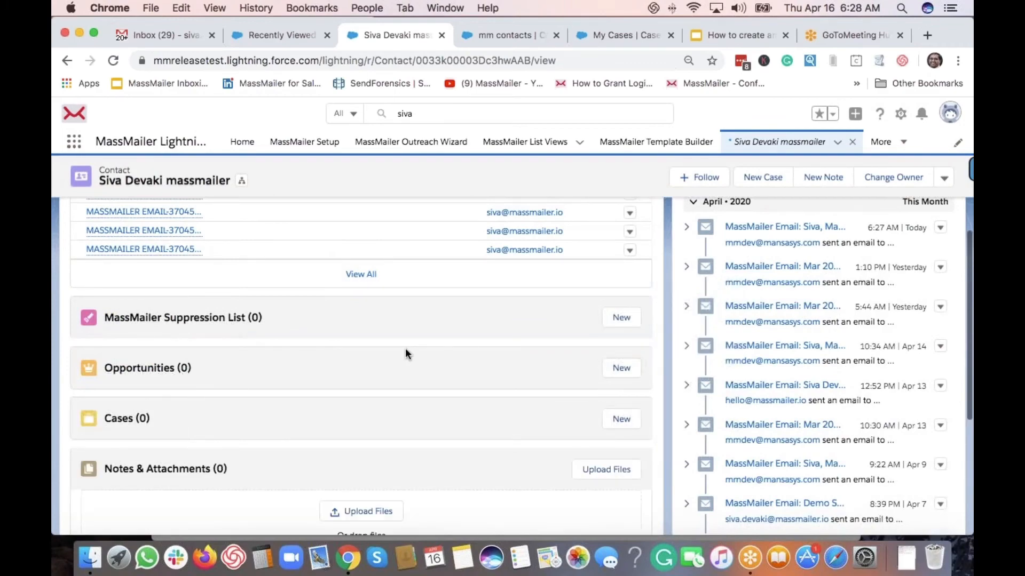
{"action": "scroll", "coordinate": [405, 348], "scroll_direction": "up", "scroll_amount": 1}
{"action": "scroll", "coordinate": [405, 348], "scroll_direction": "up", "scroll_amount": 6}
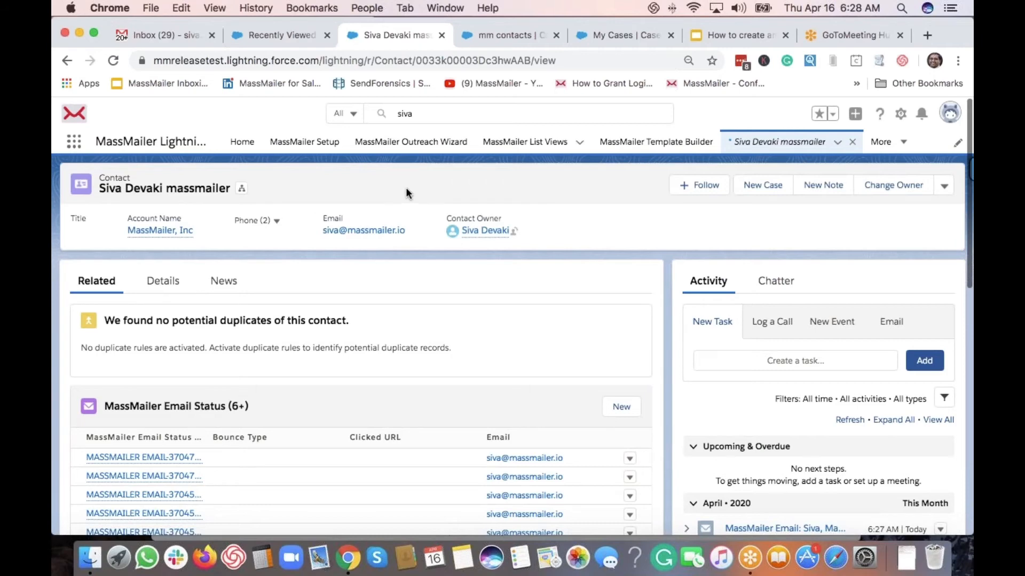
Go to the Courses records and switch to the All list view showing four courses
{"action": "left_click", "coordinate": [574, 40]}
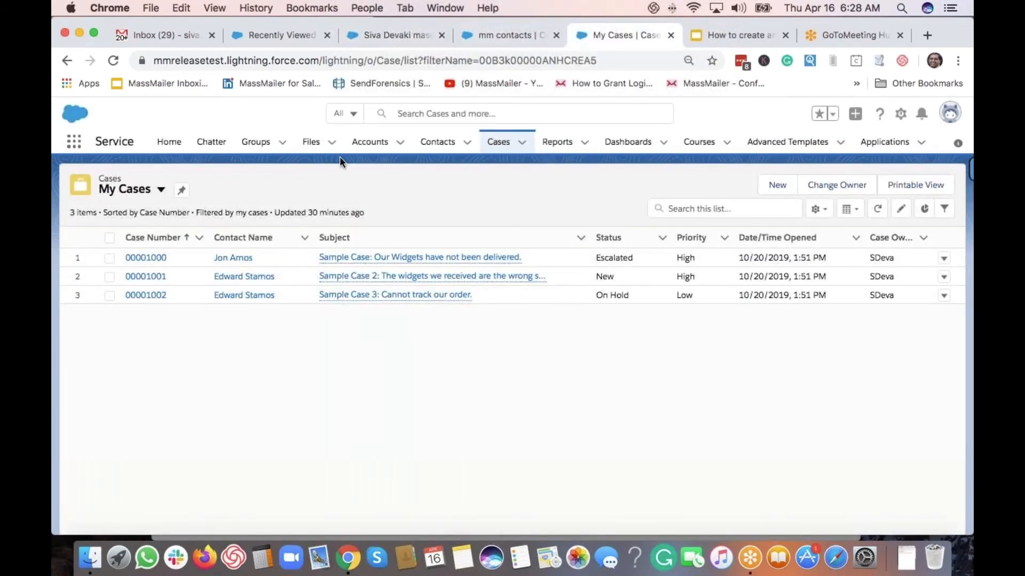
{"action": "left_click", "coordinate": [695, 142]}
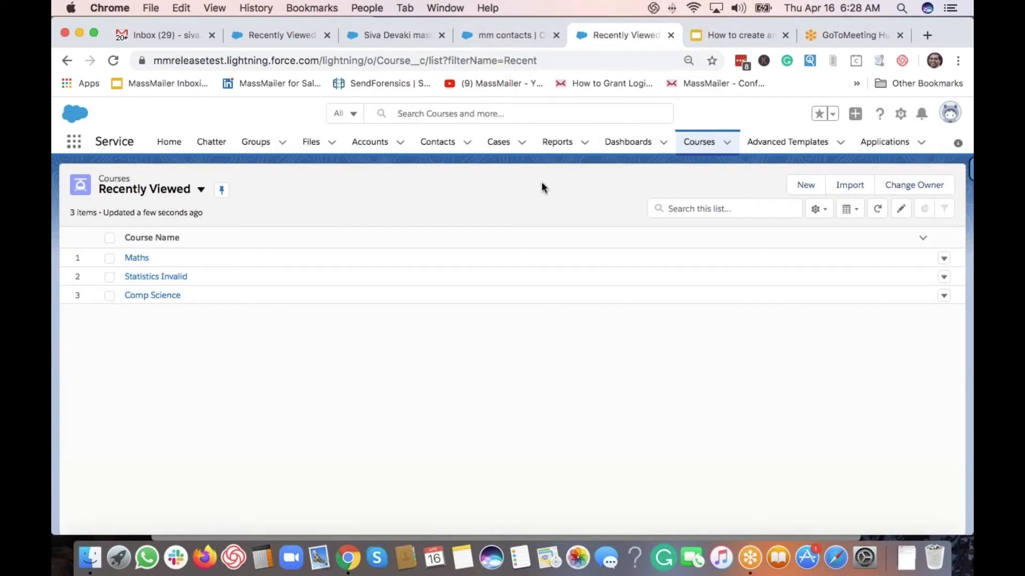
{"action": "left_click", "coordinate": [200, 190]}
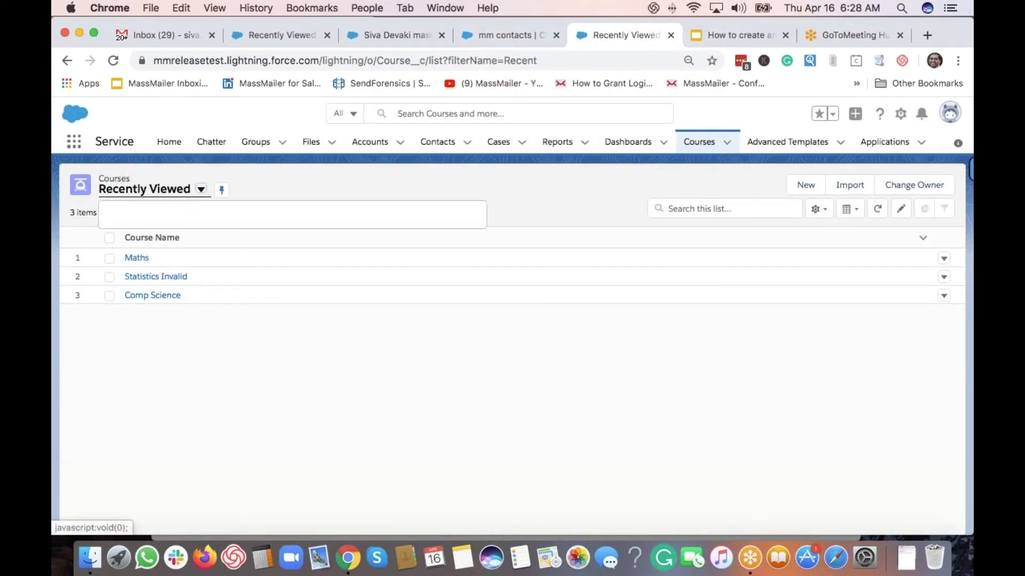
{"action": "left_click", "coordinate": [134, 236]}
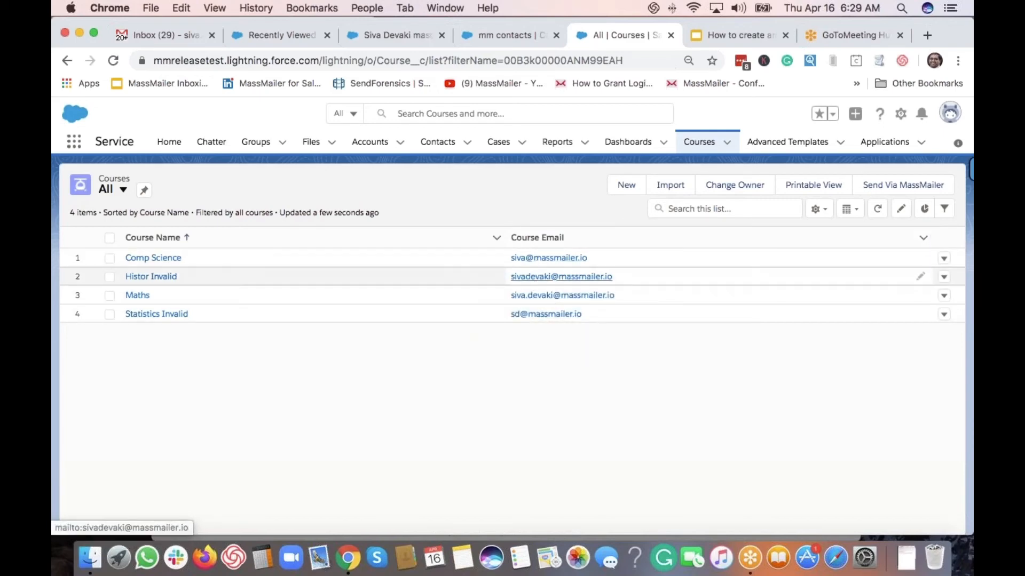
{"action": "left_click", "coordinate": [817, 211]}
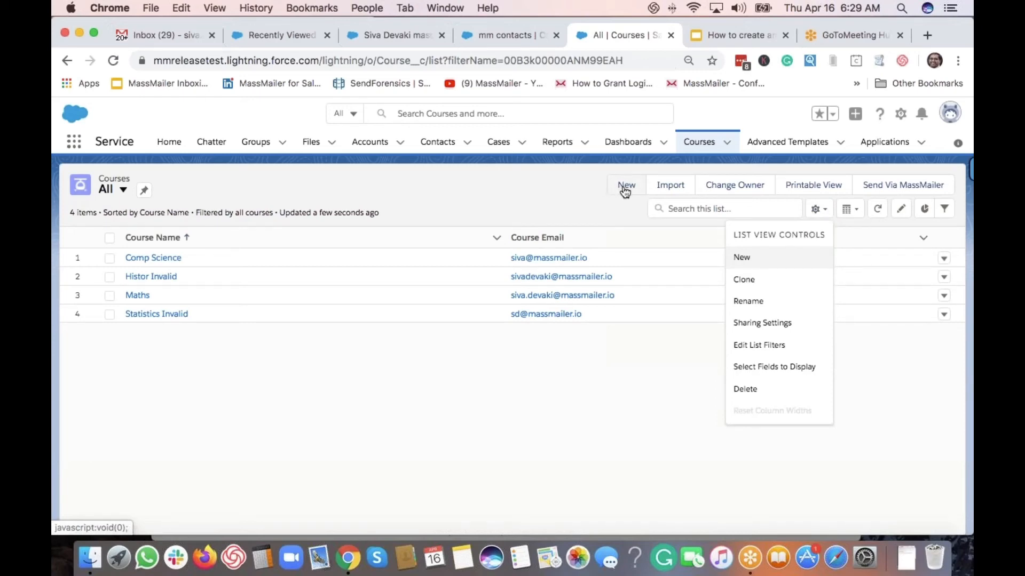
Create a private Courses list view named 'Siva Test', visible only to you, and save it
{"action": "left_click", "coordinate": [753, 258]}
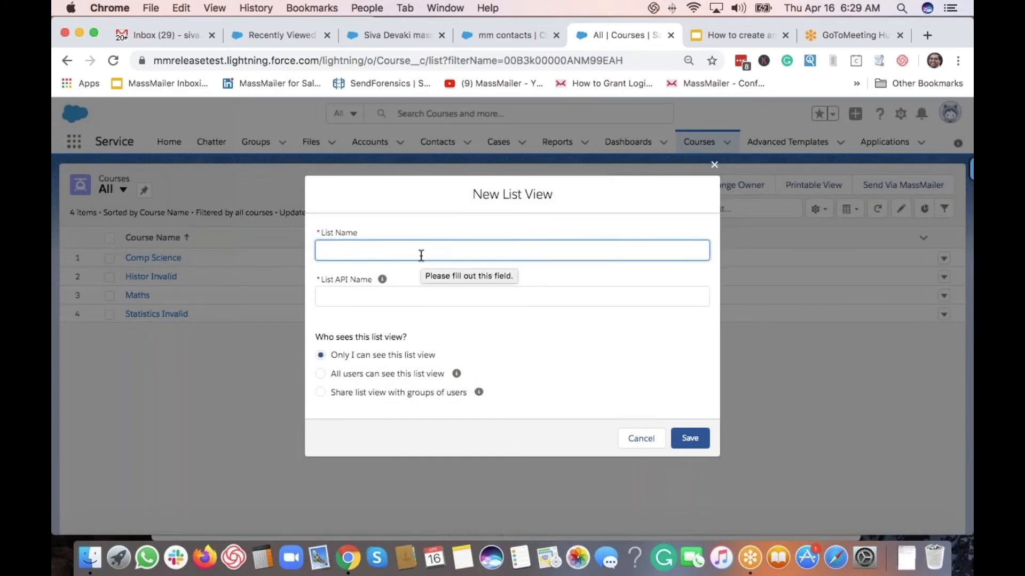
{"action": "type", "text": "Comp Sci"}
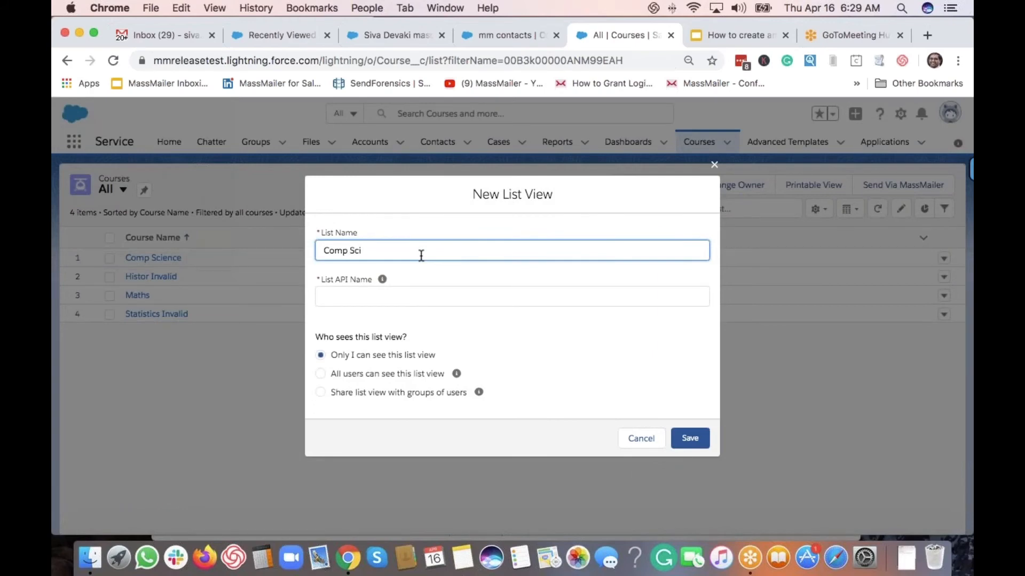
{"action": "type", "text": "S"}
{"action": "key", "text": "BackSpace"}
{"action": "key", "text": "BackSpace"}
{"action": "key", "text": "BackSpace"}
{"action": "key", "text": "BackSpace"}
{"action": "key", "text": "BackSpace"}
{"action": "key", "text": "BackSpace"}
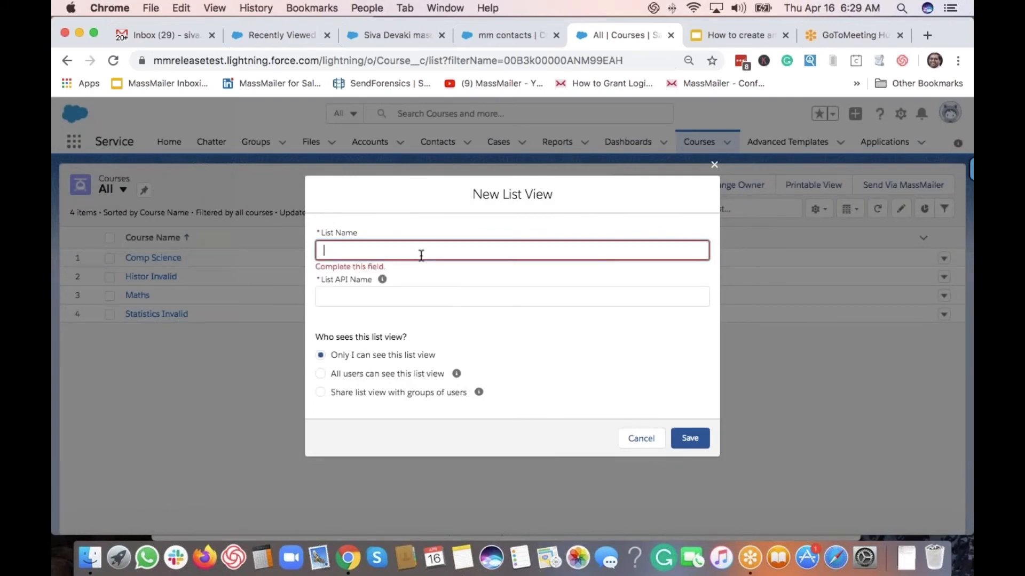
{"action": "type", "text": "Siva"}
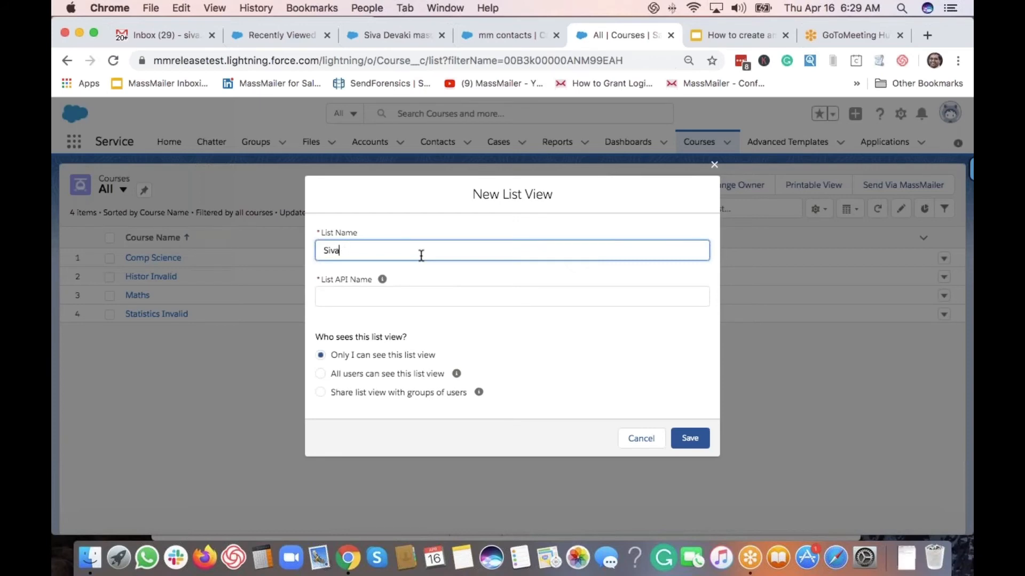
{"action": "type", "text": " Test"}
{"action": "key", "text": "Tab"}
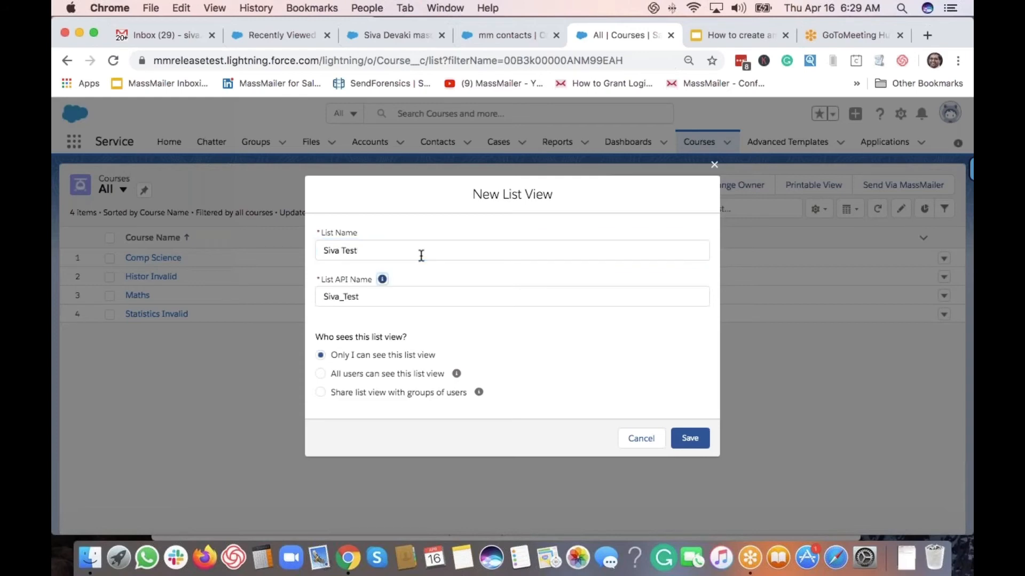
{"action": "left_click", "coordinate": [693, 445]}
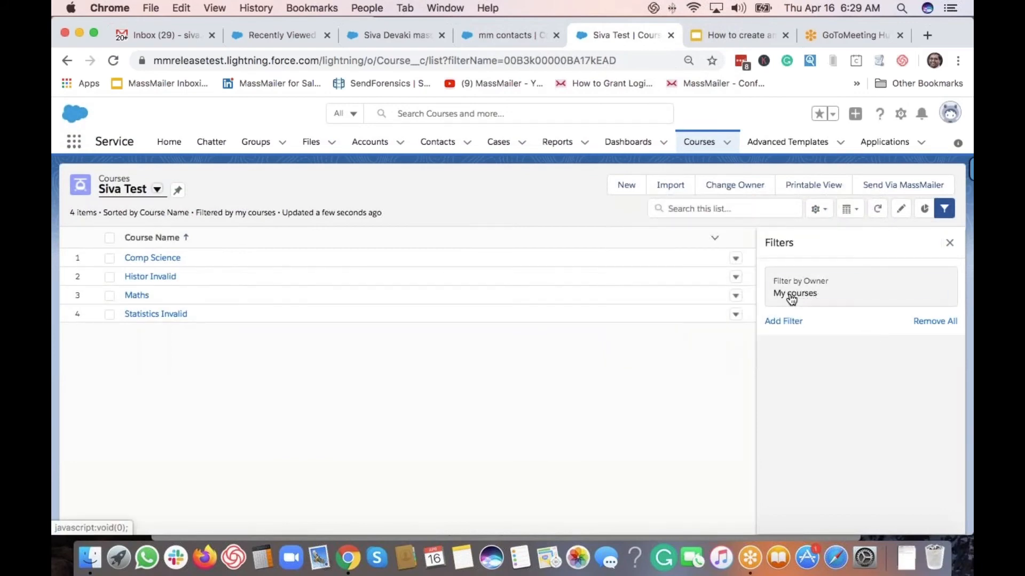
Set the list view's owner filter to All courses and add a new filter condition
{"action": "left_click", "coordinate": [799, 298]}
{"action": "left_click", "coordinate": [511, 259]}
{"action": "left_click", "coordinate": [696, 328]}
{"action": "left_click", "coordinate": [789, 327]}
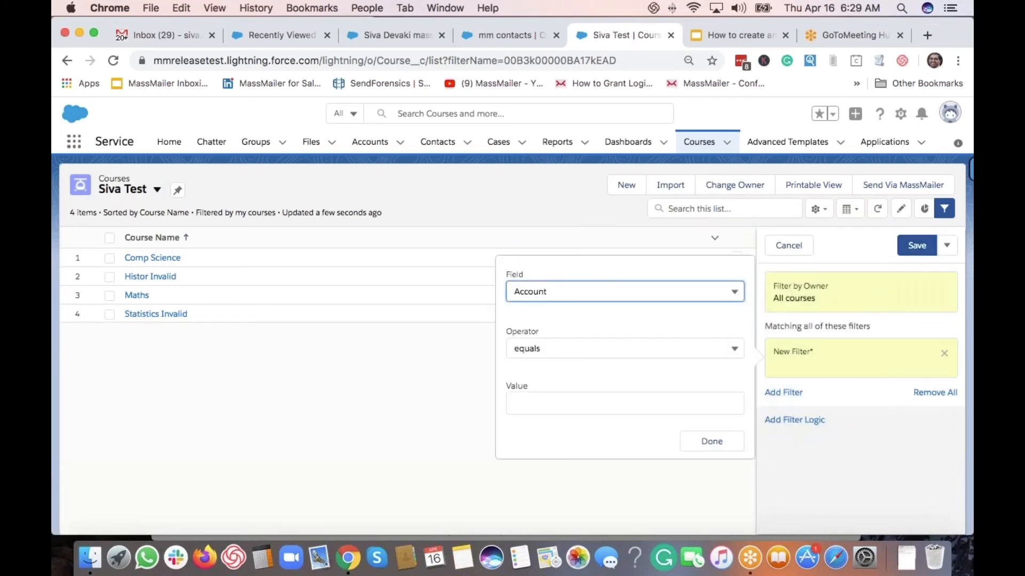
{"action": "left_click", "coordinate": [568, 295]}
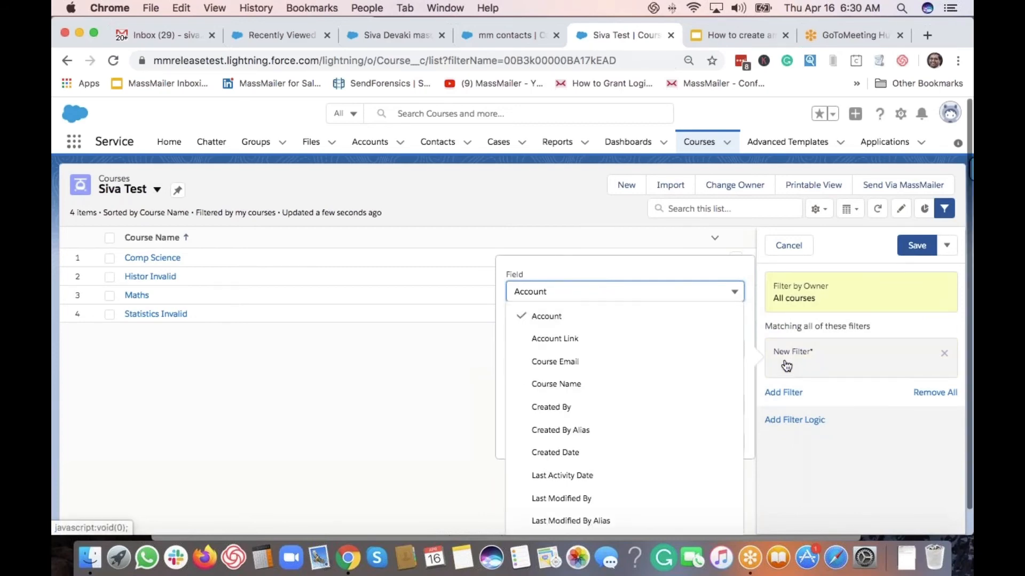
{"action": "scroll", "coordinate": [587, 407], "scroll_direction": "down", "scroll_amount": 3}
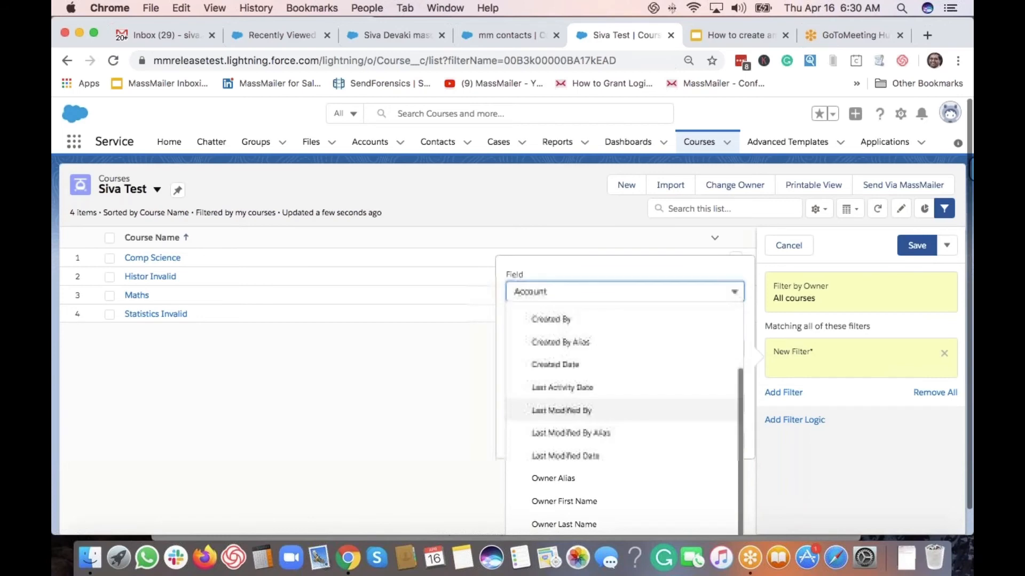
{"action": "left_click", "coordinate": [655, 277]}
{"action": "left_click", "coordinate": [865, 418]}
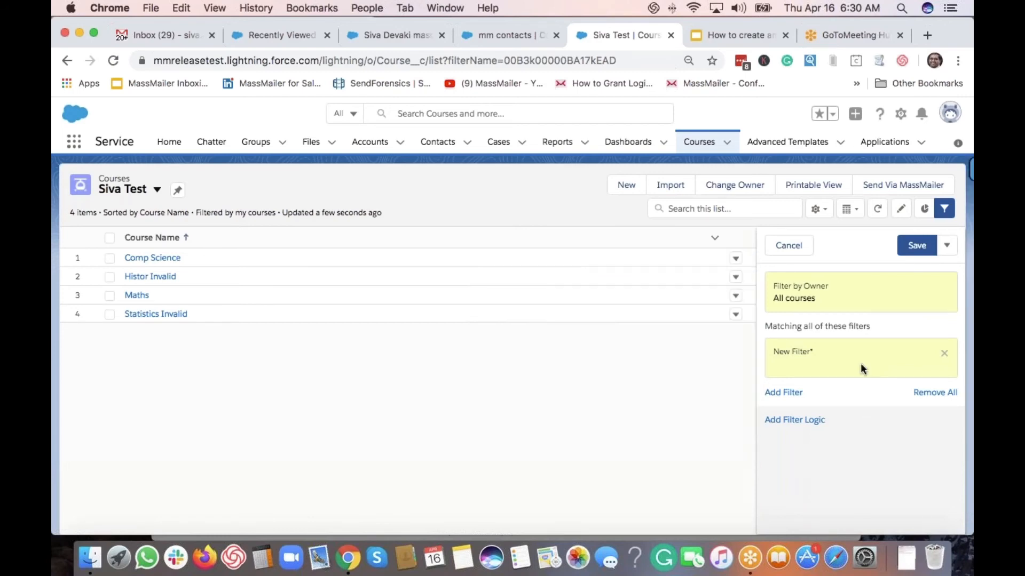
Define the filter Course Name contains Comp and save the list view filters
{"action": "left_click", "coordinate": [799, 362]}
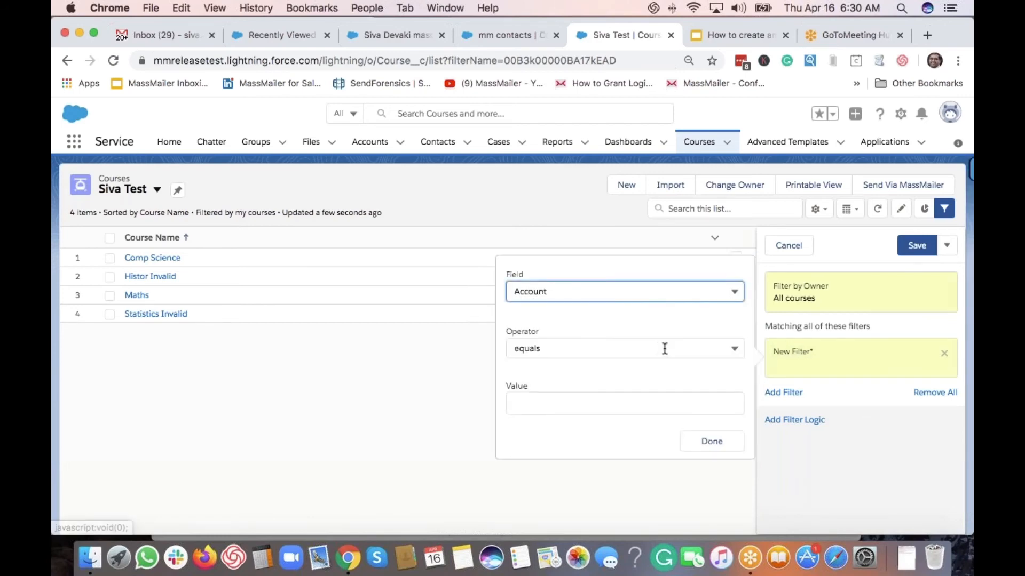
{"action": "left_click", "coordinate": [600, 293]}
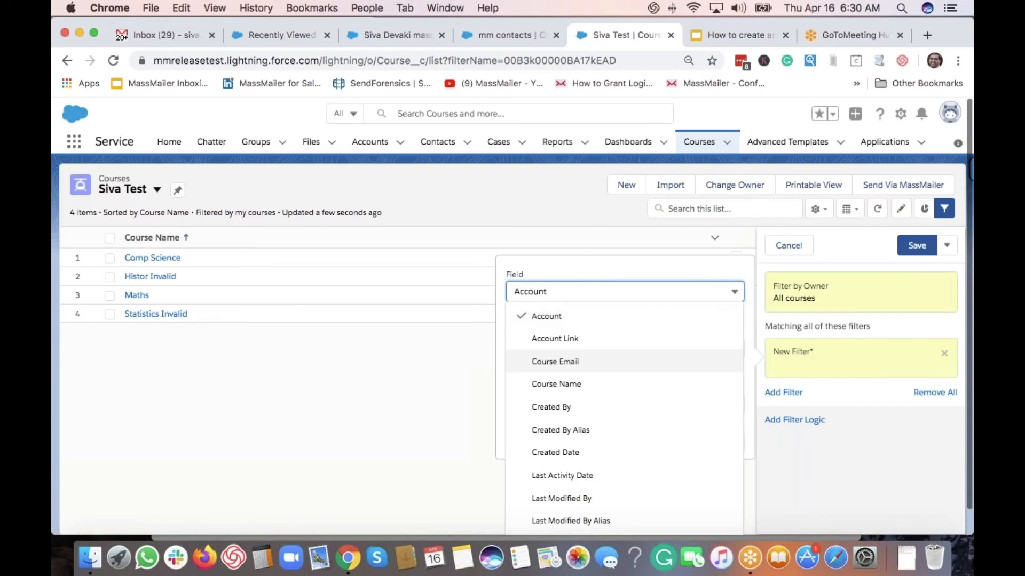
{"action": "left_click", "coordinate": [581, 391]}
{"action": "left_click", "coordinate": [586, 402]}
{"action": "left_click", "coordinate": [571, 354]}
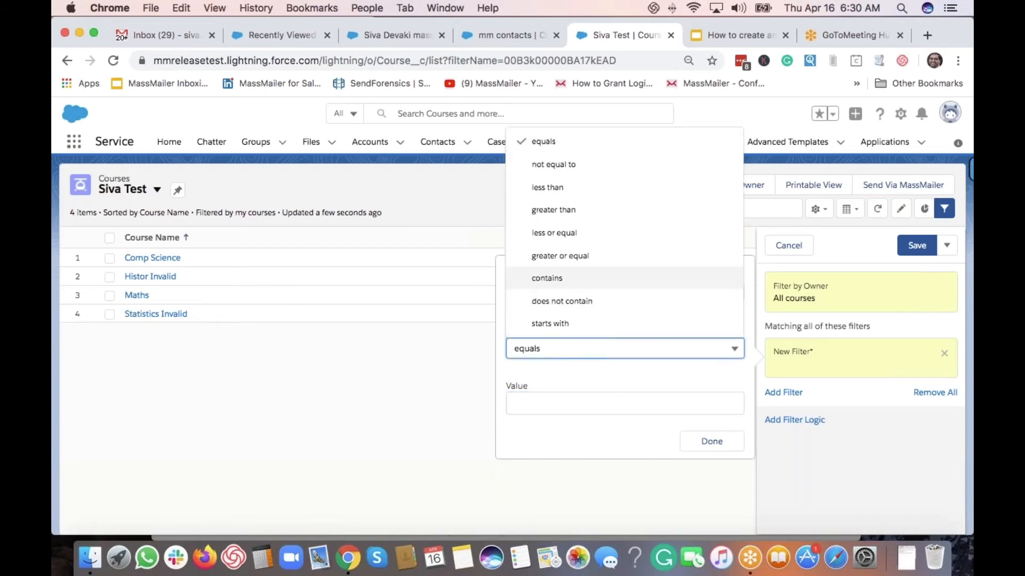
{"action": "left_click", "coordinate": [560, 278]}
{"action": "left_click", "coordinate": [600, 402]}
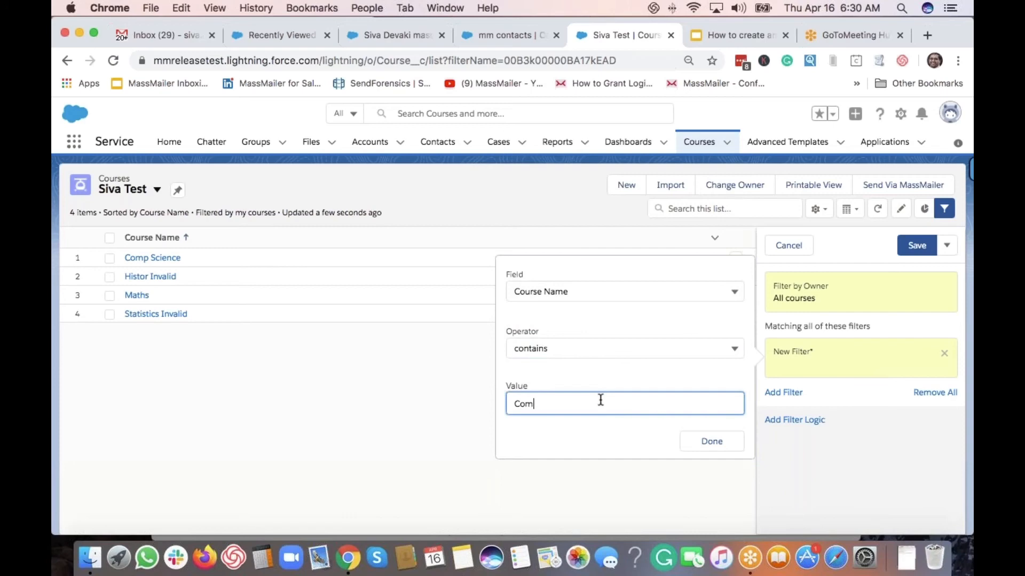
{"action": "left_click", "coordinate": [717, 443]}
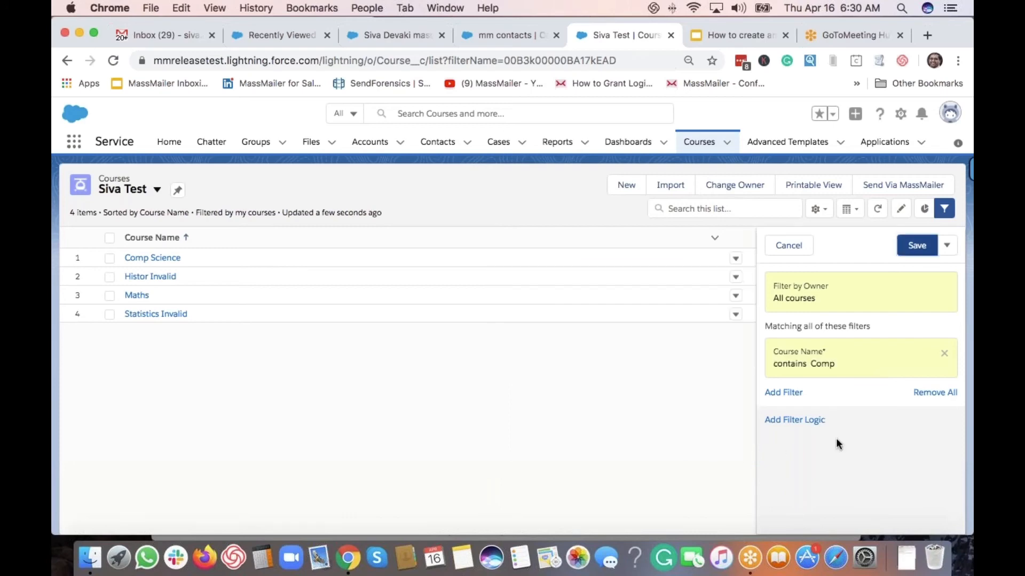
{"action": "left_click", "coordinate": [917, 246]}
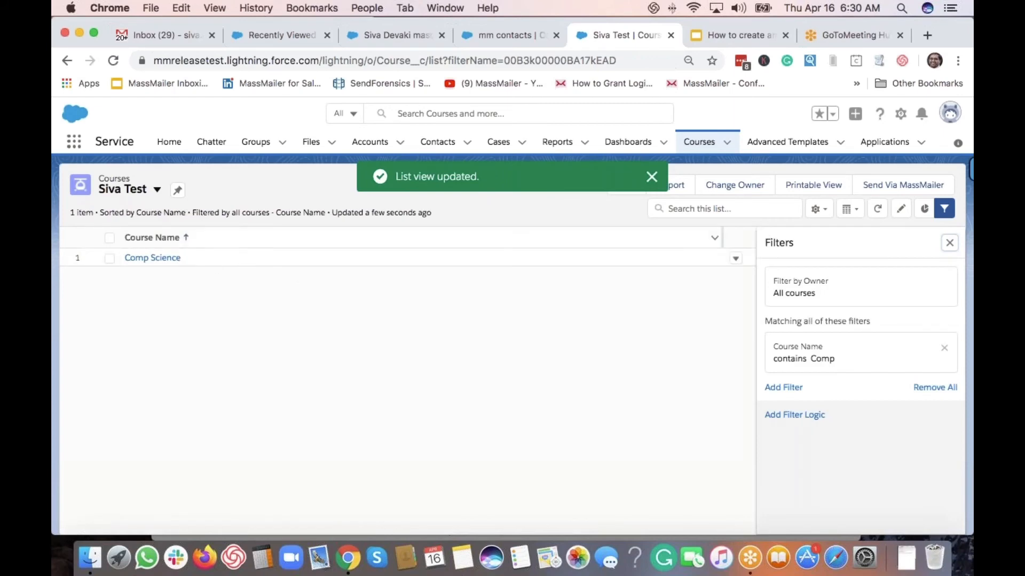
{"action": "left_click", "coordinate": [651, 176]}
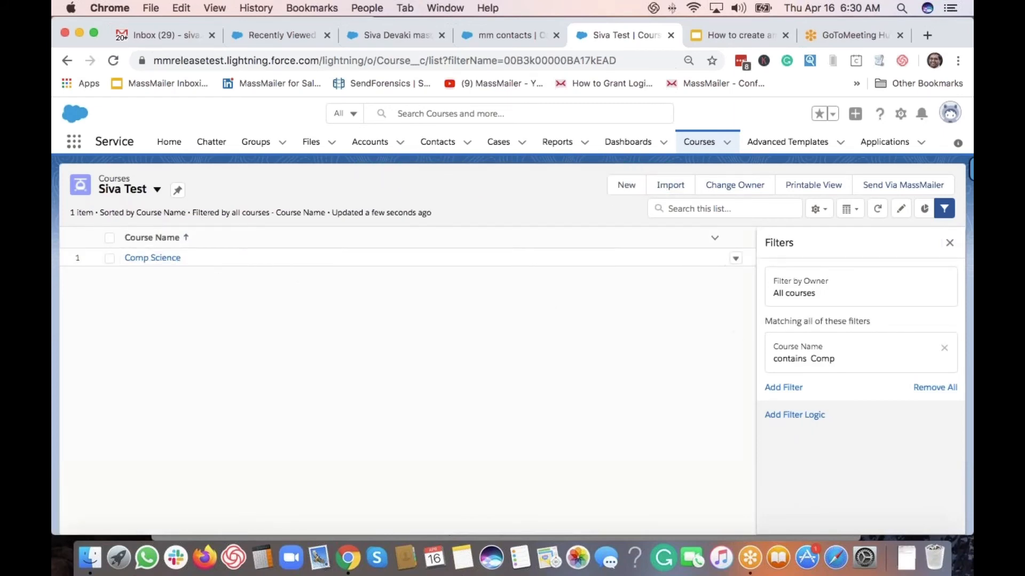
Add Course Email to the Siva Test list's visible fields and save the column layout
{"action": "left_click", "coordinate": [819, 210]}
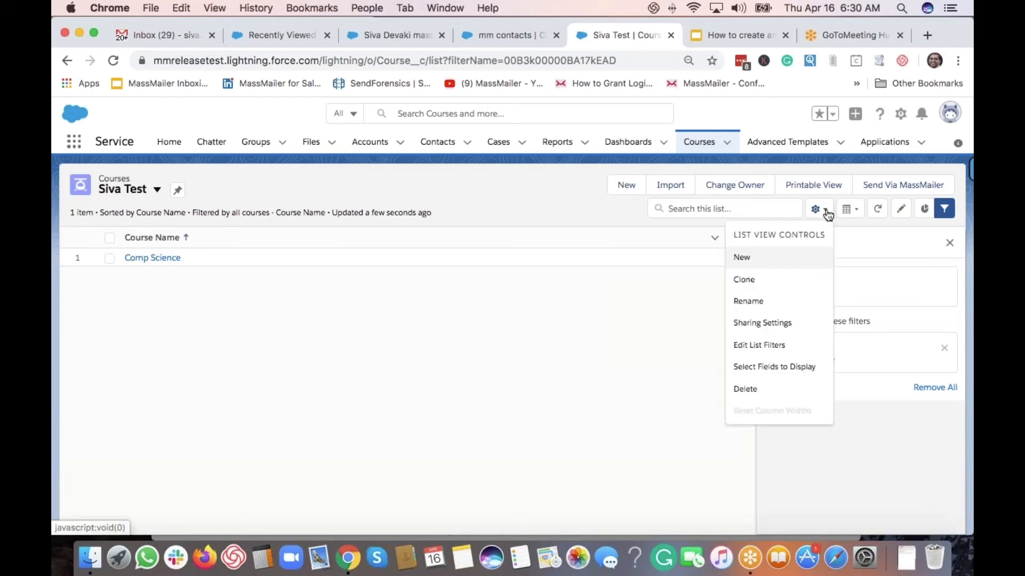
{"action": "left_click", "coordinate": [758, 367]}
{"action": "left_click", "coordinate": [368, 261]}
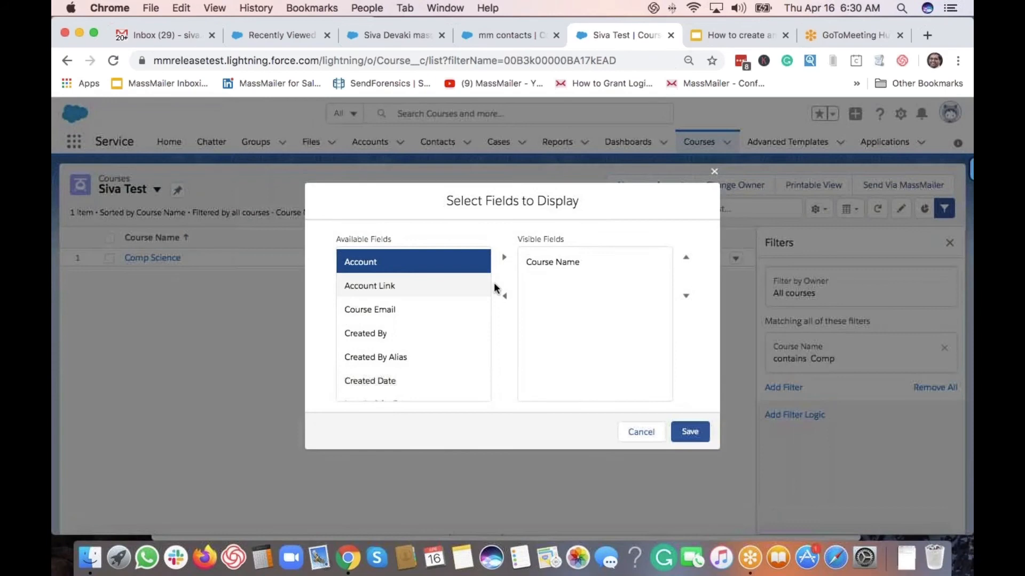
{"action": "scroll", "coordinate": [373, 309], "scroll_direction": "down", "scroll_amount": 1}
{"action": "left_click", "coordinate": [411, 289]}
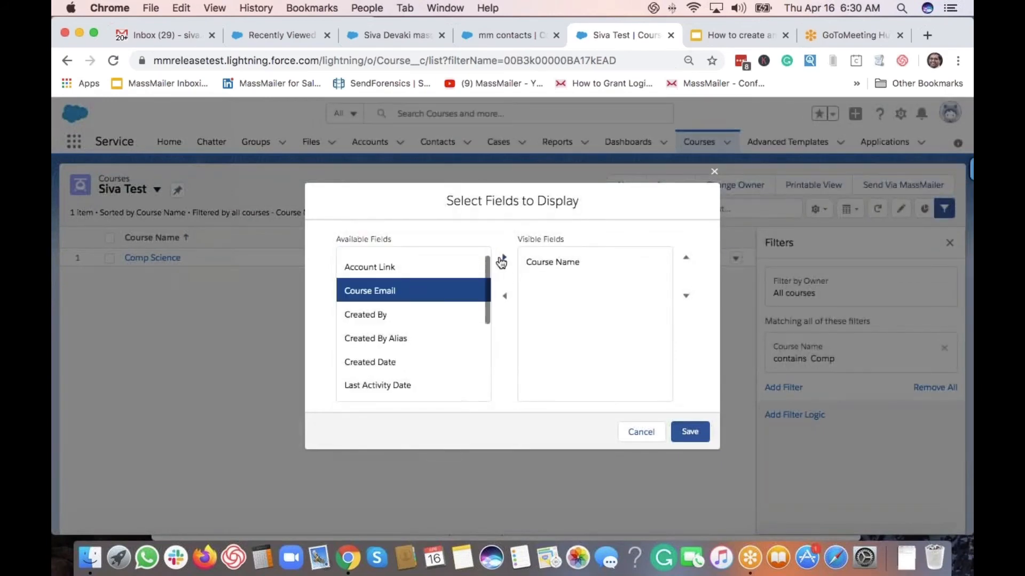
{"action": "left_click", "coordinate": [501, 259]}
{"action": "scroll", "coordinate": [374, 355], "scroll_direction": "down", "scroll_amount": 5}
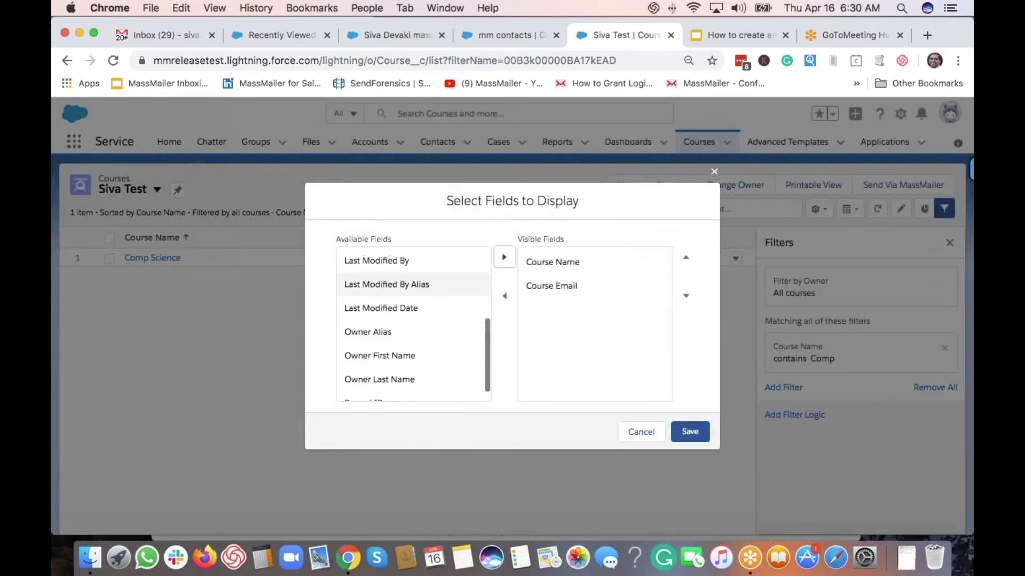
{"action": "left_click", "coordinate": [697, 435]}
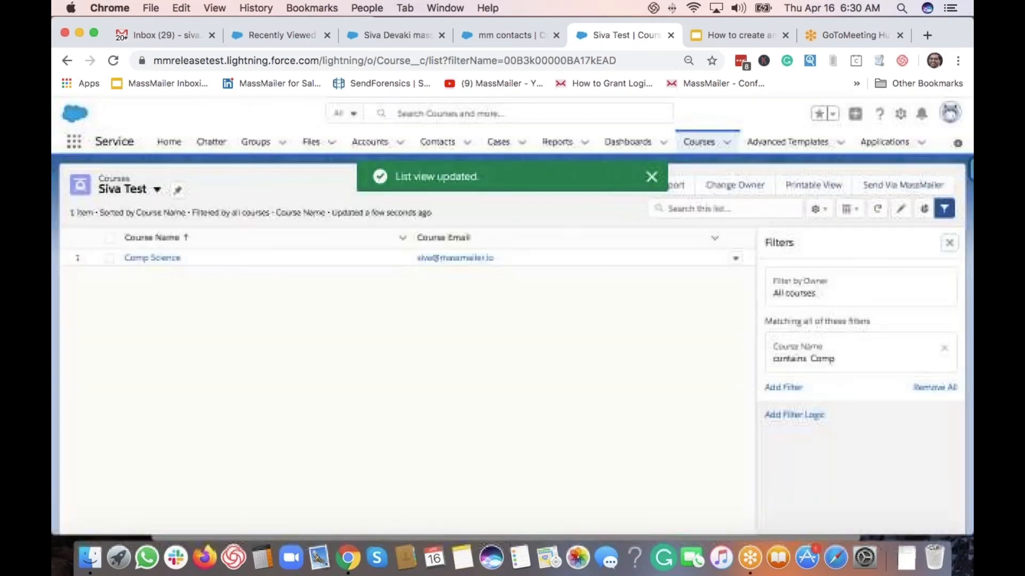
{"action": "left_click", "coordinate": [949, 243]}
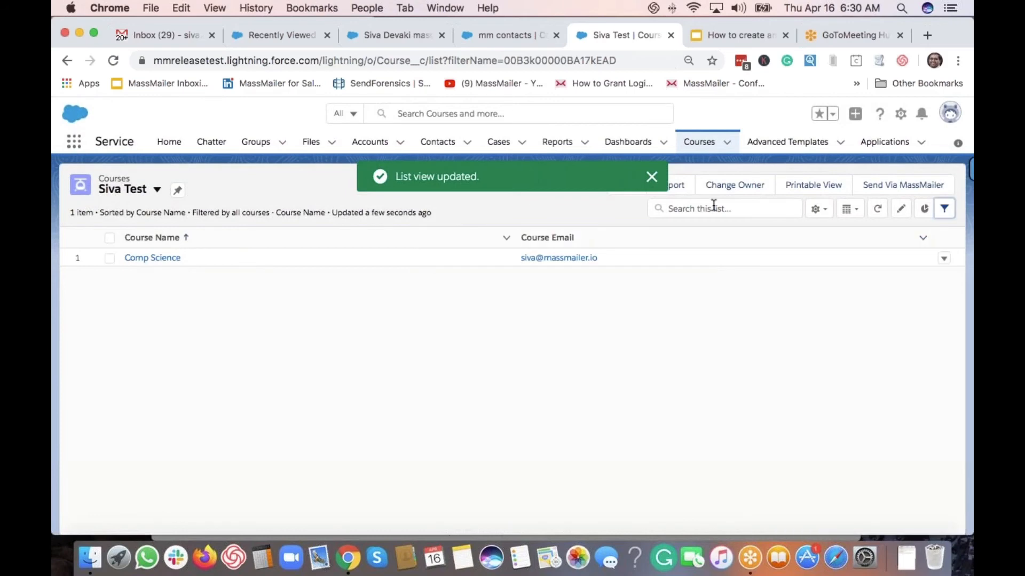
{"action": "left_click", "coordinate": [652, 178]}
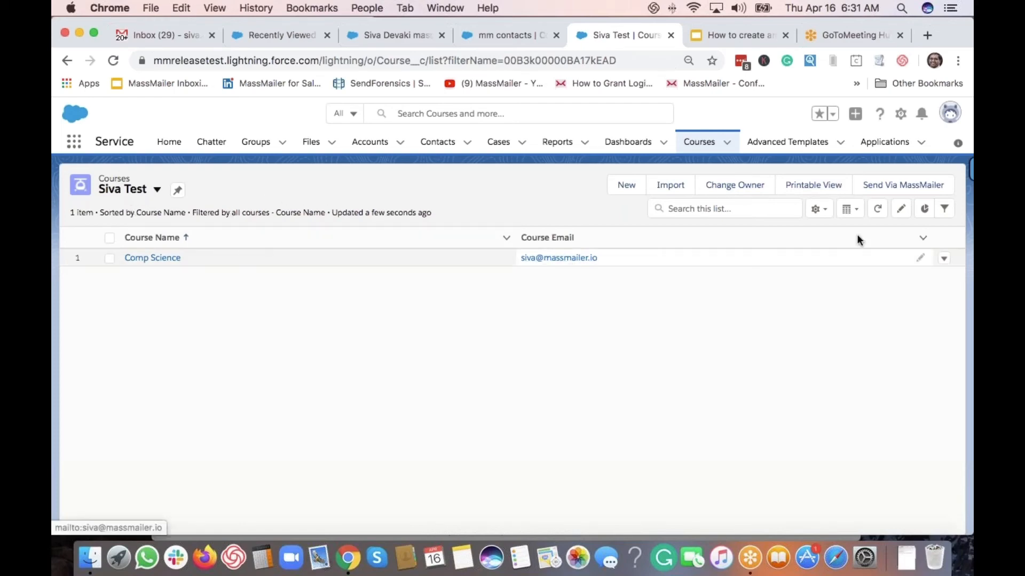
{"action": "left_click", "coordinate": [944, 209]}
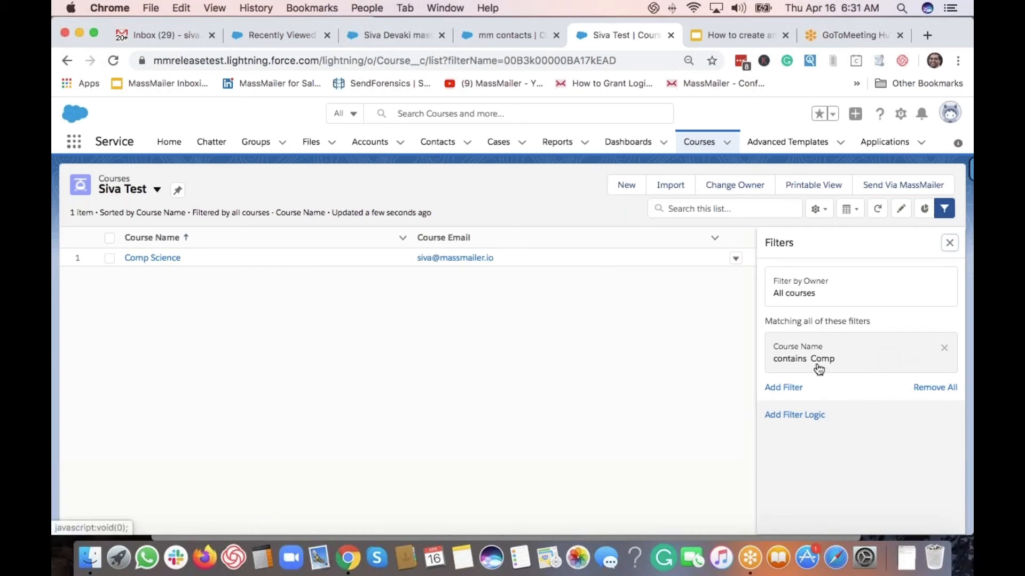
Remove the Course Name filter and add a new blank filter condition
{"action": "left_click", "coordinate": [945, 352]}
{"action": "left_click", "coordinate": [786, 327]}
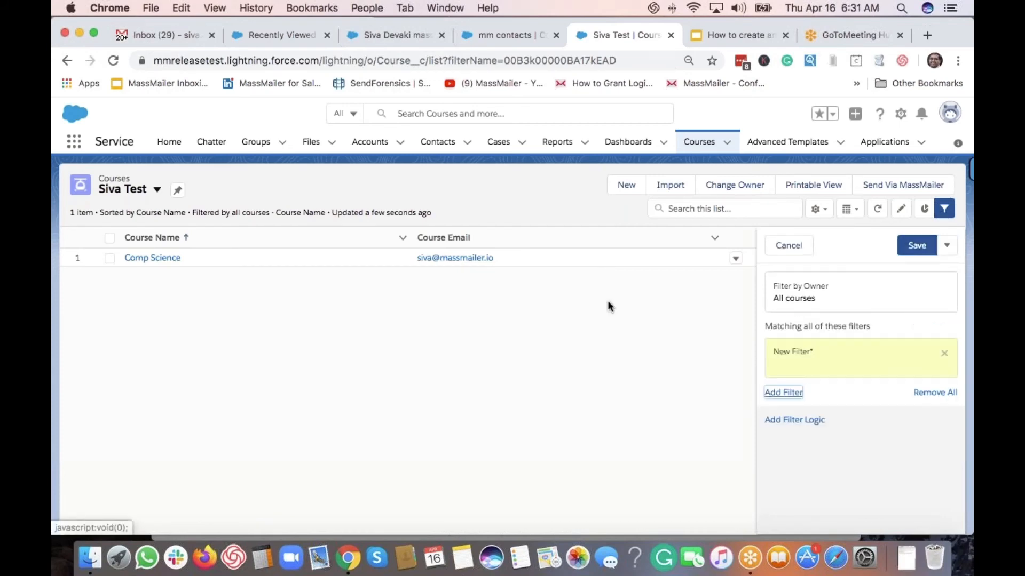
{"action": "left_click", "coordinate": [549, 292]}
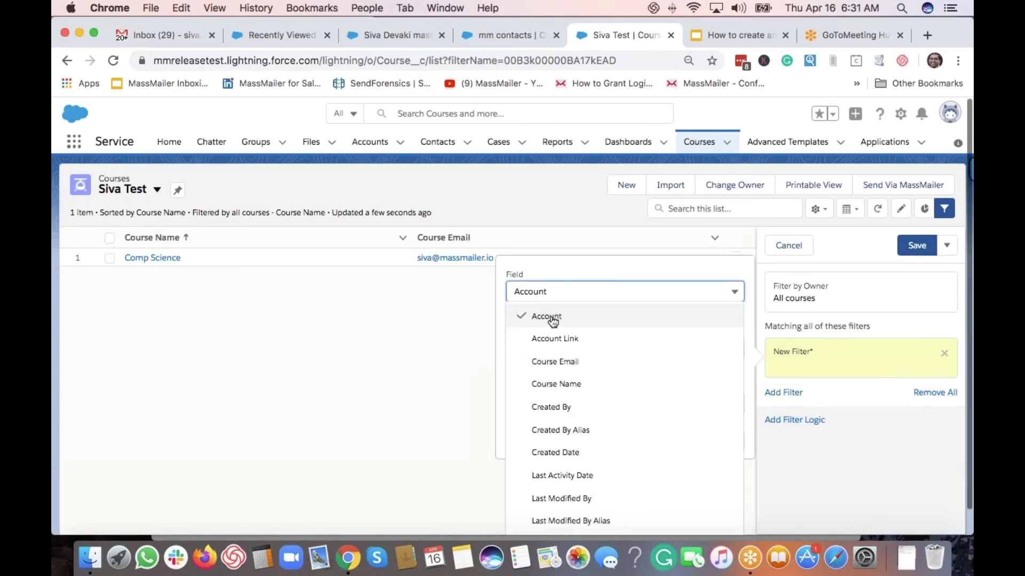
{"action": "scroll", "coordinate": [607, 421], "scroll_direction": "down", "scroll_amount": 2}
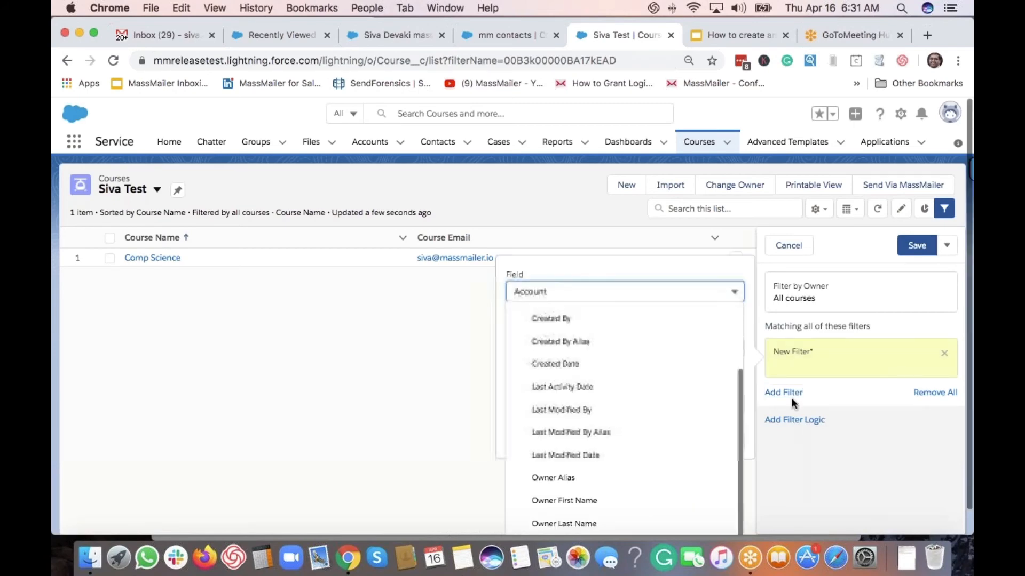
{"action": "scroll", "coordinate": [792, 398], "scroll_direction": "down", "scroll_amount": 1}
{"action": "left_click", "coordinate": [679, 251]}
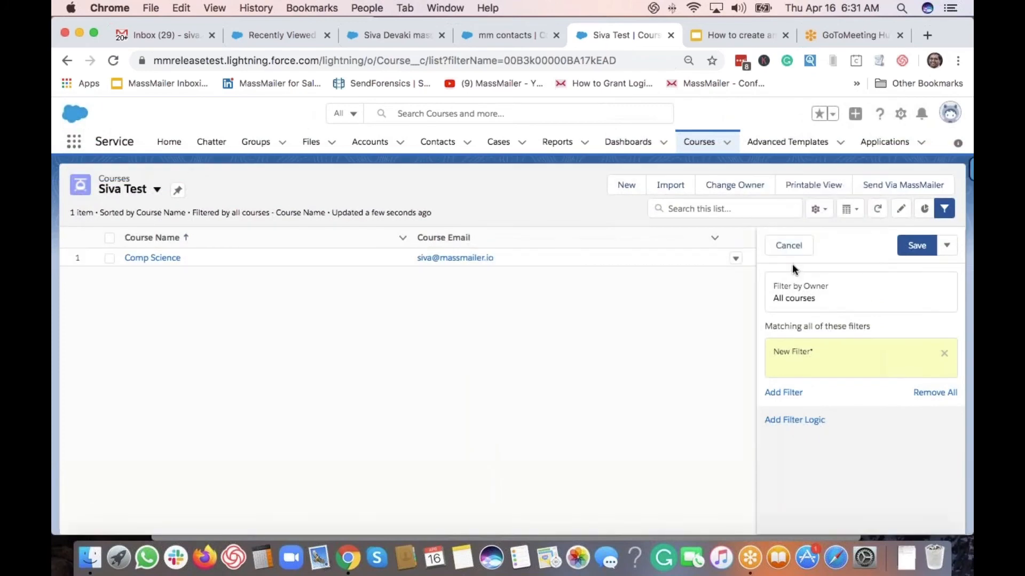
{"action": "left_click", "coordinate": [797, 366]}
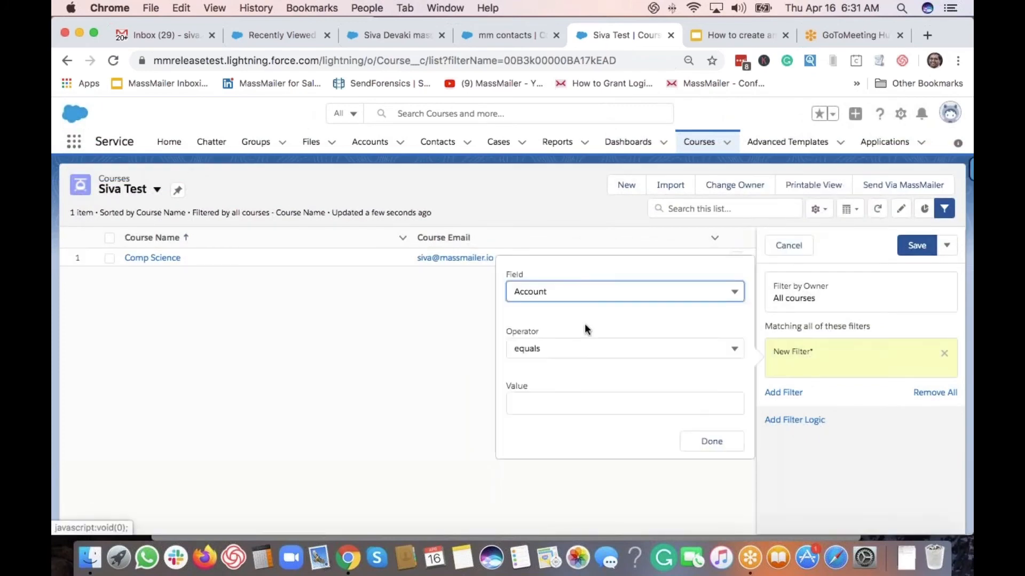
Set the filter to Course Email contains the contact's name, save, and close Filters
{"action": "left_click", "coordinate": [556, 294]}
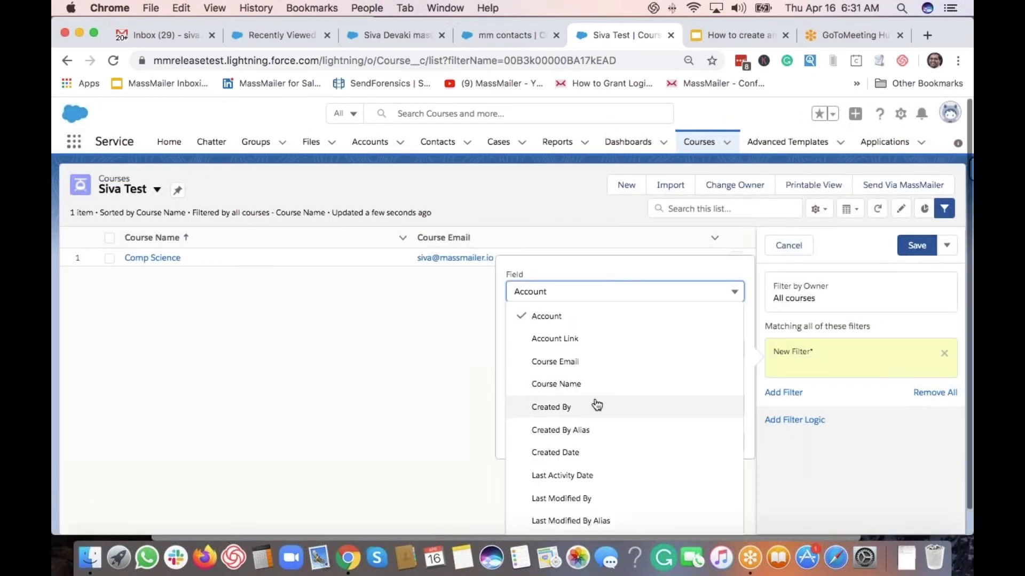
{"action": "left_click", "coordinate": [587, 361]}
{"action": "left_click", "coordinate": [560, 348]}
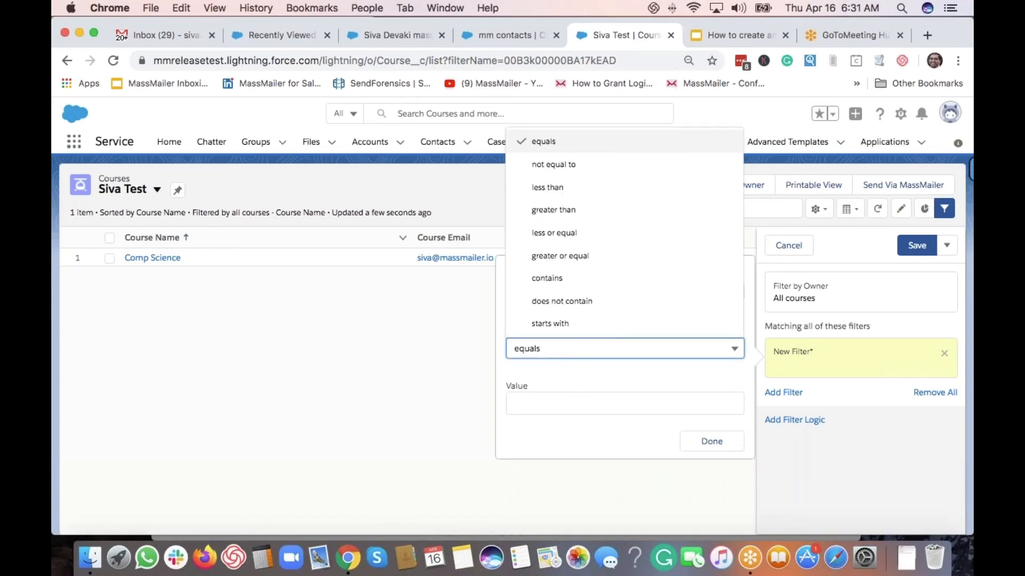
{"action": "left_click", "coordinate": [567, 279]}
{"action": "left_click", "coordinate": [568, 402]}
{"action": "type", "text": "siva"}
{"action": "left_click", "coordinate": [710, 442]}
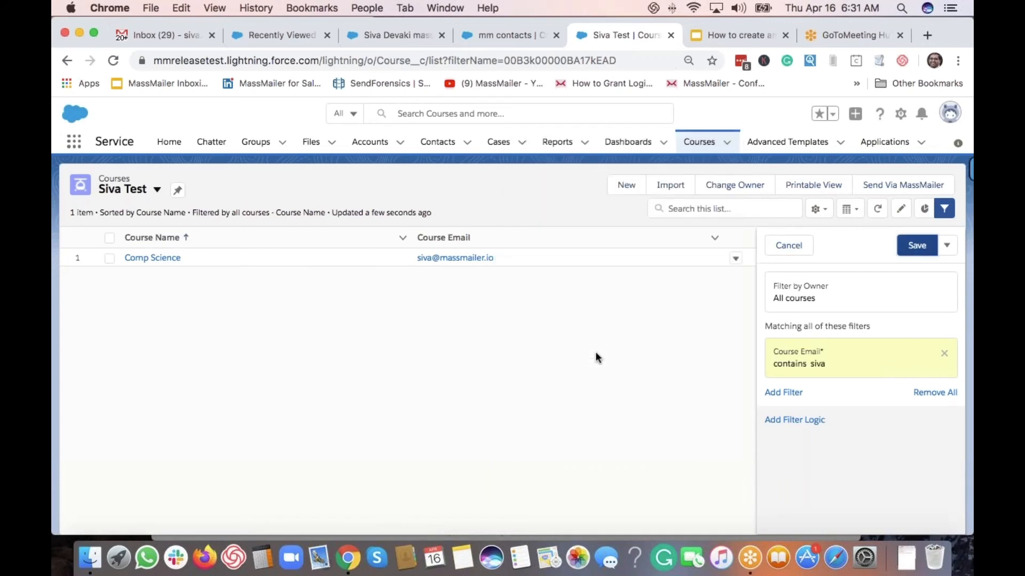
{"action": "left_click", "coordinate": [911, 246]}
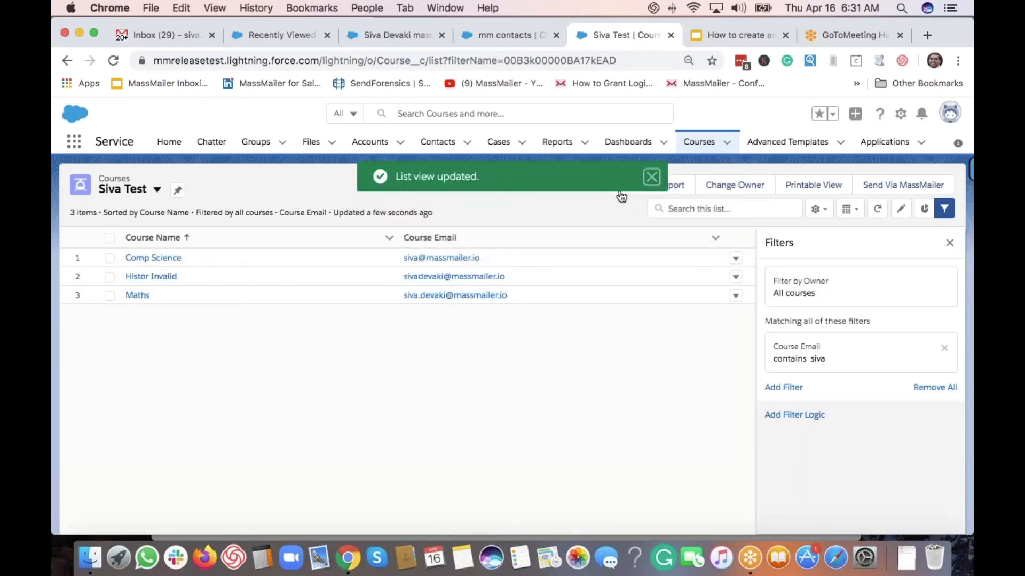
{"action": "left_click", "coordinate": [651, 176]}
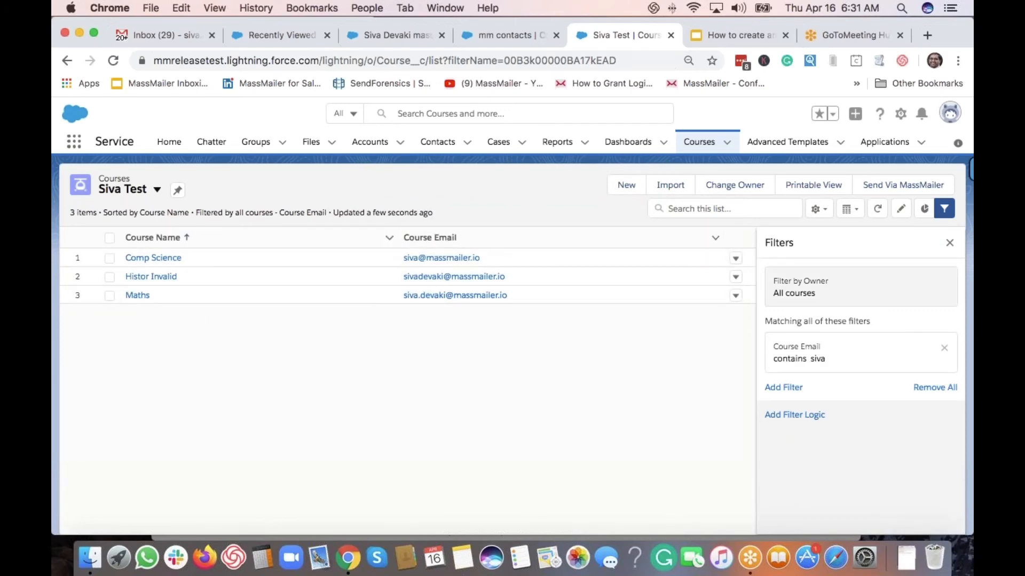
{"action": "left_click", "coordinate": [950, 243]}
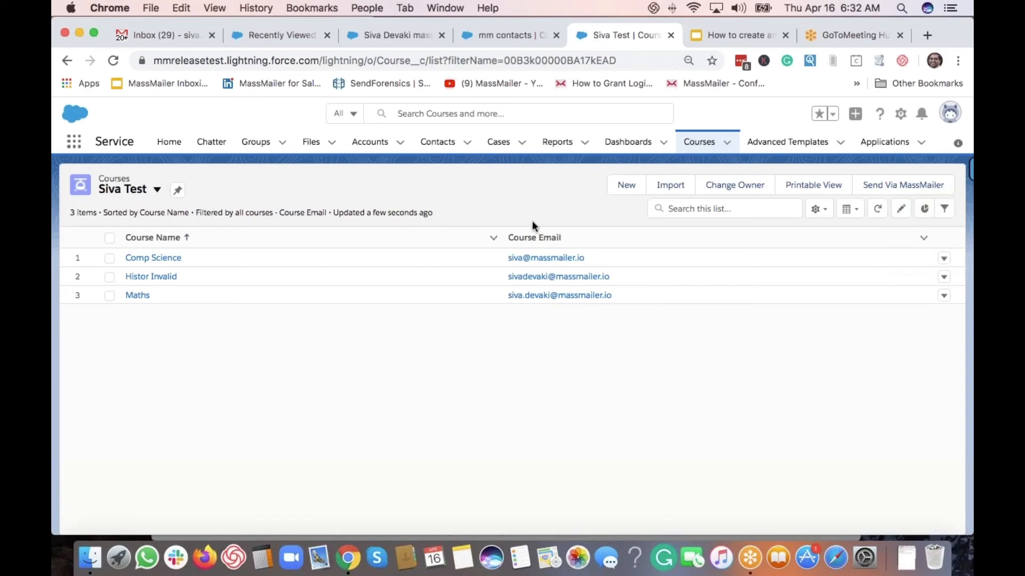
{"action": "left_click", "coordinate": [901, 187]}
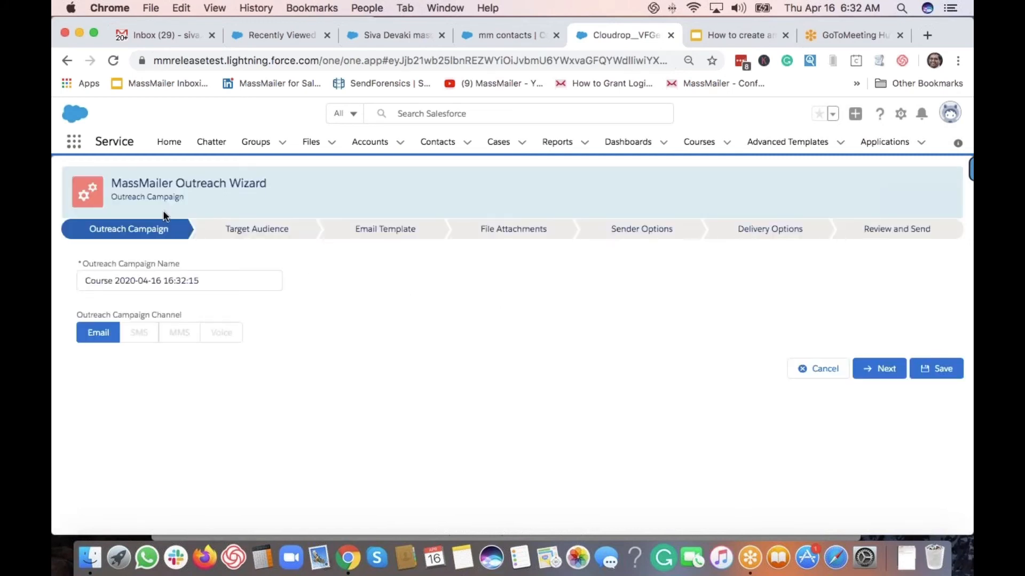
{"action": "left_click", "coordinate": [888, 370]}
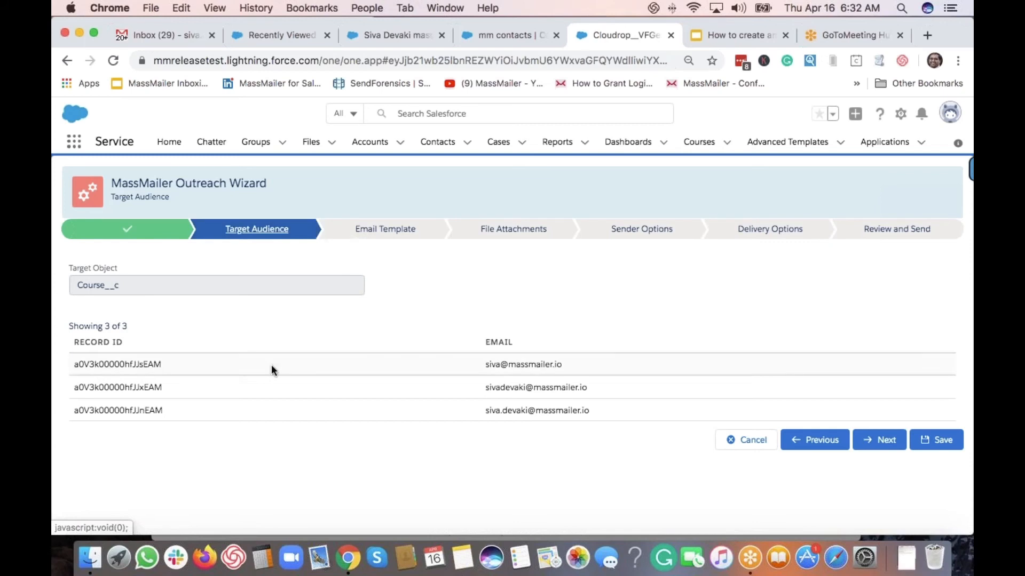
{"action": "left_click", "coordinate": [746, 440]}
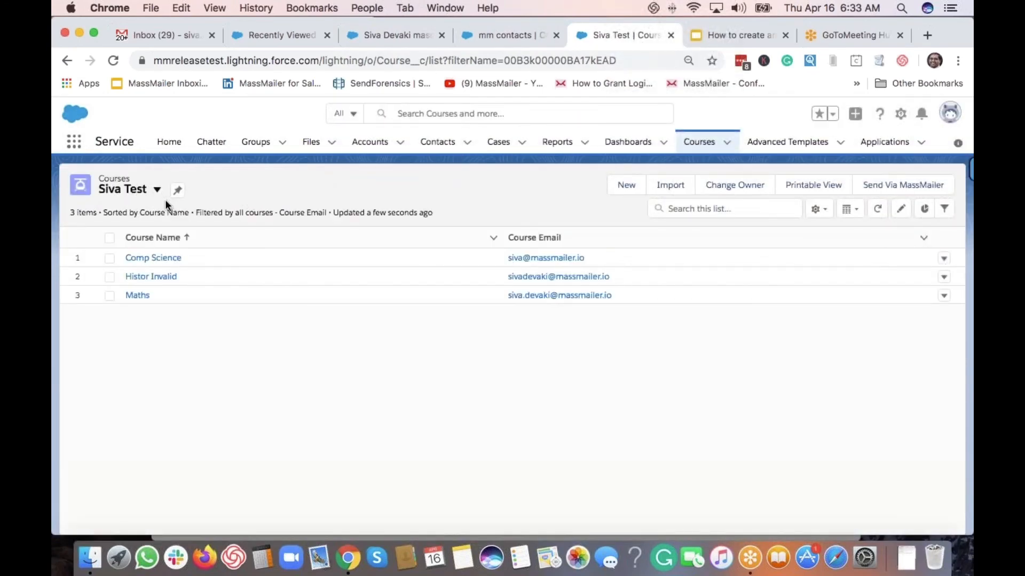
Select the Comp Science and Maths courses and send them via MassMailer to Target Audience
{"action": "left_click", "coordinate": [109, 259]}
{"action": "left_click", "coordinate": [109, 277]}
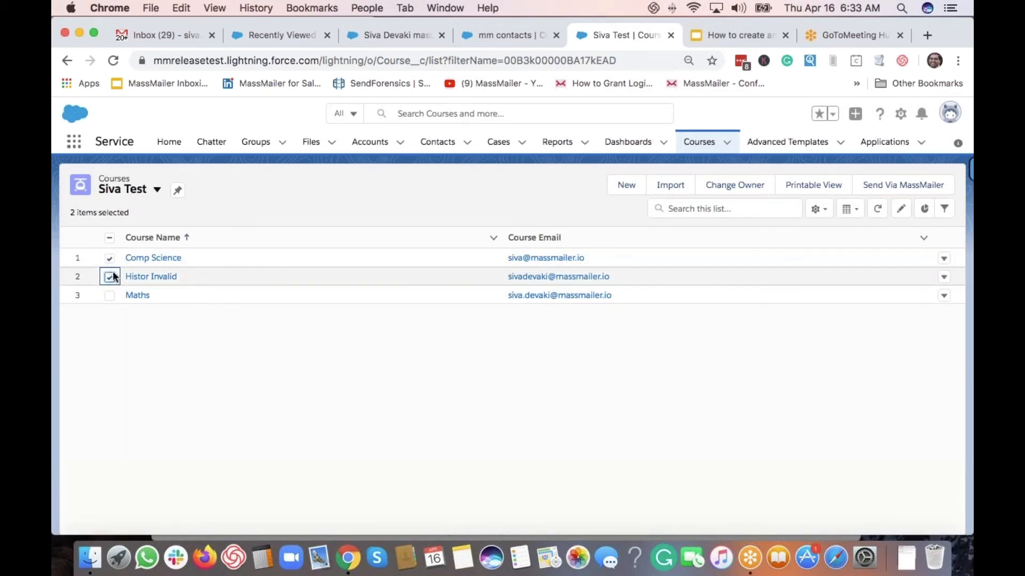
{"action": "left_click", "coordinate": [109, 276]}
{"action": "left_click", "coordinate": [110, 296]}
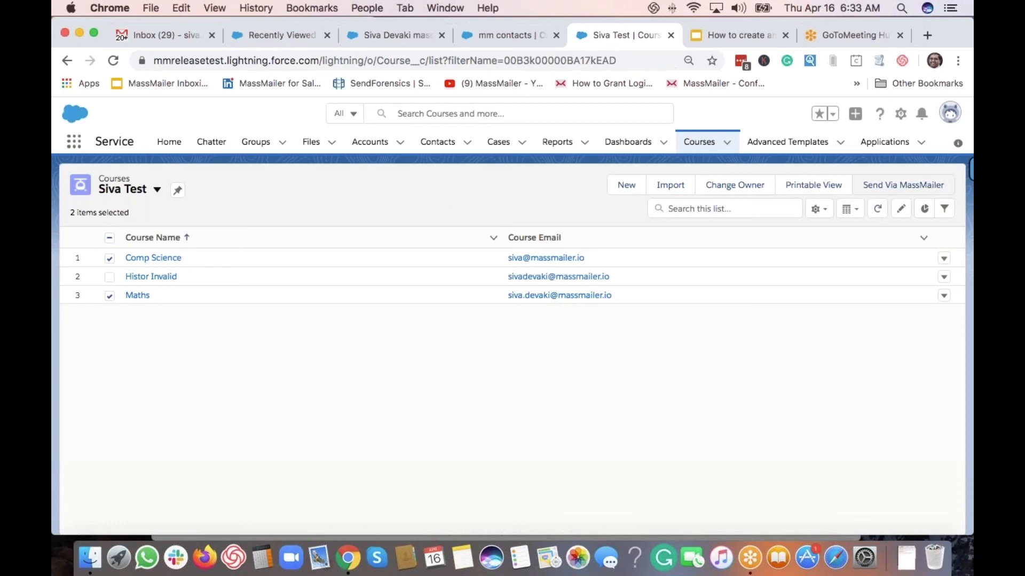
{"action": "left_click", "coordinate": [912, 191]}
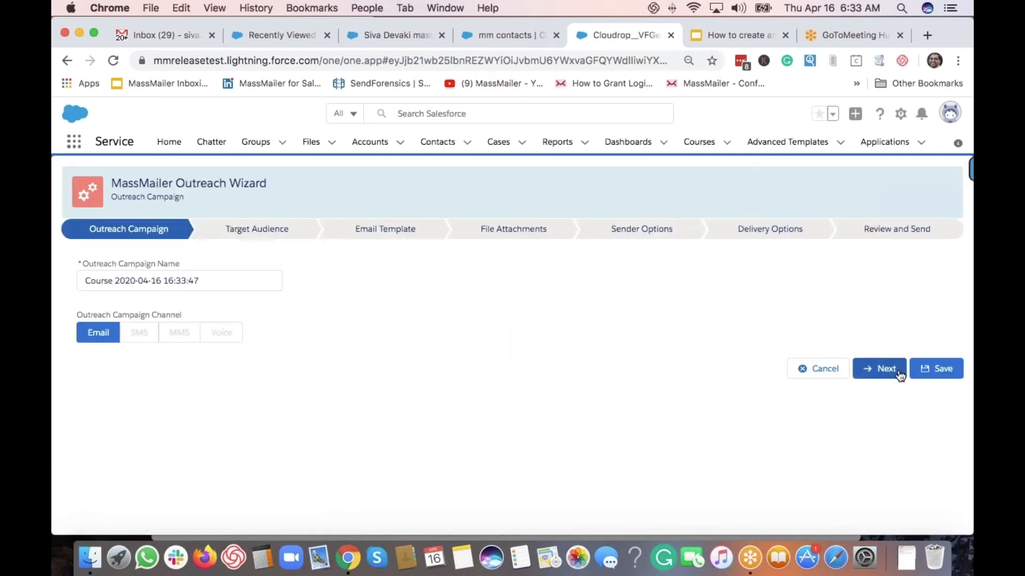
{"action": "left_click", "coordinate": [899, 372]}
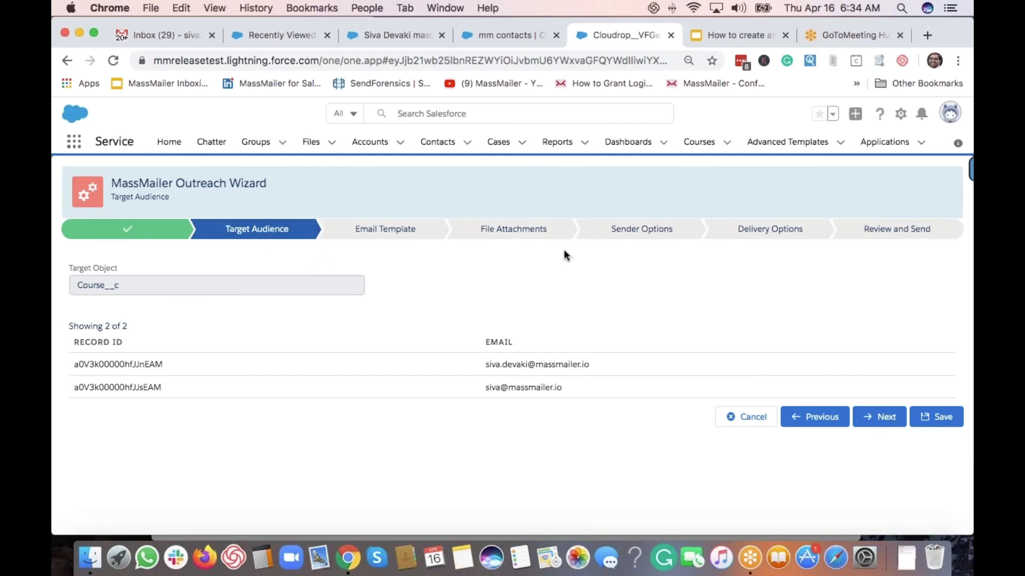
{"action": "left_click", "coordinate": [692, 145]}
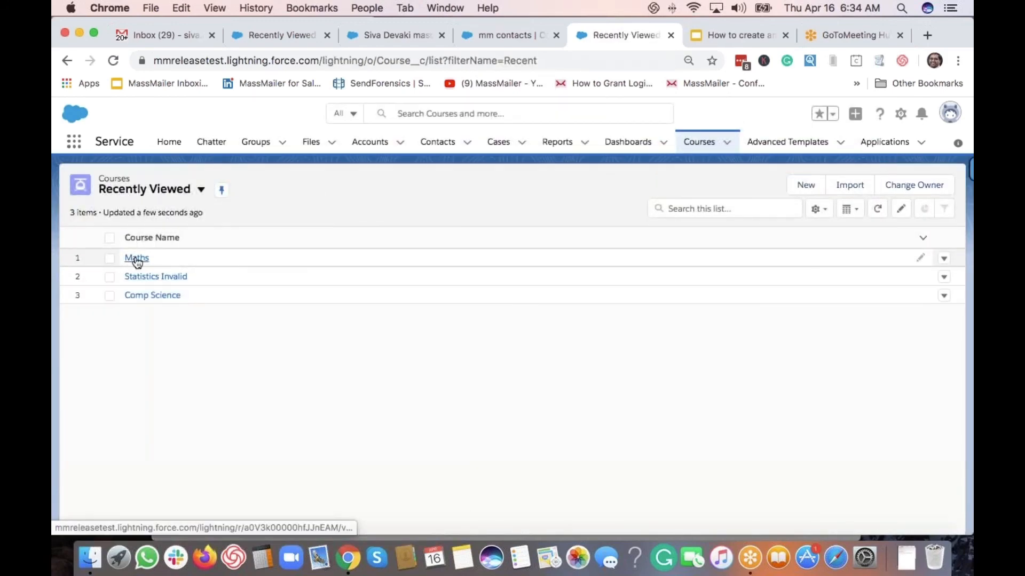
Launch a MassMailer outreach for the single Maths course from its actions menu
{"action": "left_click", "coordinate": [140, 258]}
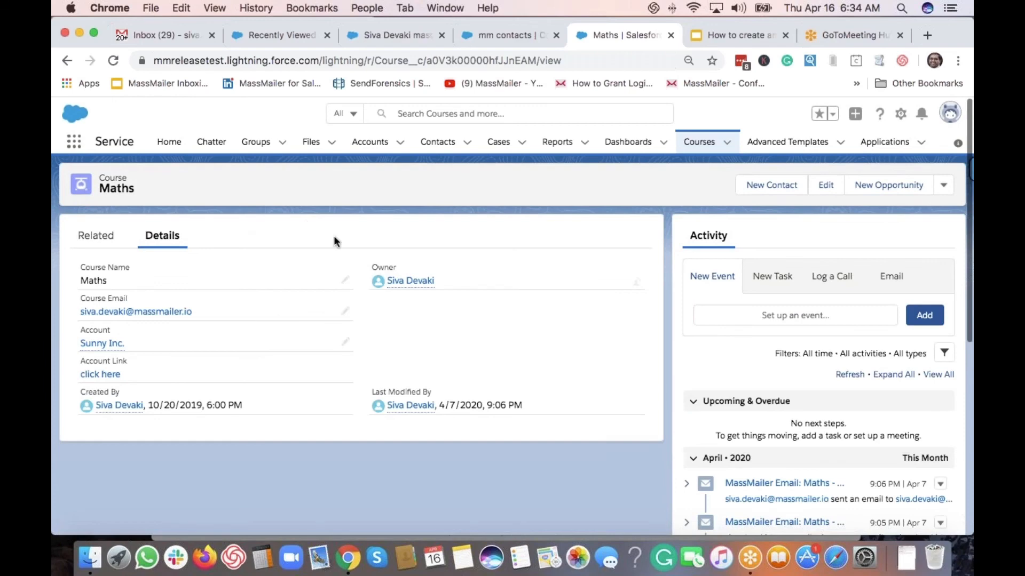
{"action": "left_click", "coordinate": [942, 187]}
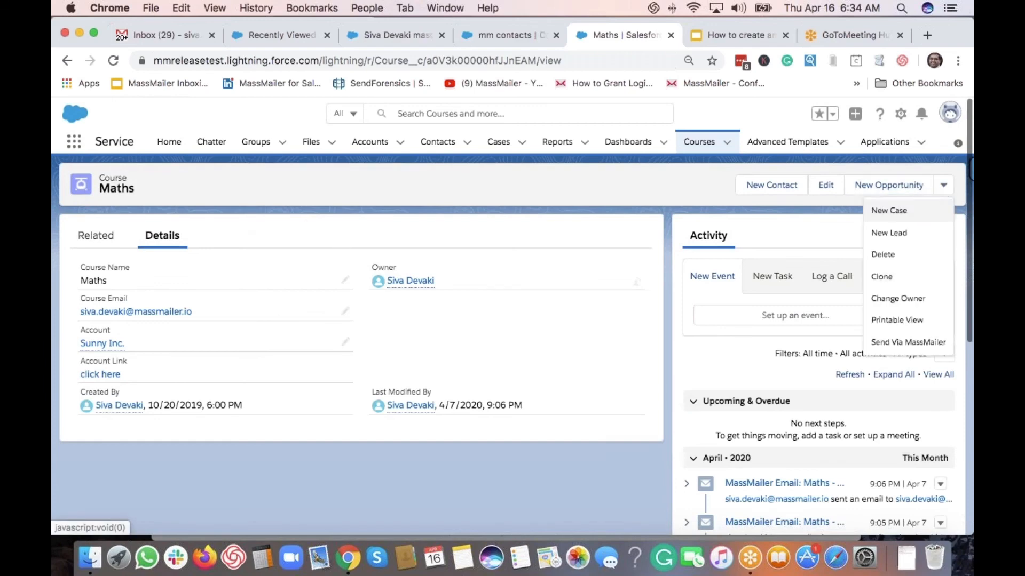
{"action": "left_click", "coordinate": [913, 344]}
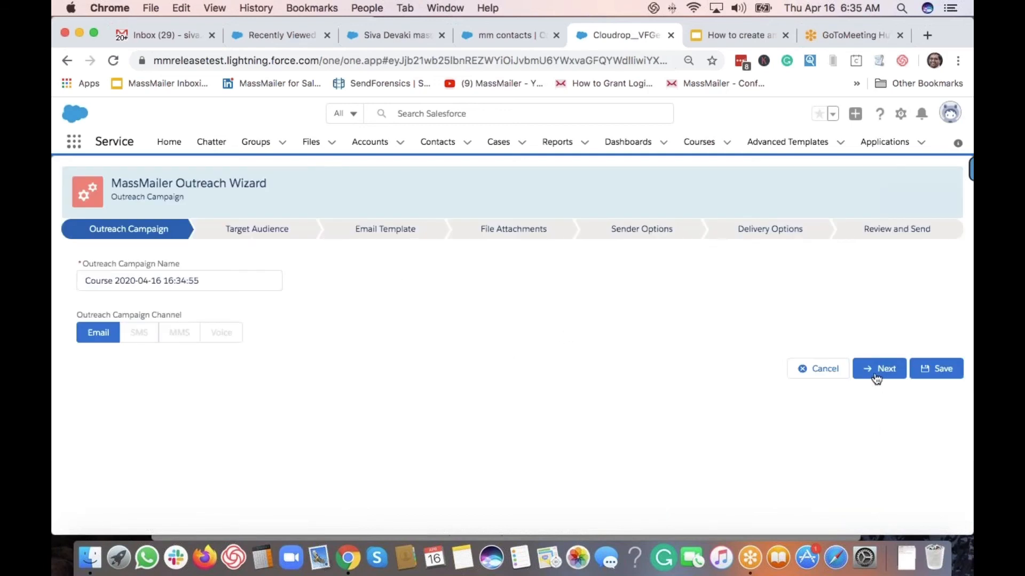
{"action": "left_click", "coordinate": [878, 369]}
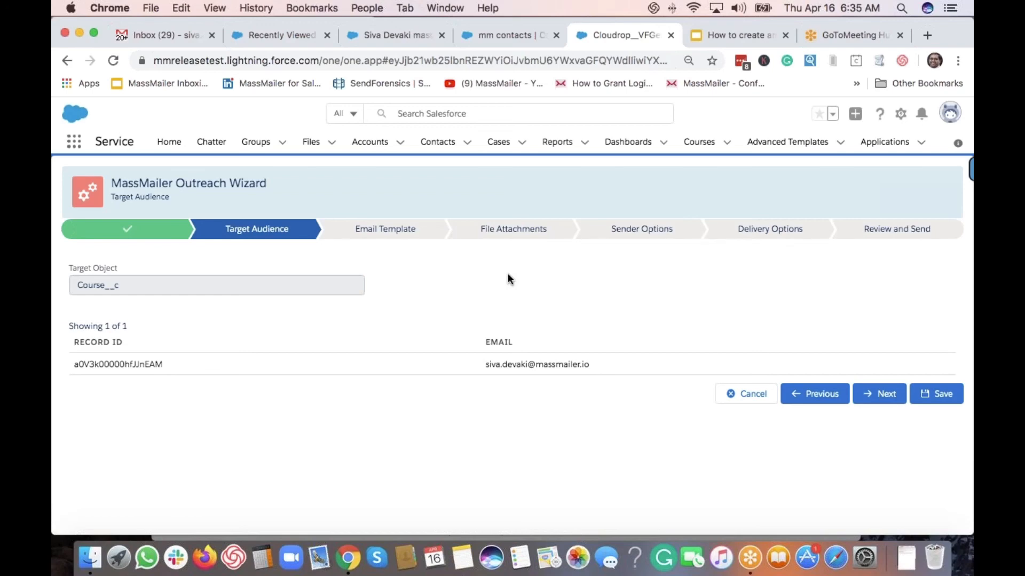
In Google Slides, select the closing slide 3 and present the deck full screen
{"action": "left_click", "coordinate": [730, 34]}
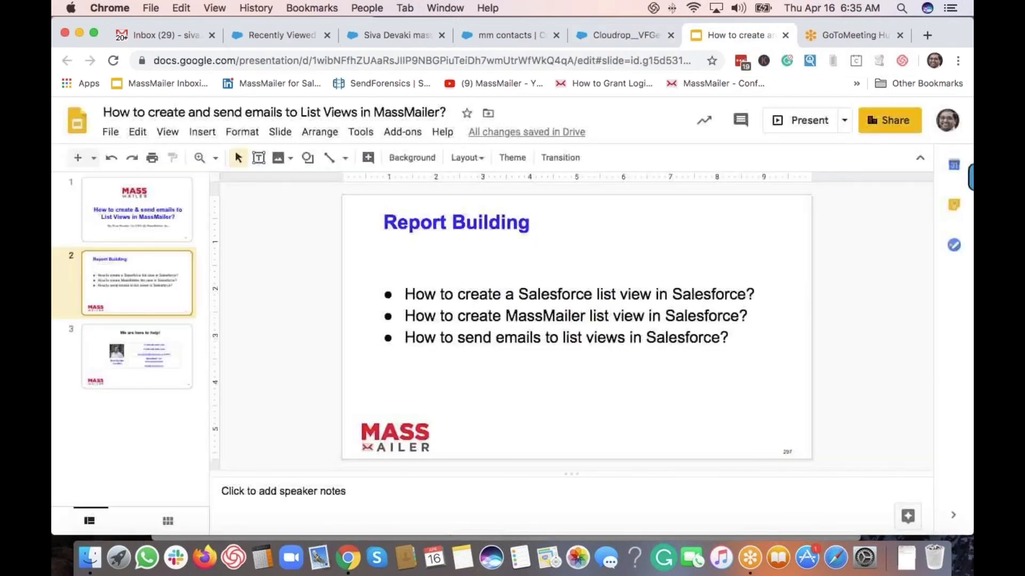
{"action": "left_click", "coordinate": [96, 348]}
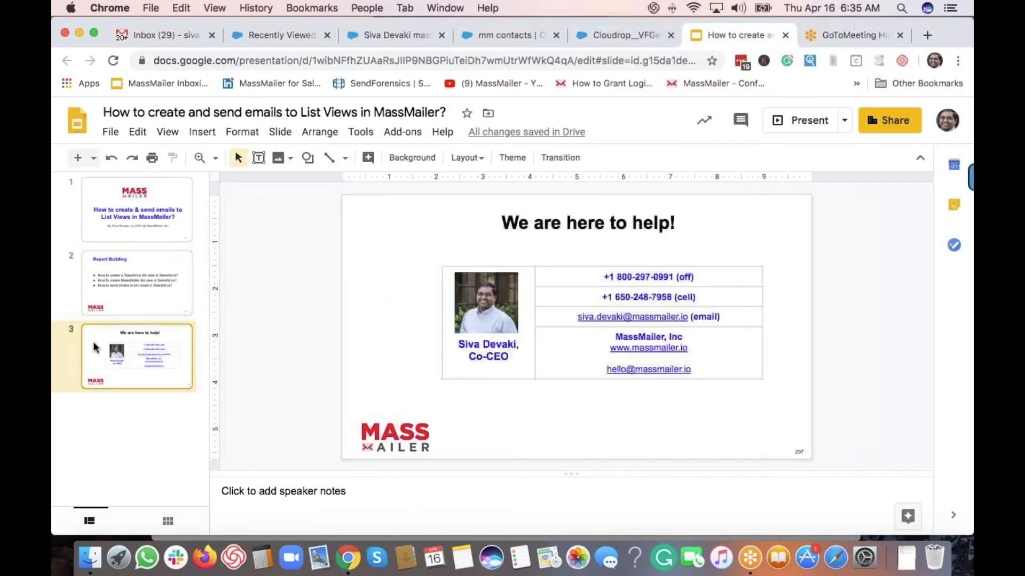
{"action": "left_click", "coordinate": [164, 134]}
{"action": "left_click", "coordinate": [201, 160]}
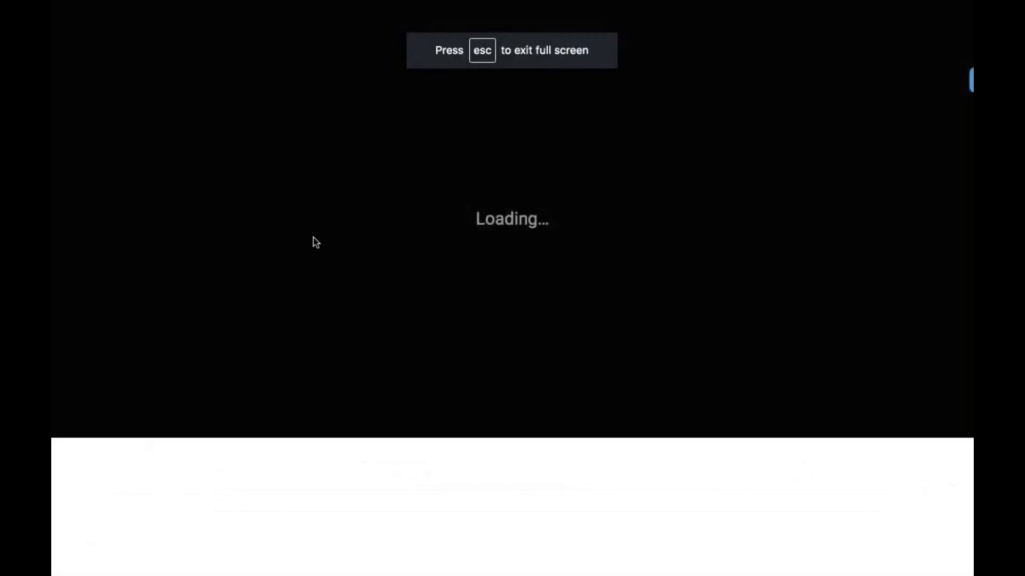